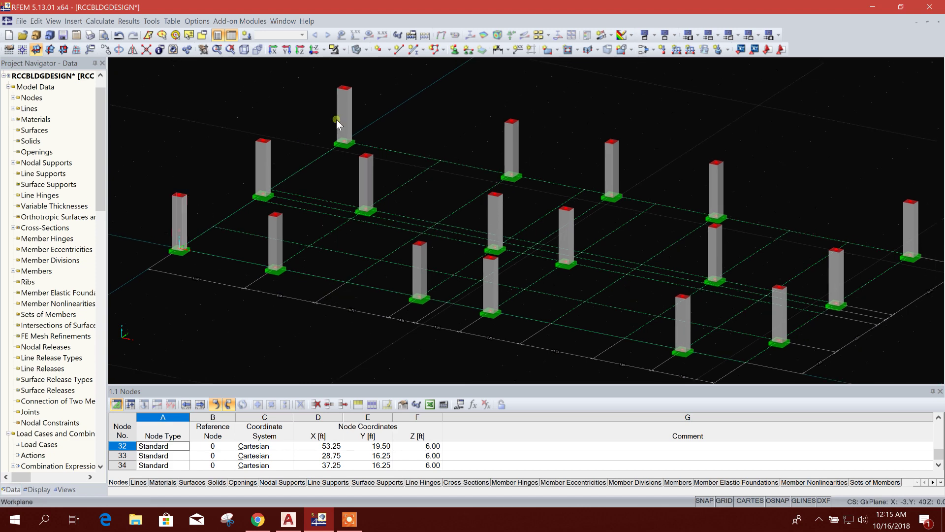
middle_click_drag(382, 233, 347, 232)
scroll(346, 231, "down", 2)
middle_click_drag(568, 309, 534, 315)
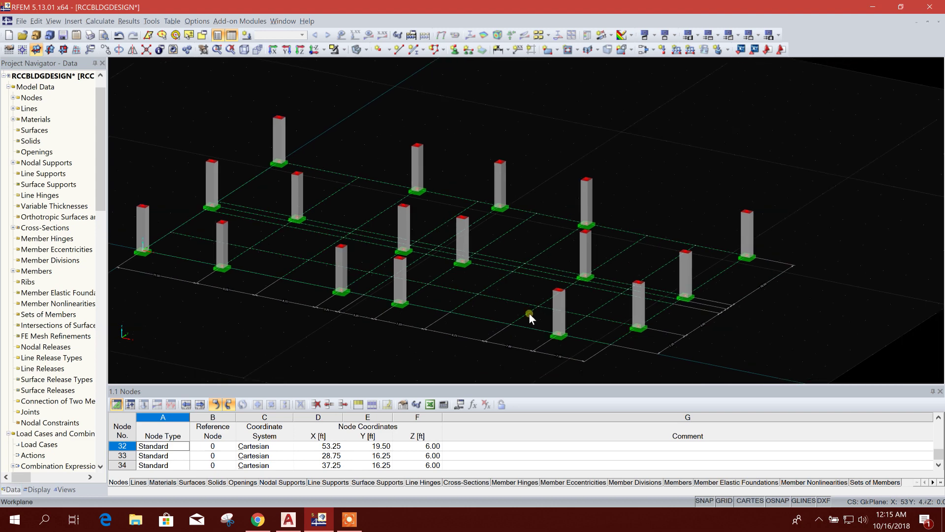
middle_click_drag(373, 300, 419, 298)
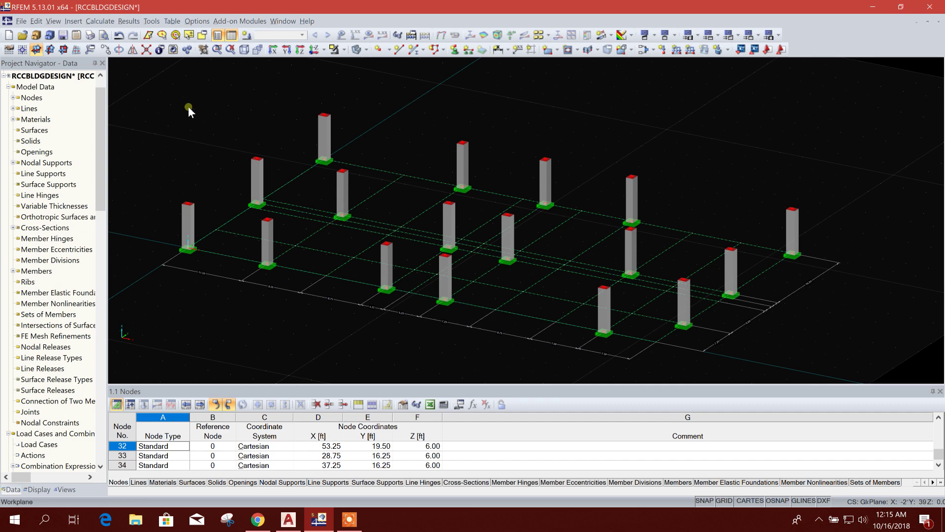
middle_click_drag(213, 256, 303, 224)
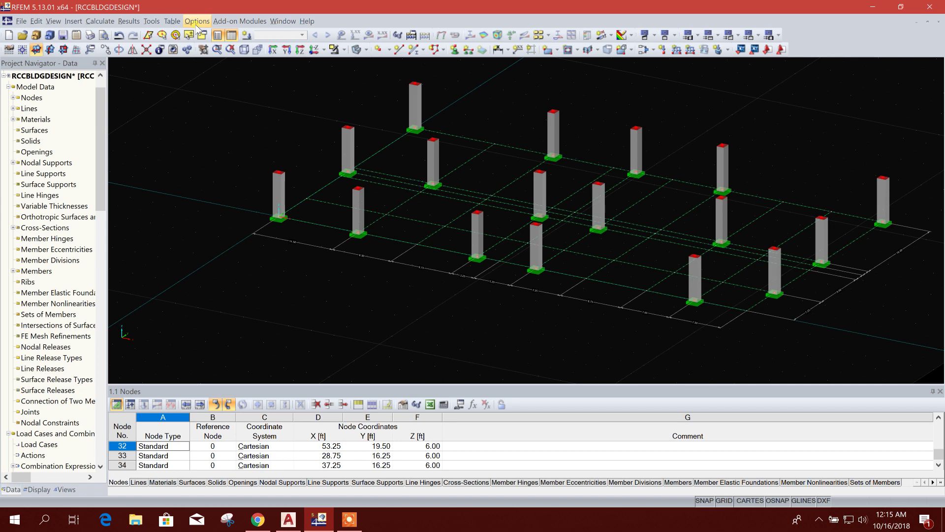
left_click(151, 21)
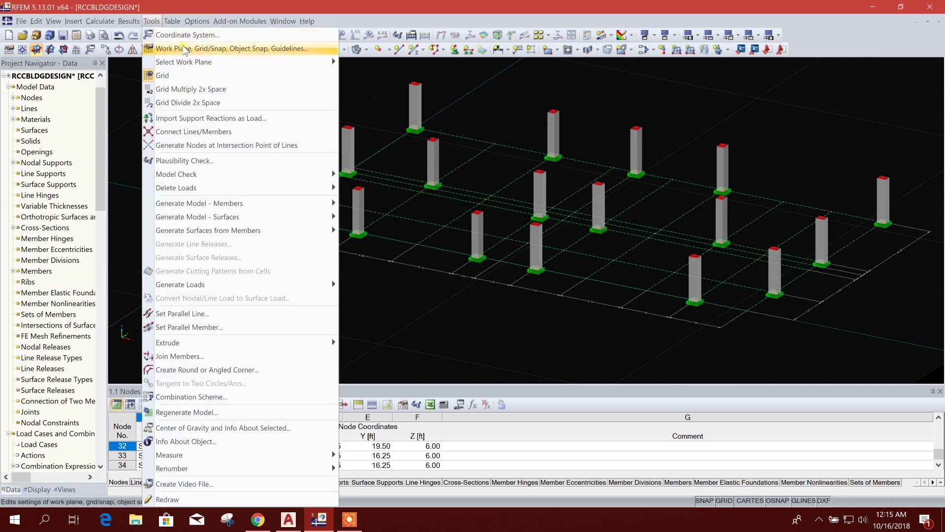
mouse_move(207, 62)
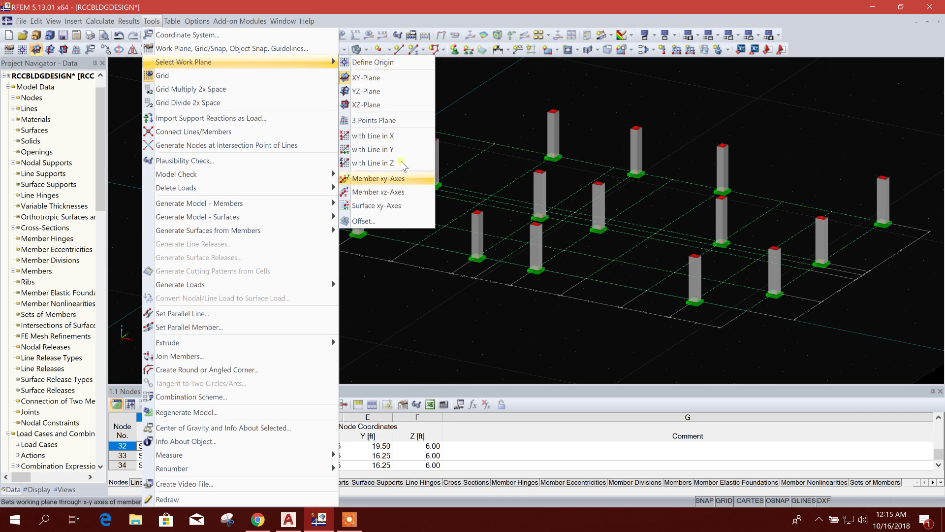
left_click(186, 5)
Set the work plane origin at the top node of the corner column that stands at the model origin.
left_click(21, 52)
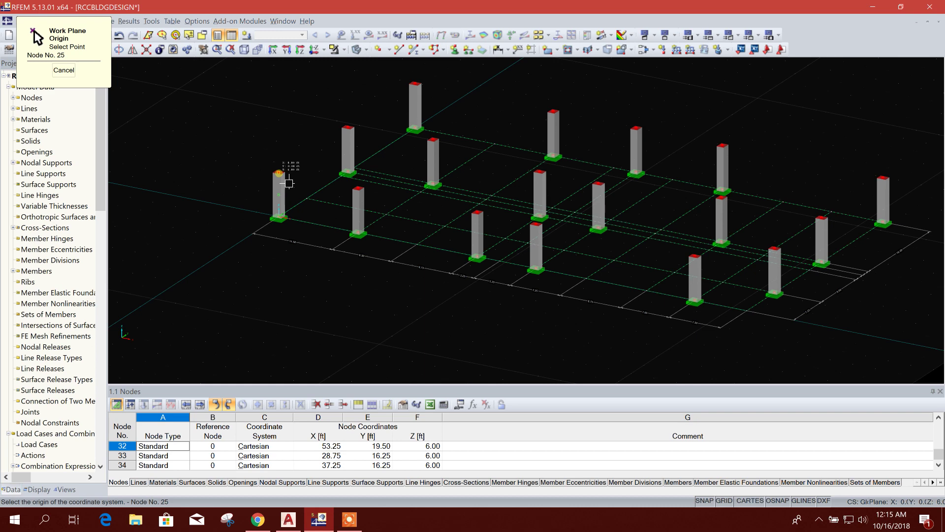
scroll(289, 183, "up", 3)
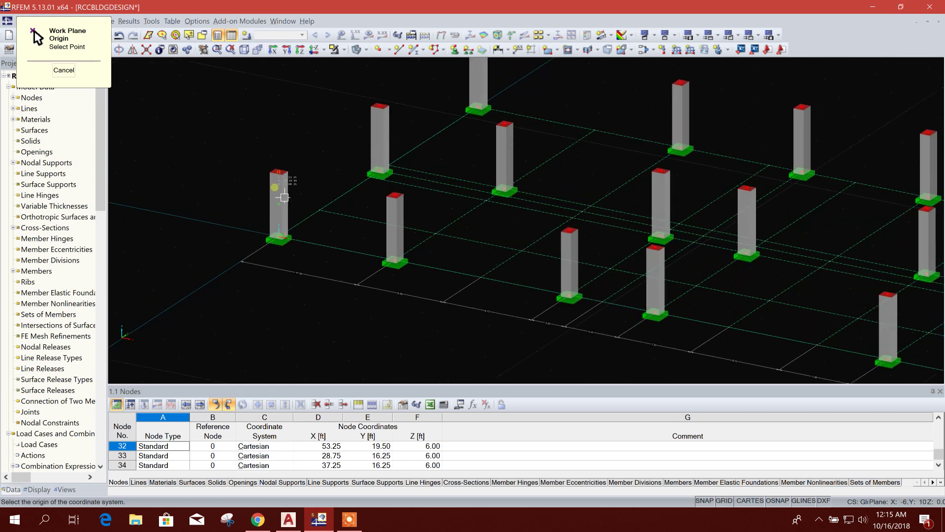
left_click(291, 179)
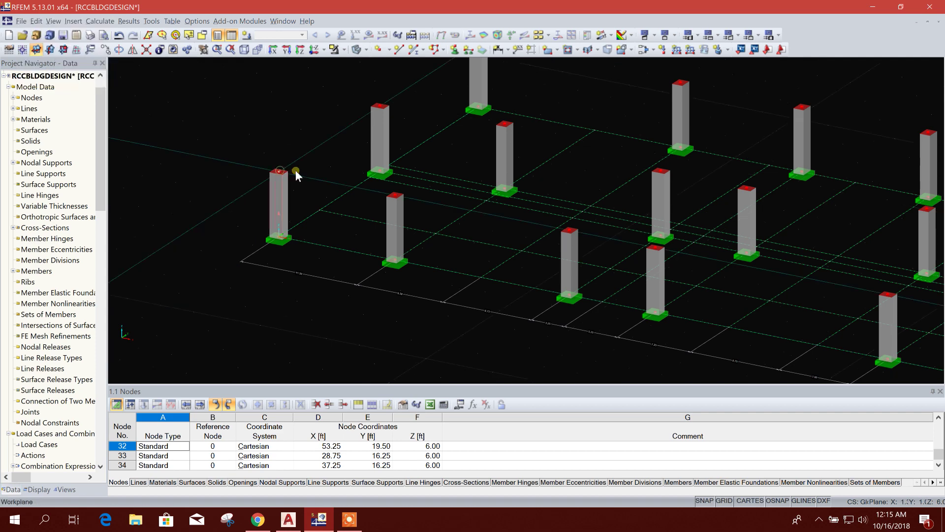
scroll(267, 246, "down", 5)
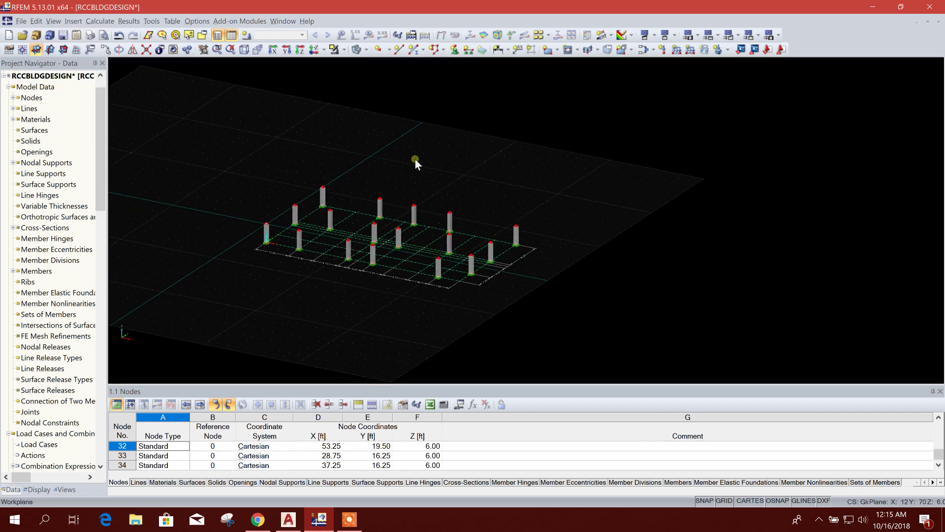
scroll(228, 238, "up", 2)
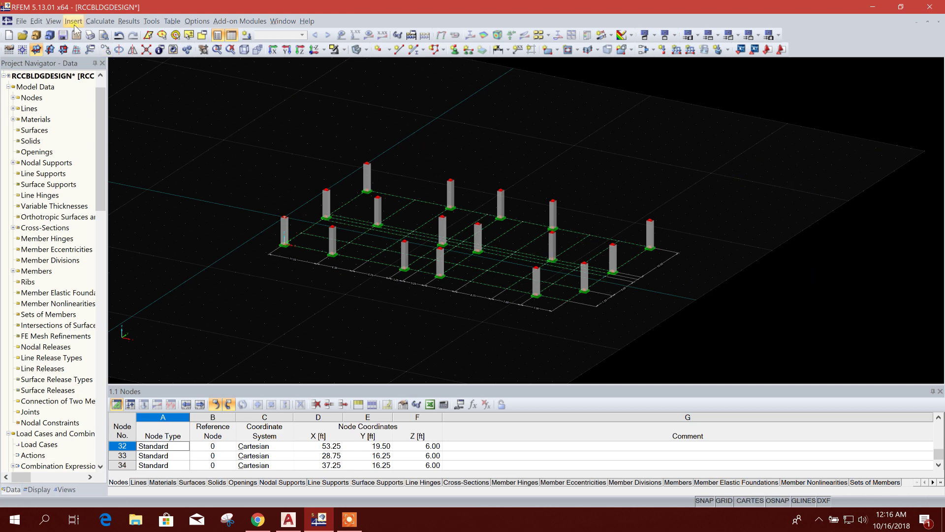
Turn off the display of the work plane grid.
left_click(152, 21)
mouse_move(100, 21)
left_click(152, 21)
left_click(151, 21)
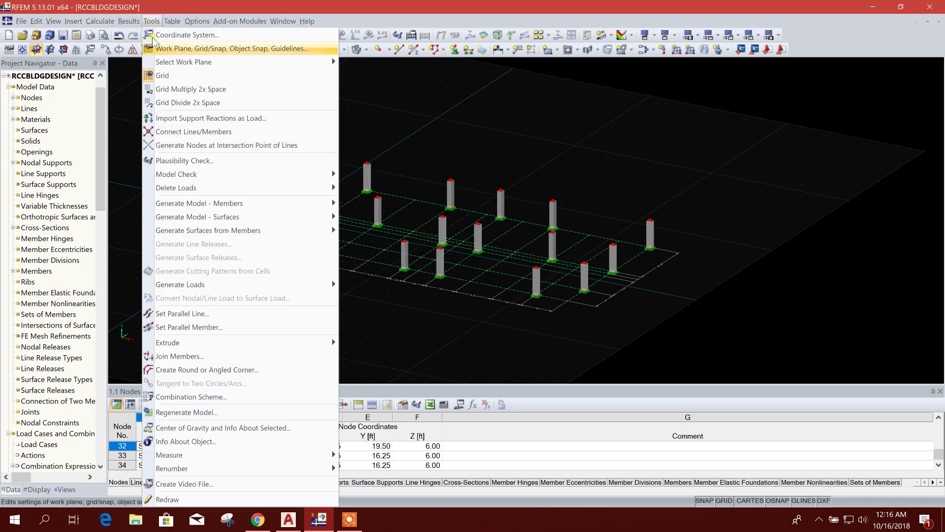
left_click(158, 76)
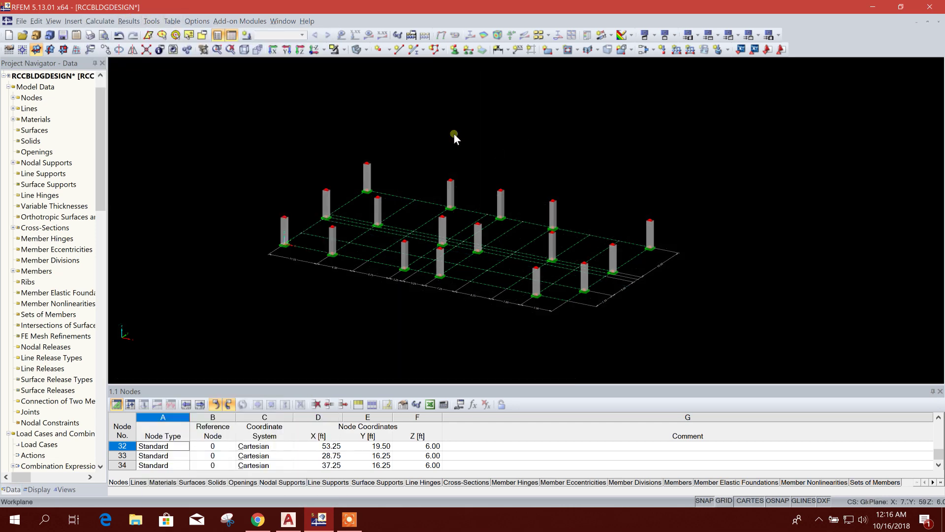
scroll(461, 162, "up", 2)
scroll(524, 139, "up", 1)
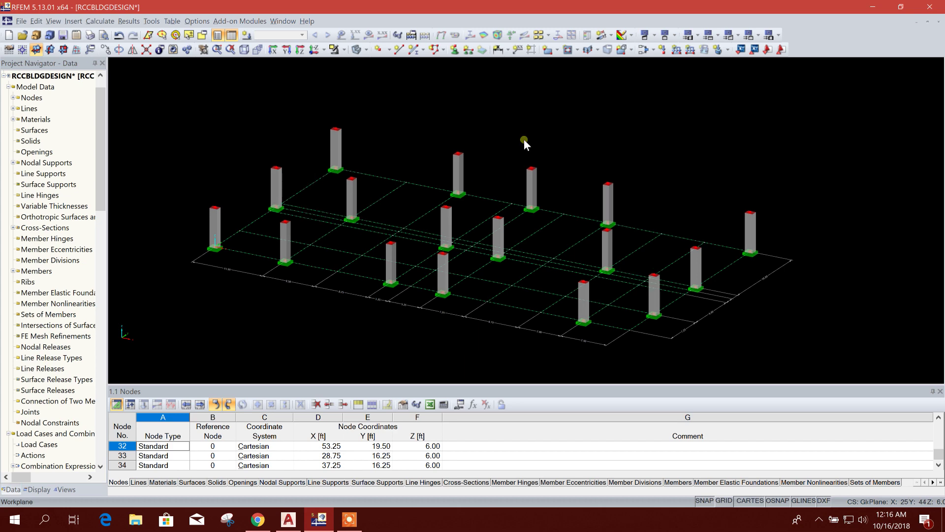
Show the model in plan along the reverse Z-direction and check the grade beam layout plan in AutoCAD before returning to RFEM.
left_click(313, 49)
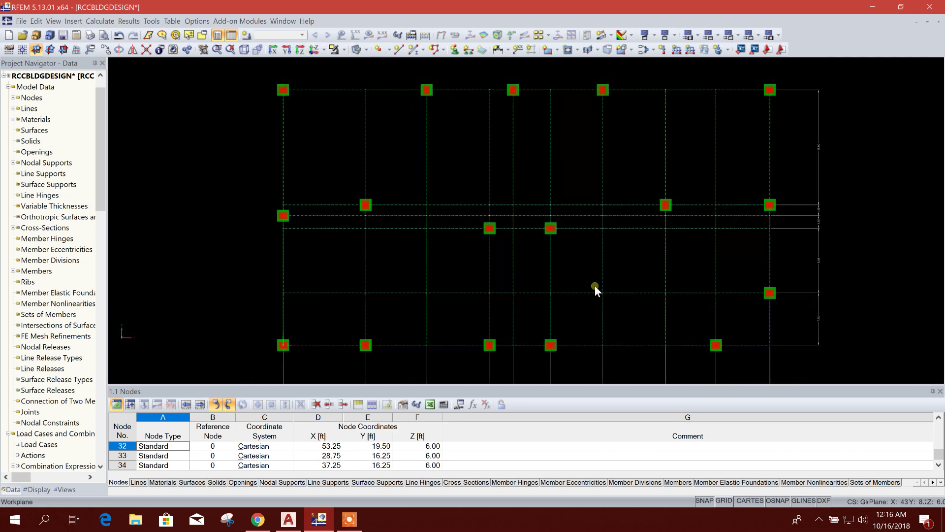
left_click(288, 519)
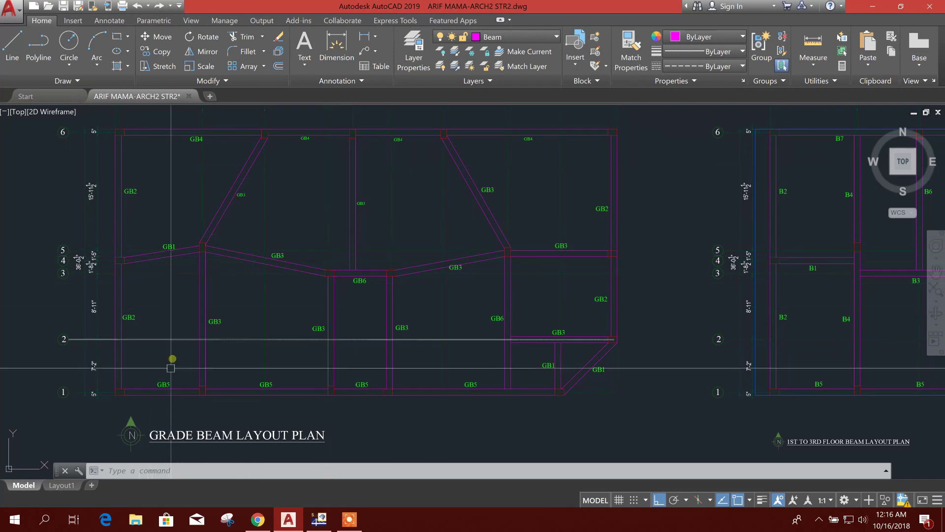
left_click(318, 519)
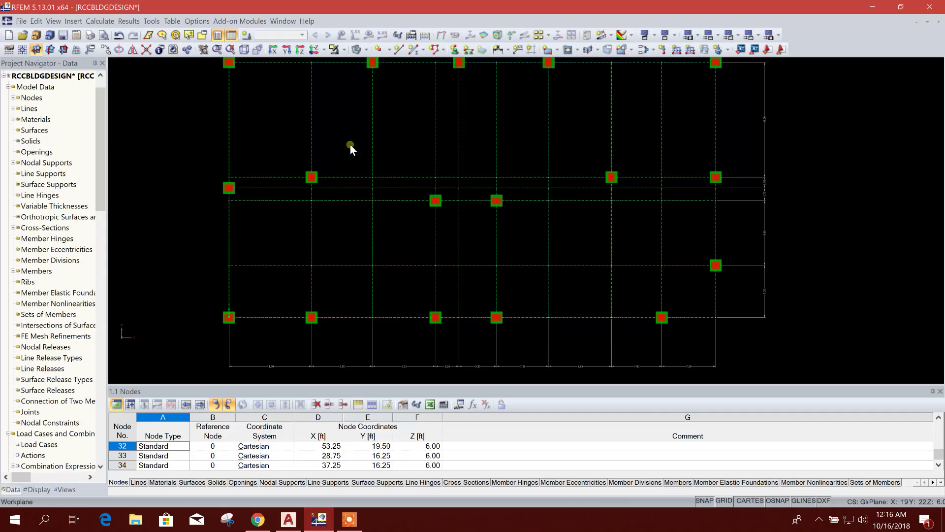
Start a new single beam member and assign it a massive concrete rectangle cross-section of 12 by 12 in.
left_click(413, 51)
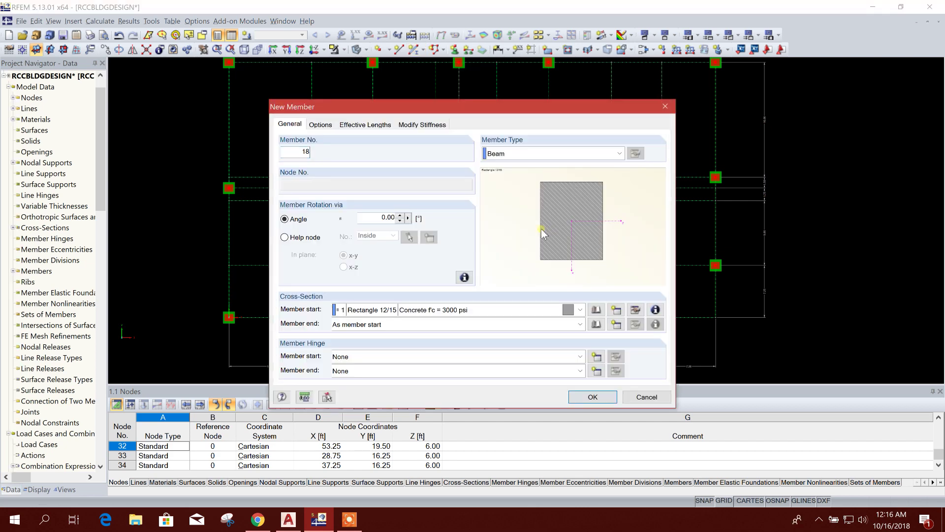
left_click(597, 310)
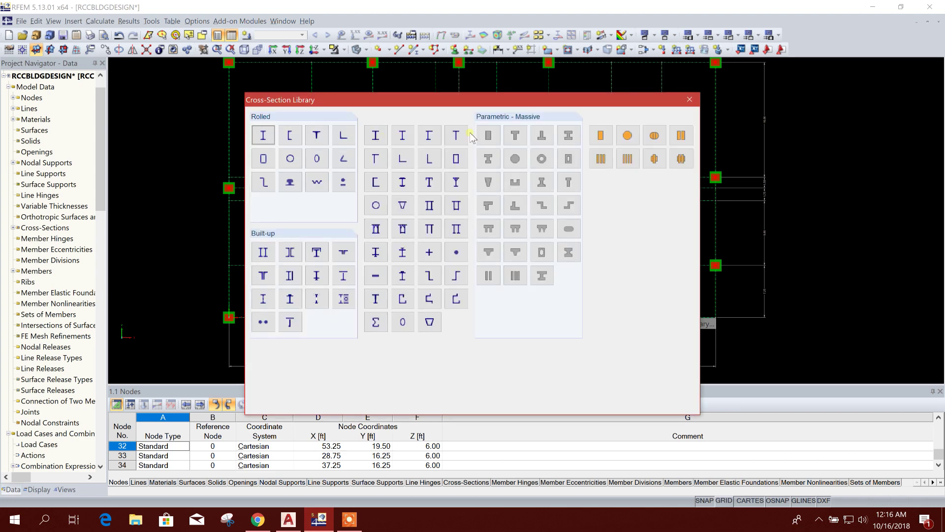
left_click(489, 135)
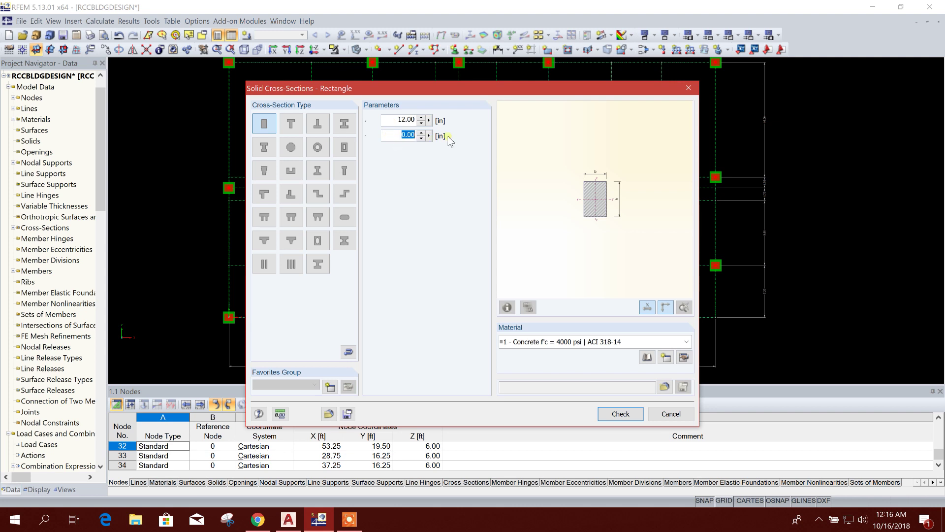
type("12")
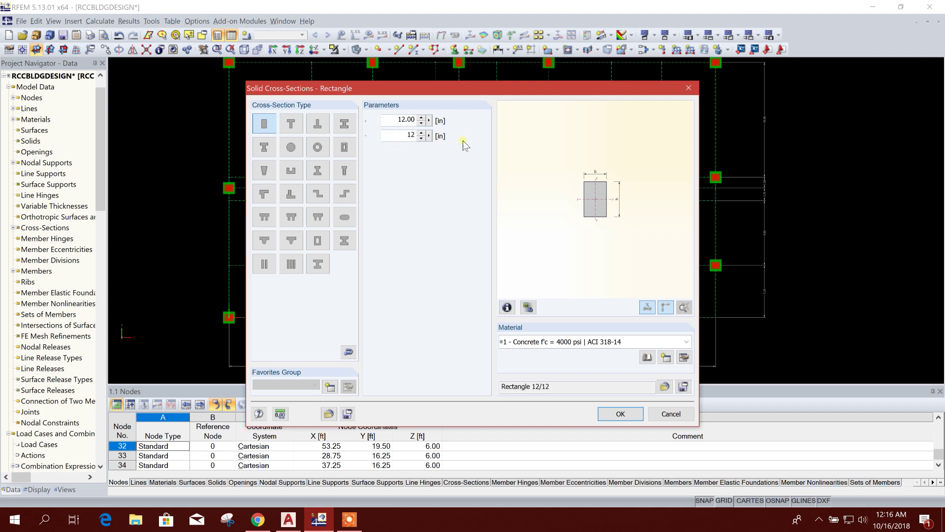
left_click(621, 414)
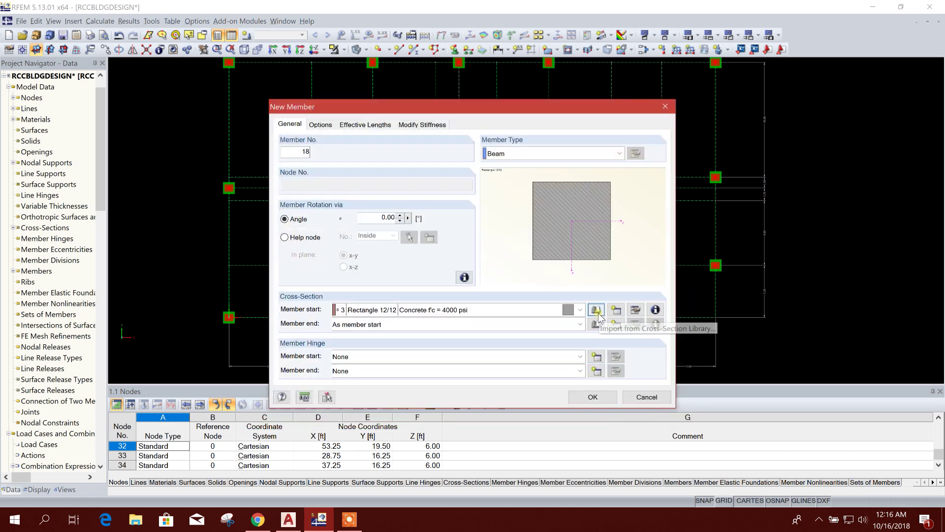
left_click(580, 310)
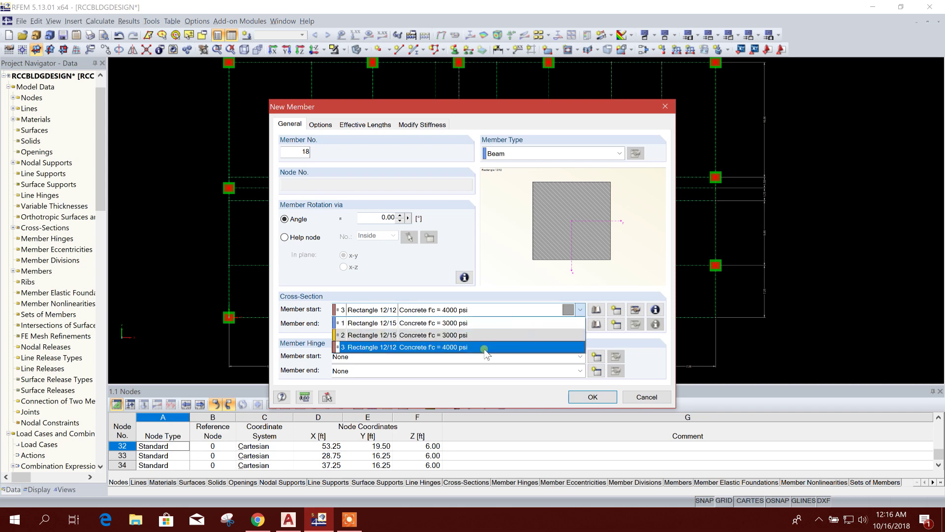
left_click(479, 337)
left_click(595, 311)
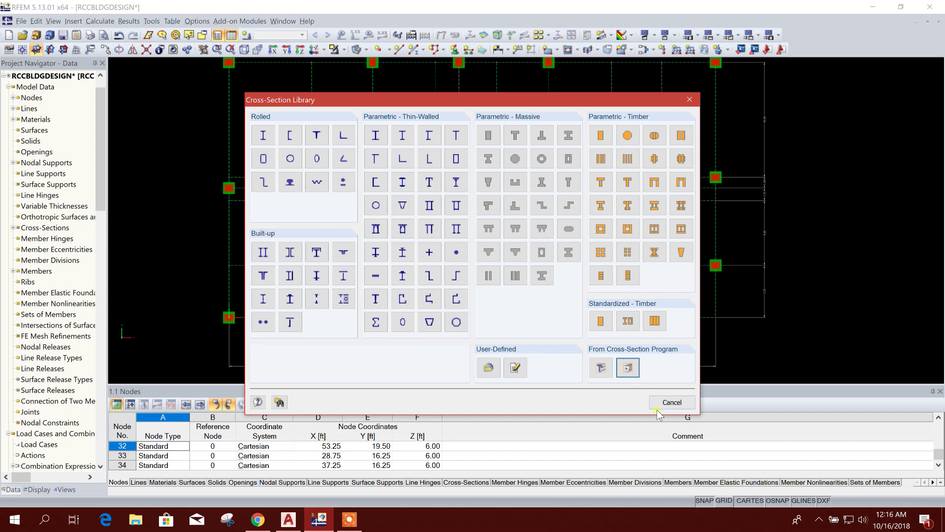
left_click(672, 403)
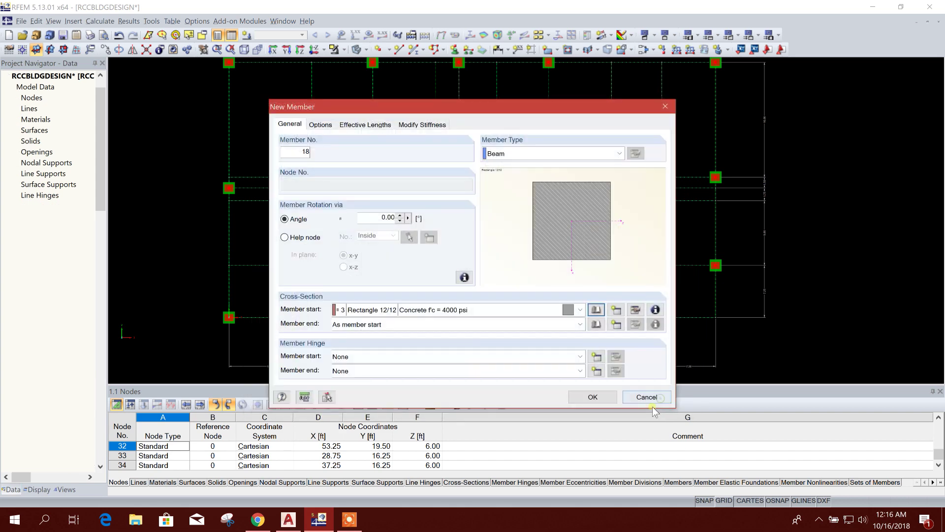
Change the Rectangle 12/12 section's material to Concrete f'c = 3000 psi, ACI 318-14, and accept the new member settings.
left_click(635, 309)
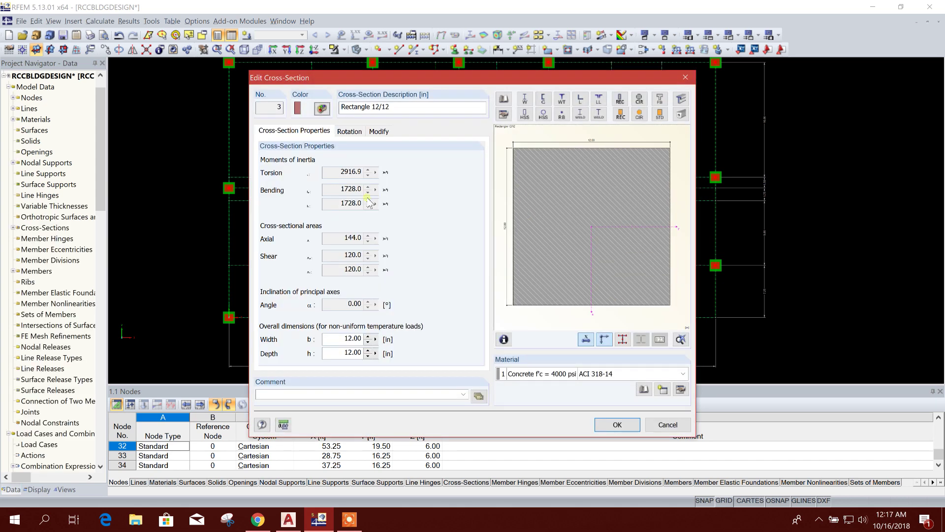
left_click(608, 374)
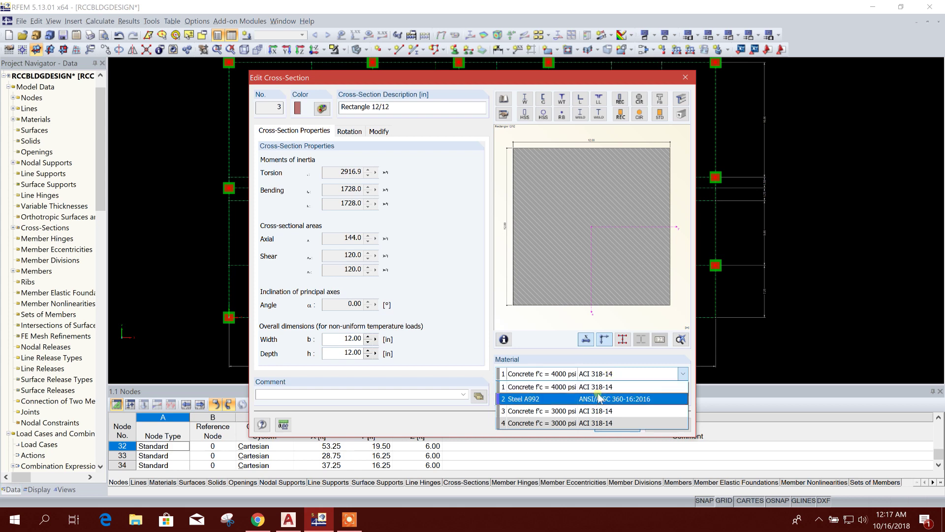
left_click(585, 412)
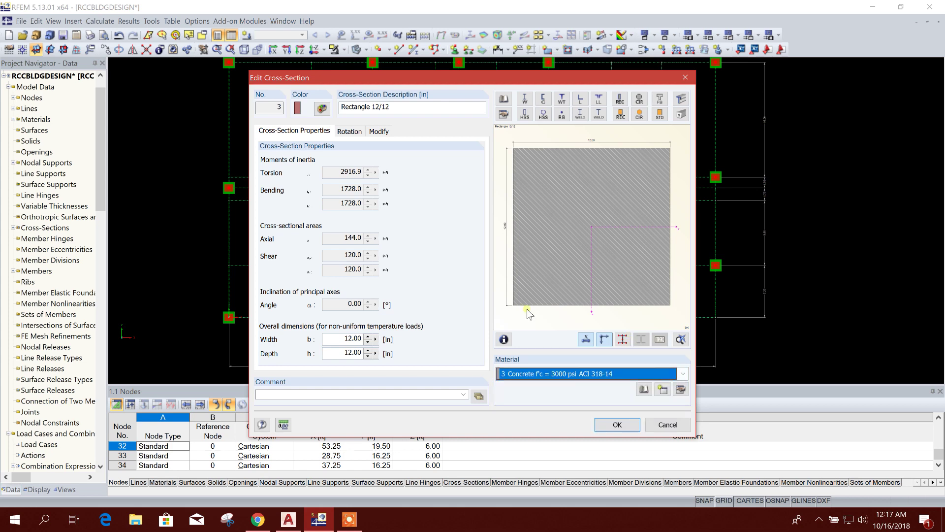
left_click(617, 424)
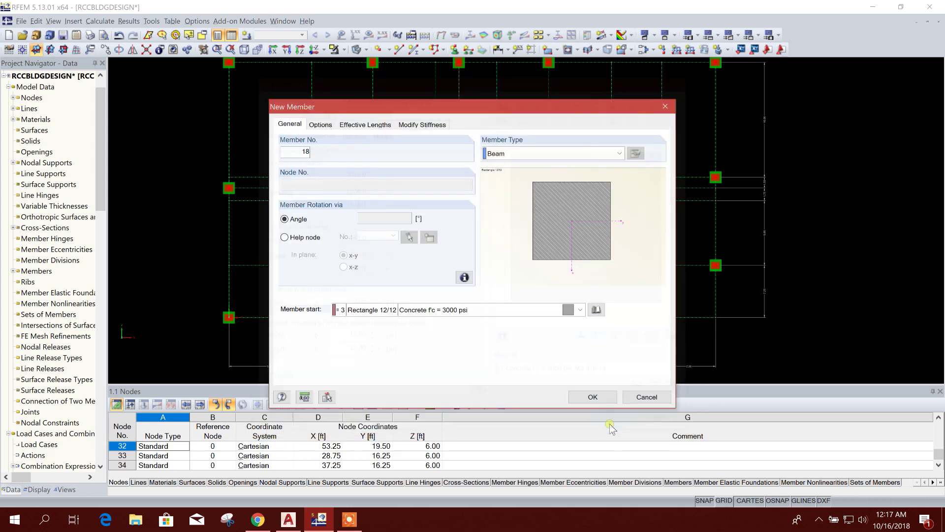
left_click(593, 396)
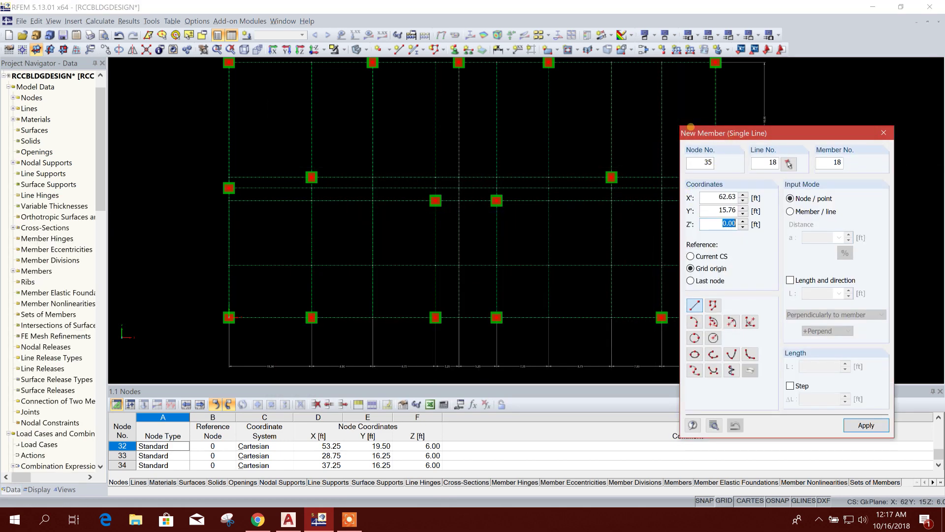
Check the layout plan in AutoCAD, then in RFEM draw grade beam GB1 from the west-edge column on grid 4 to the adjacent grid 5 column.
middle_click_drag(543, 270, 487, 255)
left_click(289, 520)
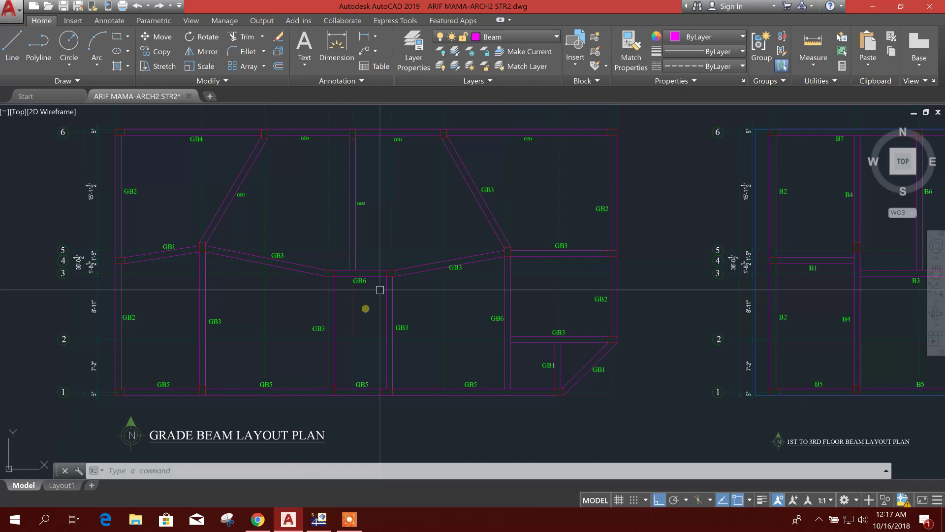
scroll(555, 371, "up", 4)
scroll(555, 371, "down", 5)
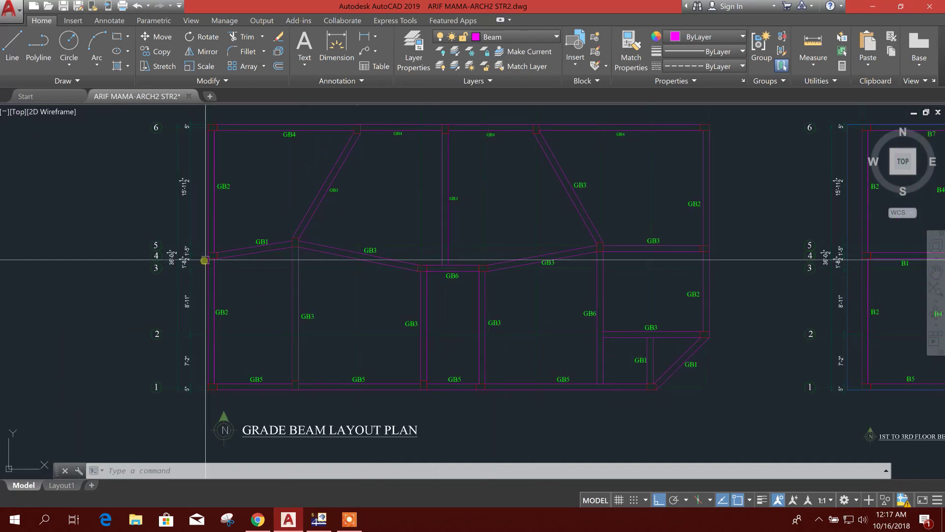
left_click(318, 519)
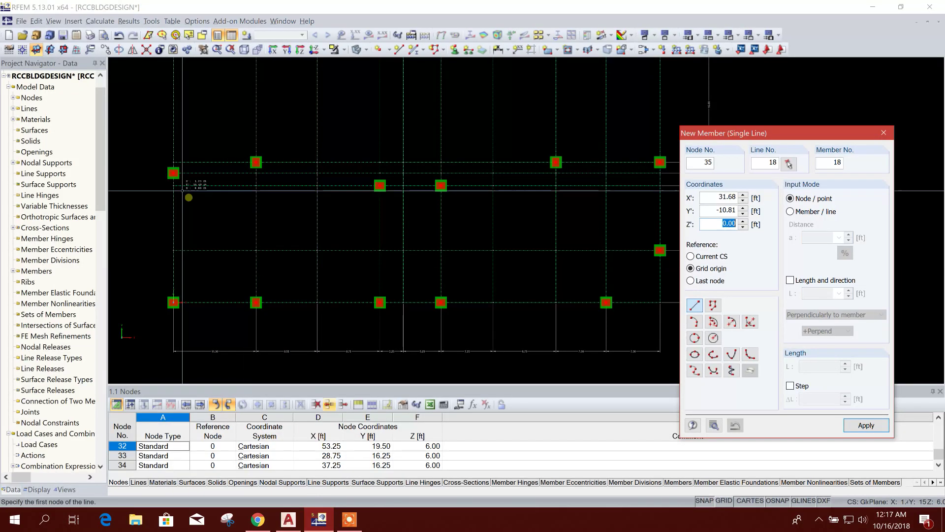
scroll(179, 176, "up", 1)
left_click(172, 171)
left_click(282, 157)
Check the layout plan in AutoCAD, then in RFEM draw grade beam GB1 from the easternmost grid 1 column to grid 2.
scroll(438, 294, "down", 1)
middle_click_drag(441, 295, 197, 244)
left_click(292, 523)
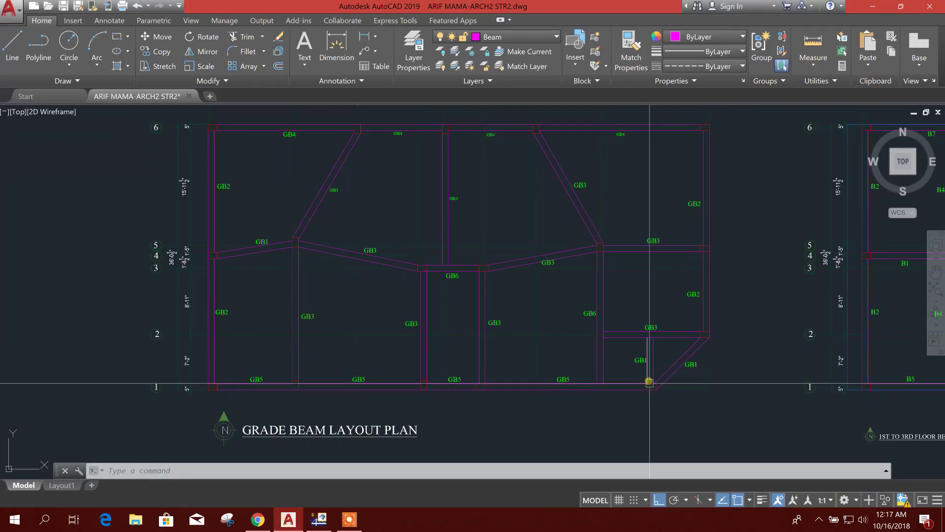
left_click(319, 522)
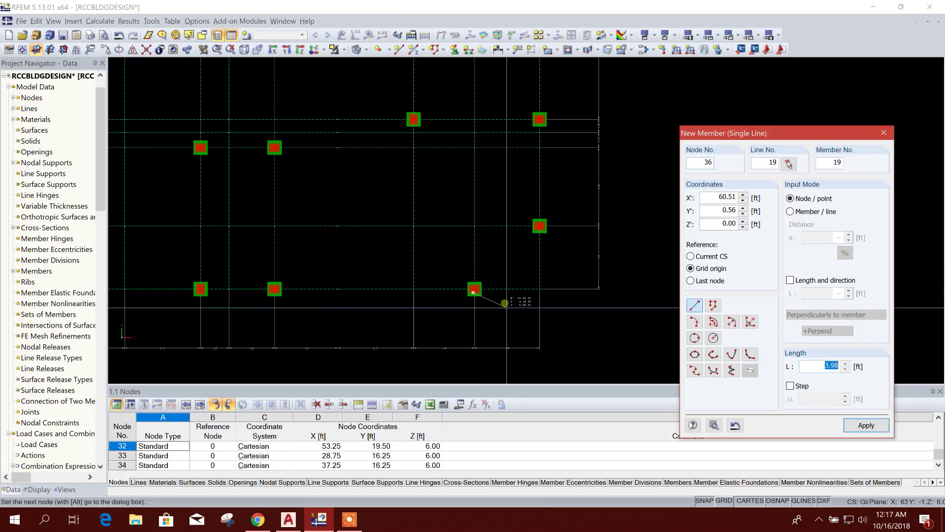
left_click(474, 289)
left_click(475, 225)
Draw a grade beam along grid 2 from the east-edge column to the grid intersection below the eastern interior grid 5 column.
left_click(540, 225)
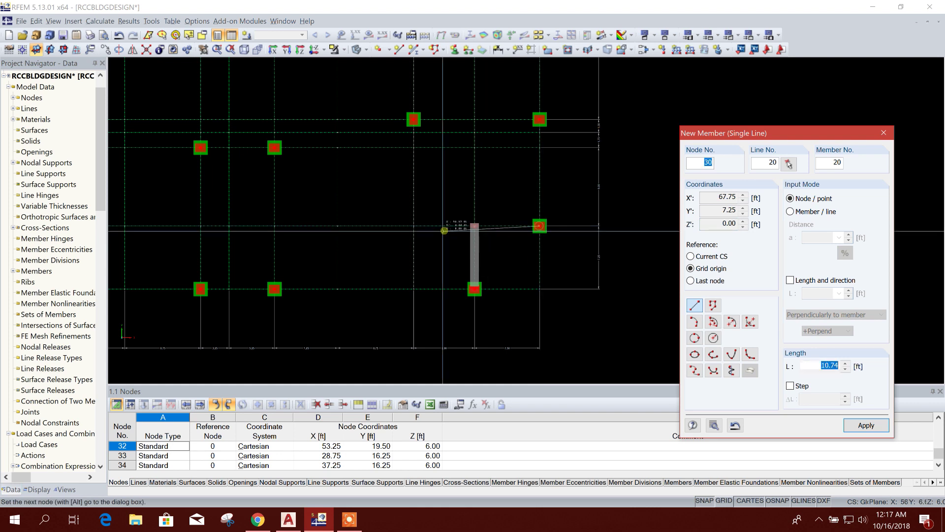
left_click(414, 226)
key("Escape")
scroll(381, 270, "down", 1)
middle_click_drag(344, 289, 492, 314)
scroll(509, 323, "down", 1)
Start another new single beam member and assign it a massive concrete rectangle cross-section of 12 by 15 in.
left_click(319, 518)
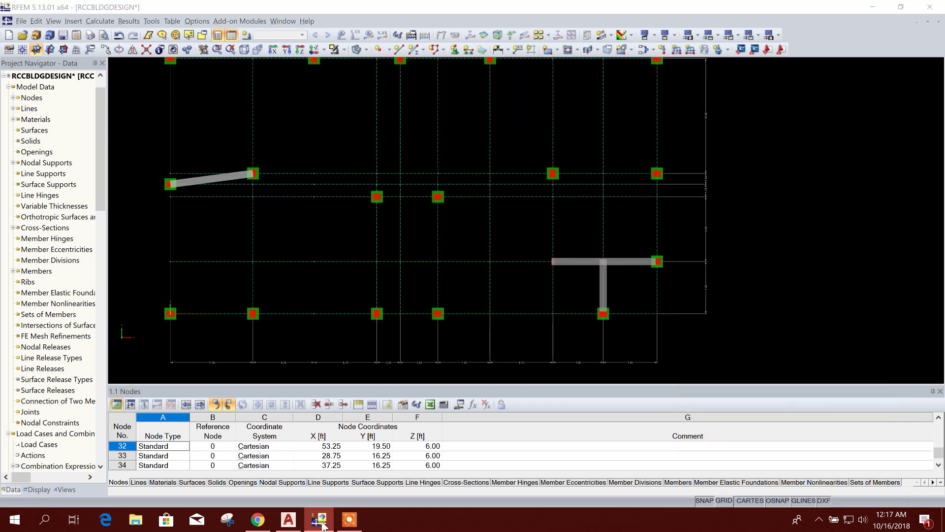
left_click(319, 518)
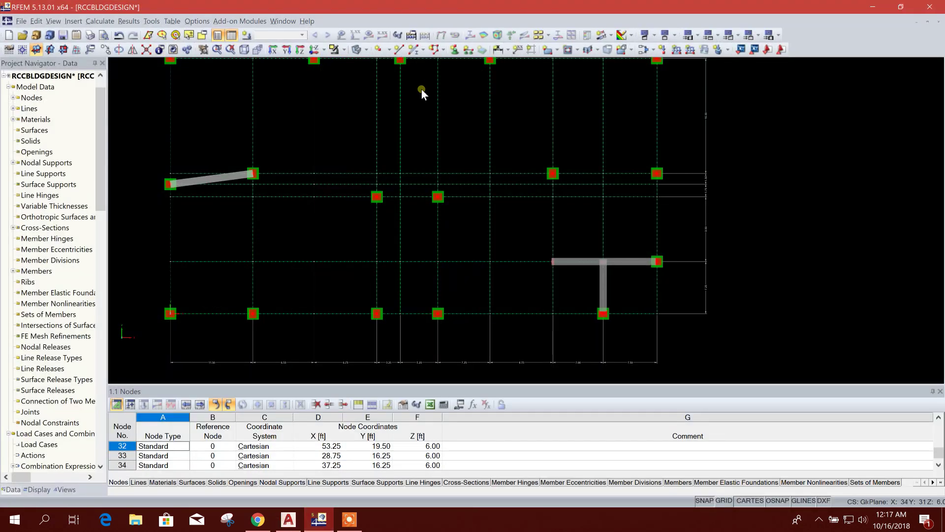
left_click(417, 50)
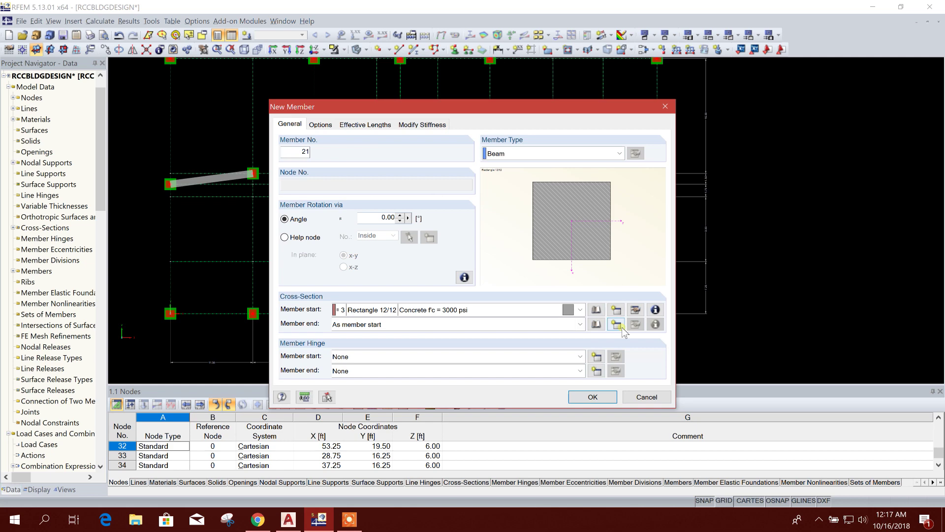
left_click(599, 311)
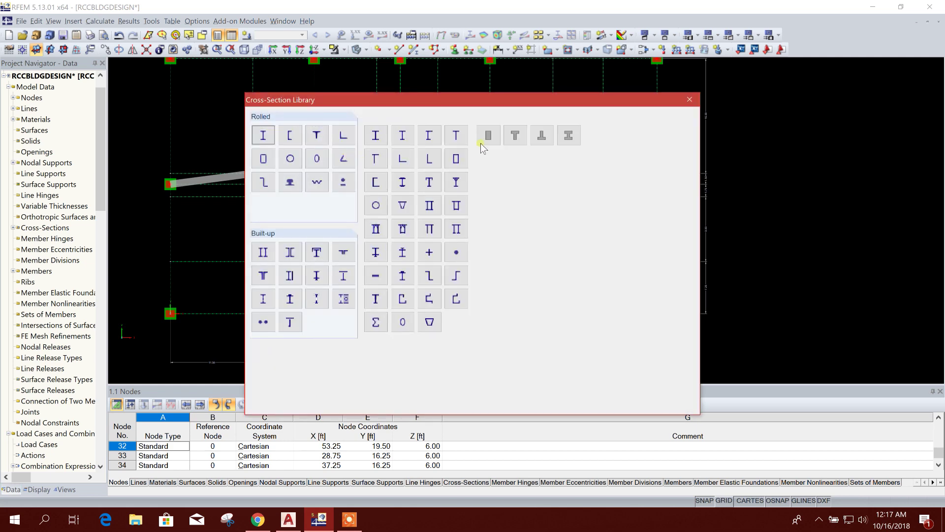
left_click(488, 137)
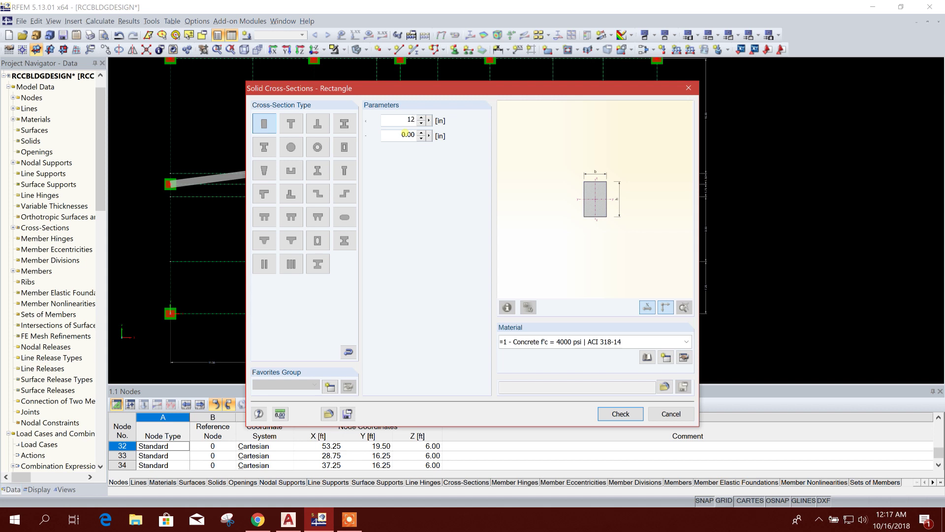
type("15")
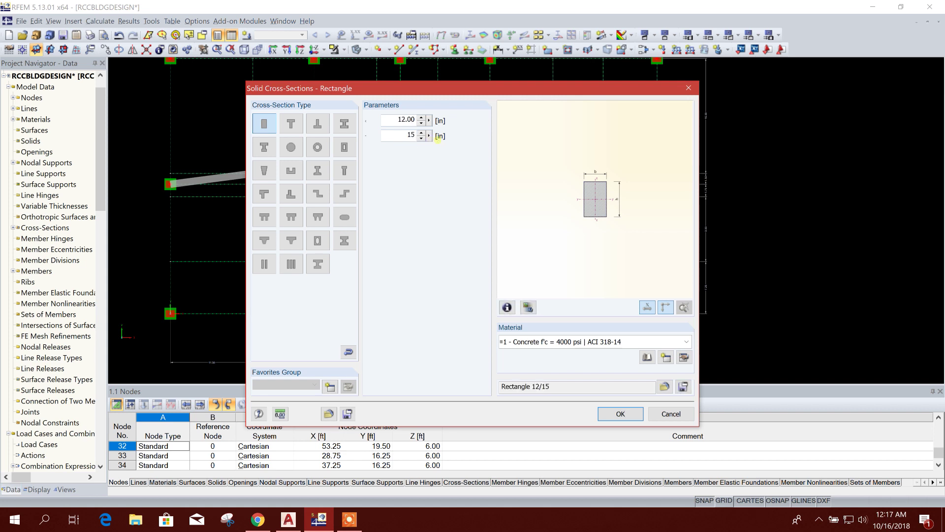
Change the Rectangle 12/15 section's material to Concrete f'c = 3000 psi, ACI 318-14, and accept the new member settings.
left_click(644, 346)
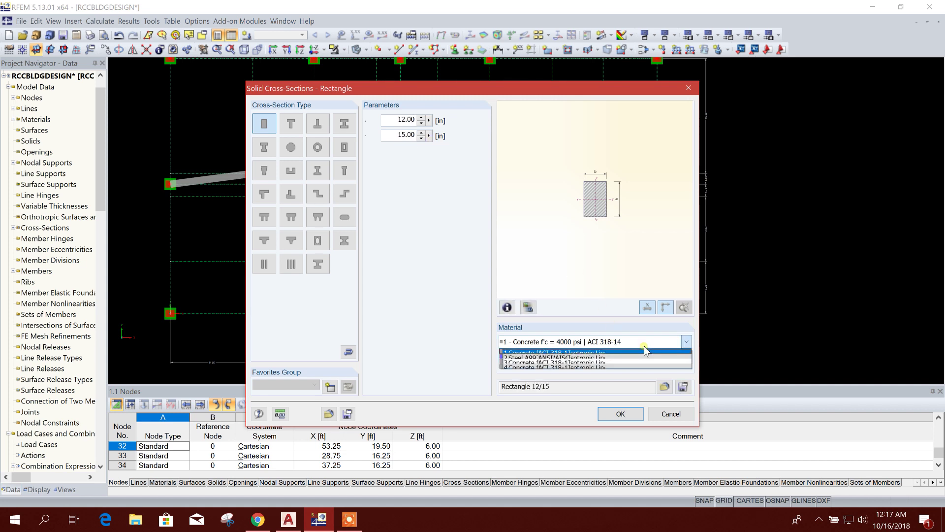
left_click(643, 346)
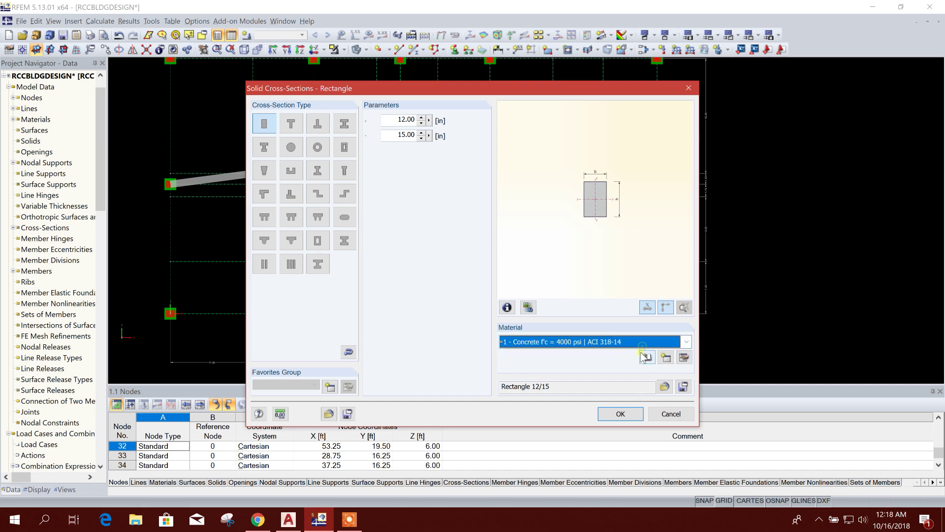
left_click(654, 358)
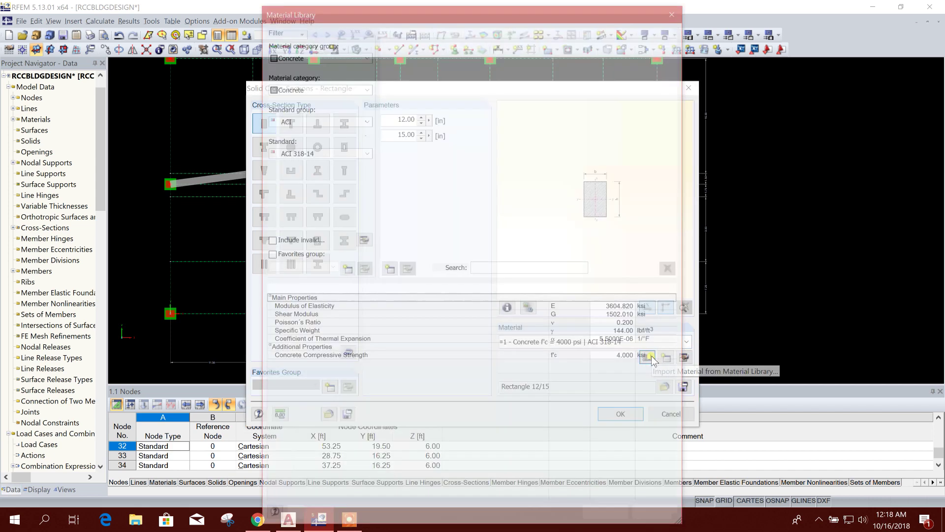
left_click(471, 50)
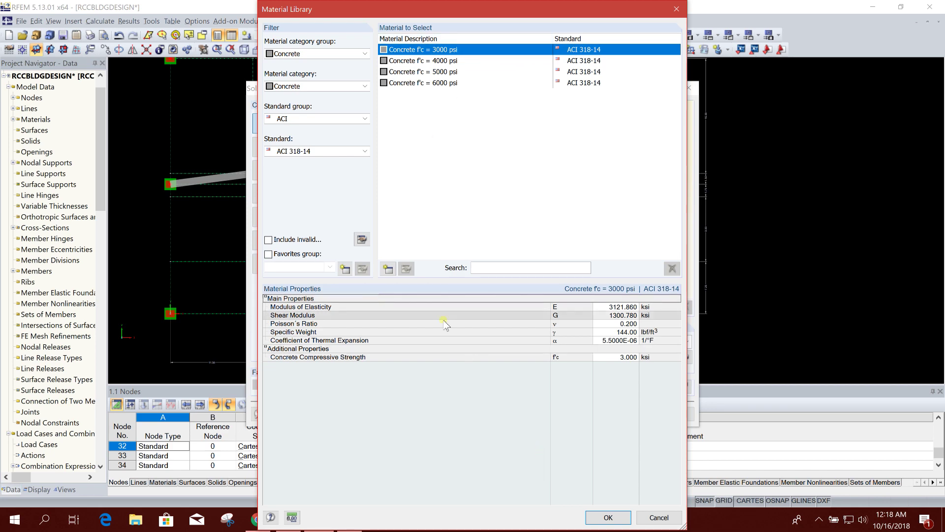
left_click(362, 240)
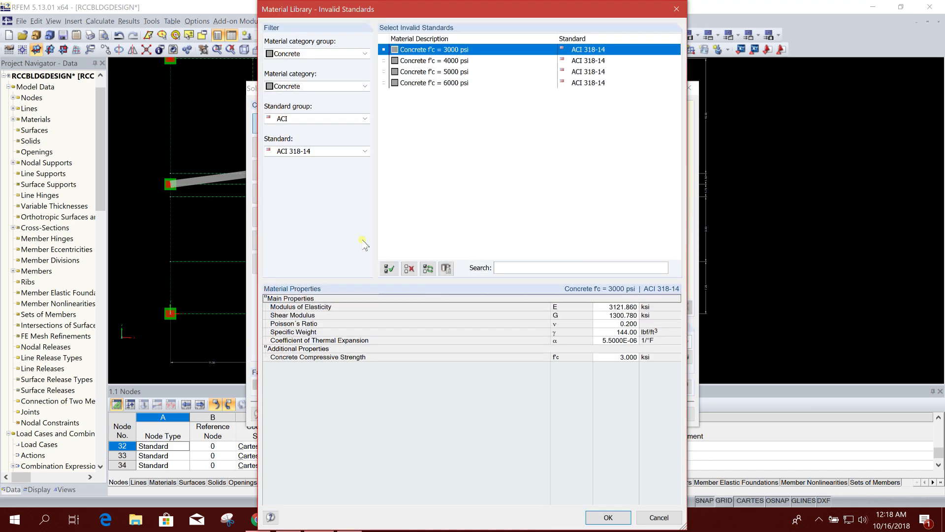
left_click(607, 519)
left_click(610, 515)
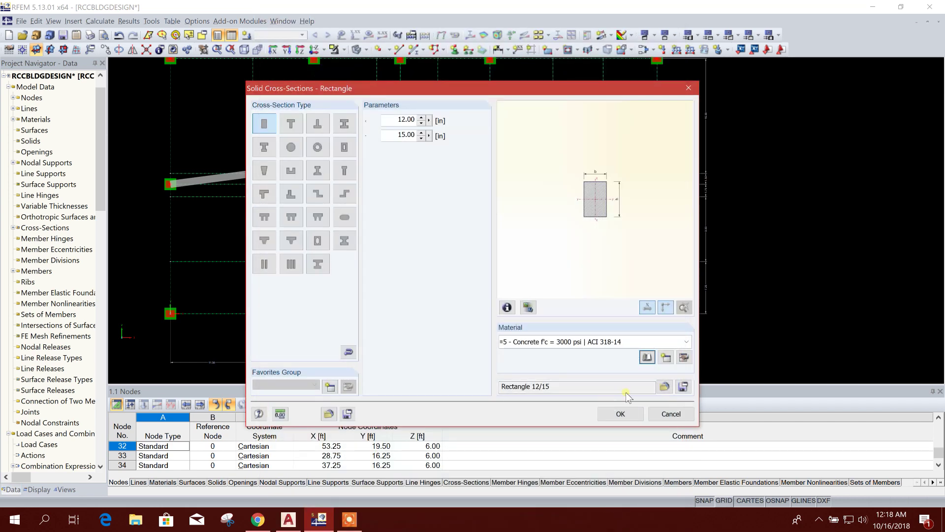
left_click(622, 413)
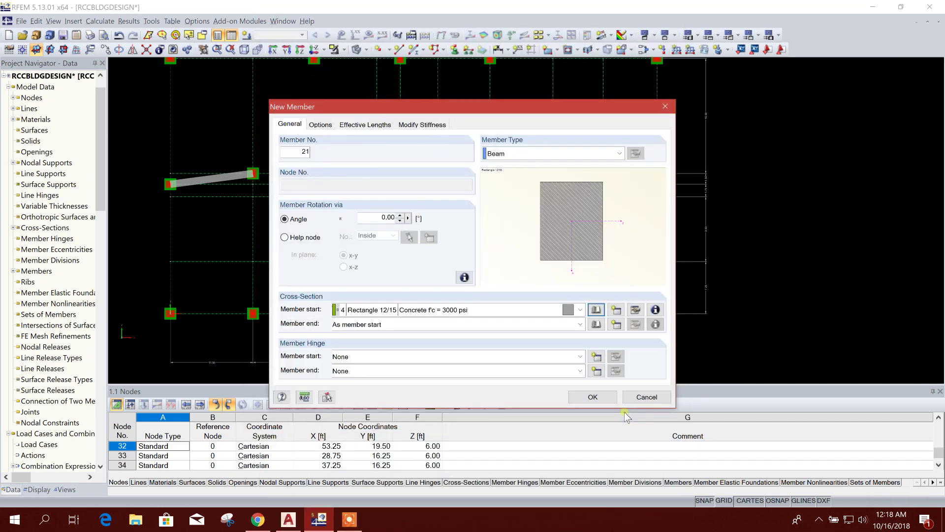
left_click(594, 398)
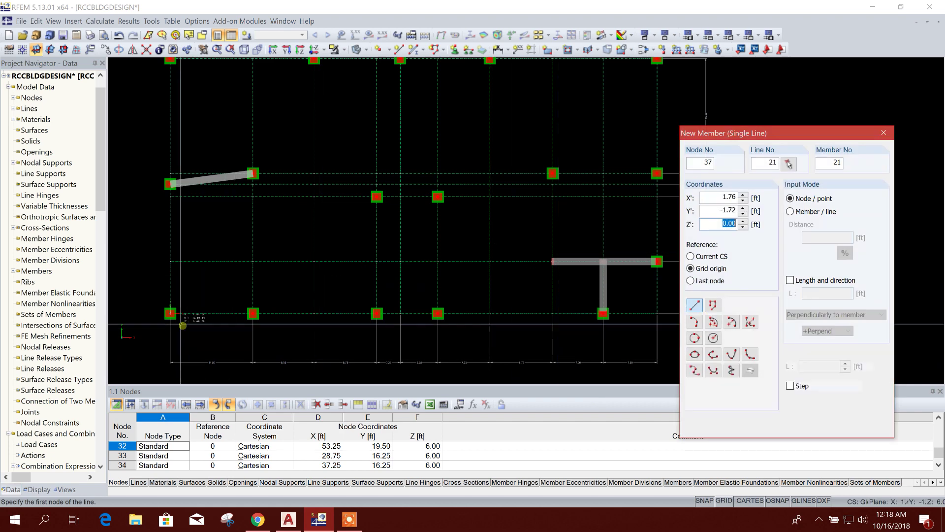
Try to draw the Rectangle 12/15 grade beams between the first three grid 6 columns from the west, and undo both.
middle_click_drag(270, 334, 262, 354)
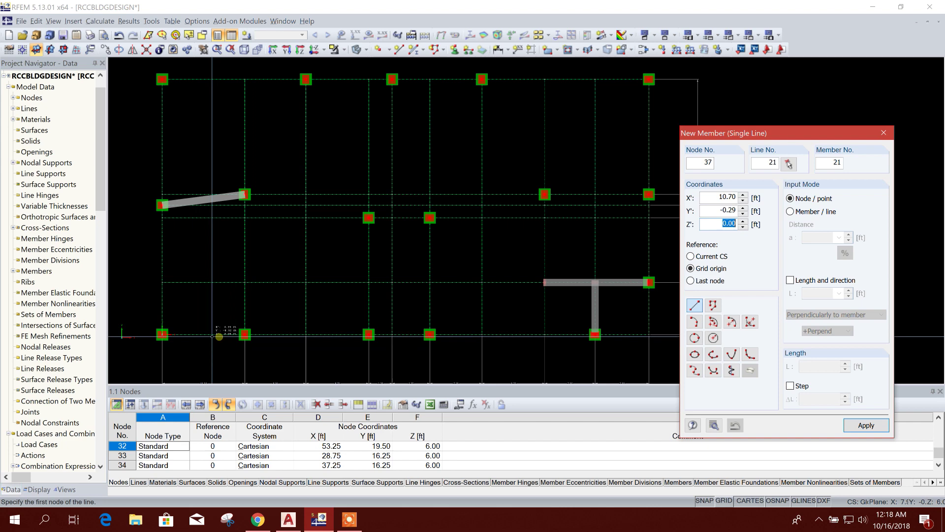
left_click(162, 79)
left_click(306, 80)
middle_click_drag(318, 93, 244, 187)
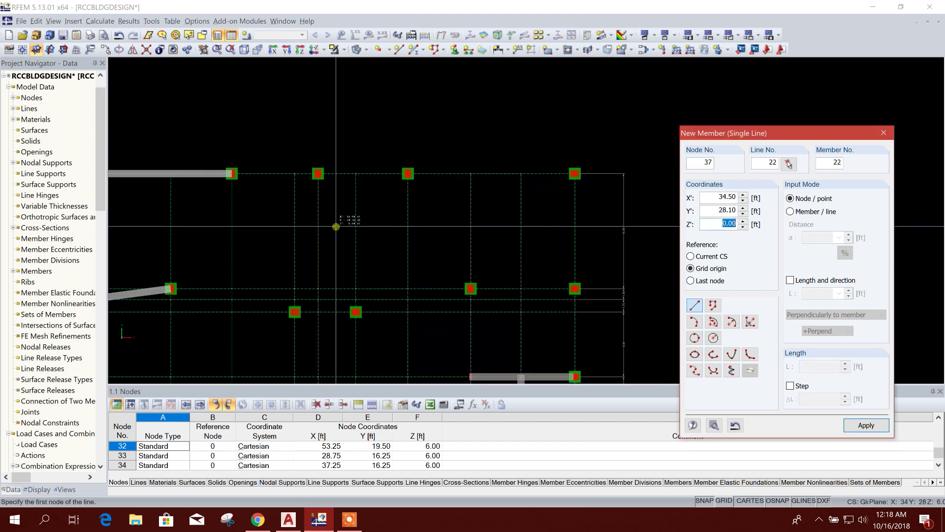
left_click(232, 173)
left_click(319, 174)
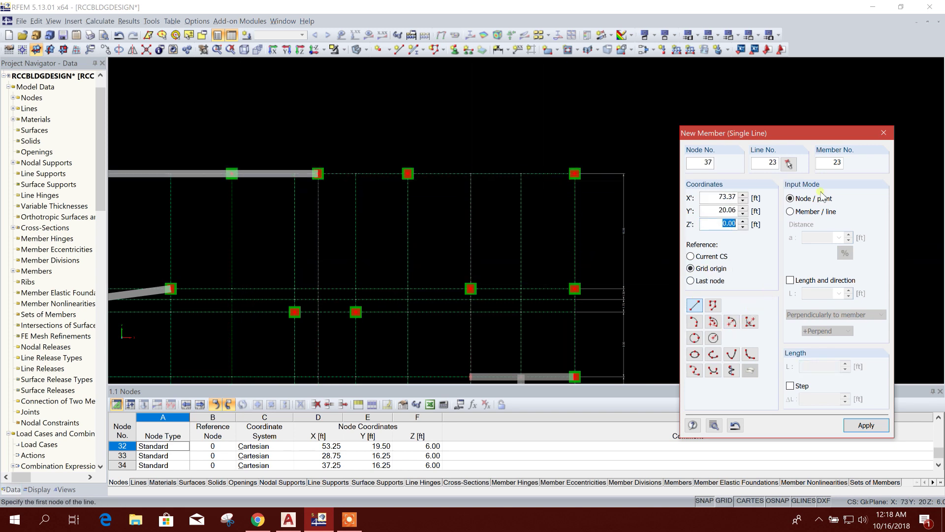
middle_click_drag(367, 196, 499, 189)
scroll(242, 198, "down", 1)
middle_click_drag(343, 191, 269, 207)
scroll(241, 203, "down", 1)
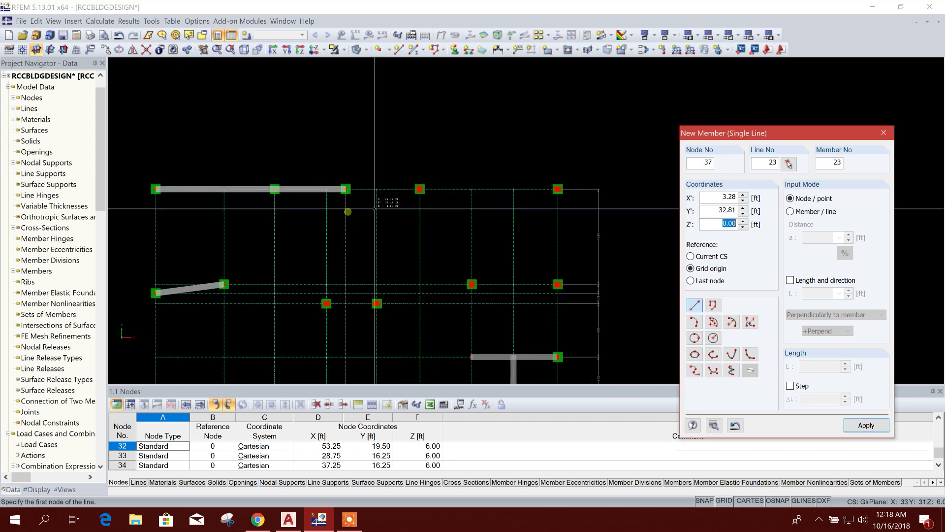
left_click(119, 36)
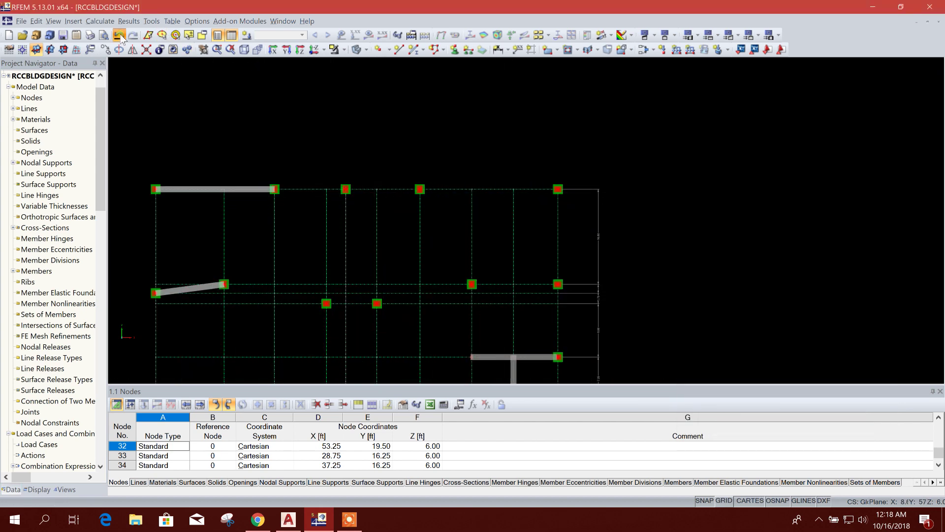
left_click(119, 36)
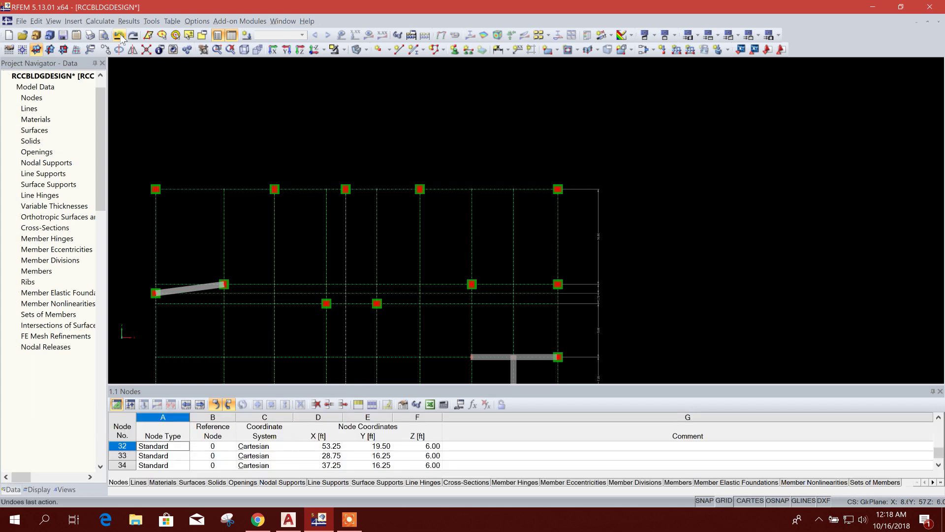
Draw connected Rectangle 12/15 grade beams along grid 6 from the northwest corner column through every column to the northeast corner.
left_click(423, 50)
left_click(430, 78)
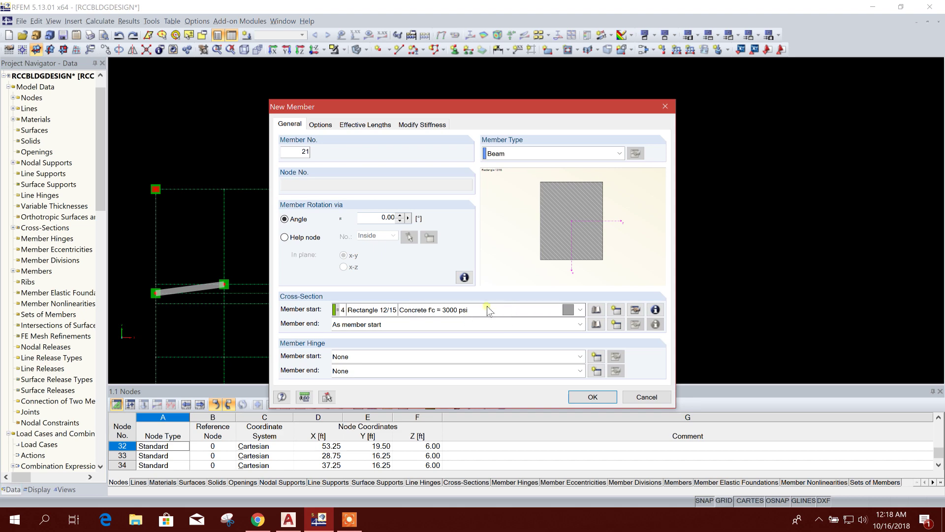
left_click(575, 397)
left_click(156, 189)
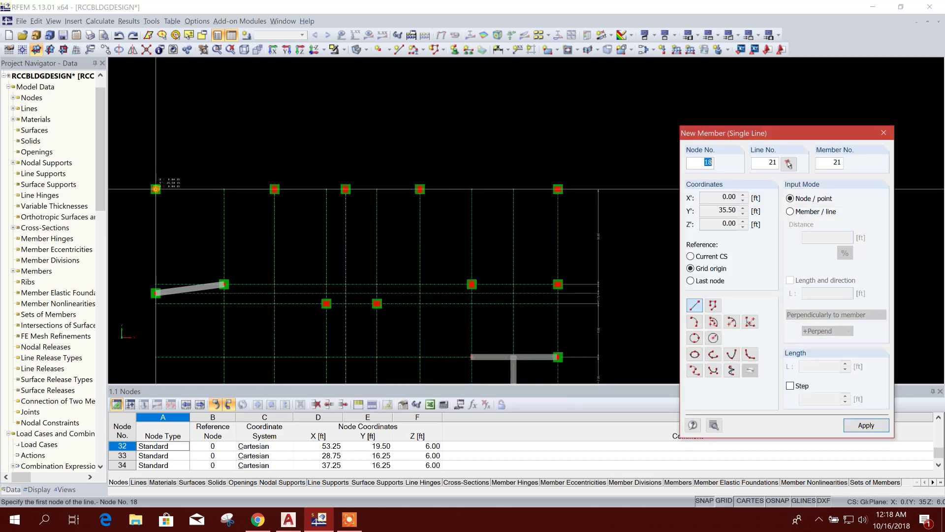
left_click(346, 189)
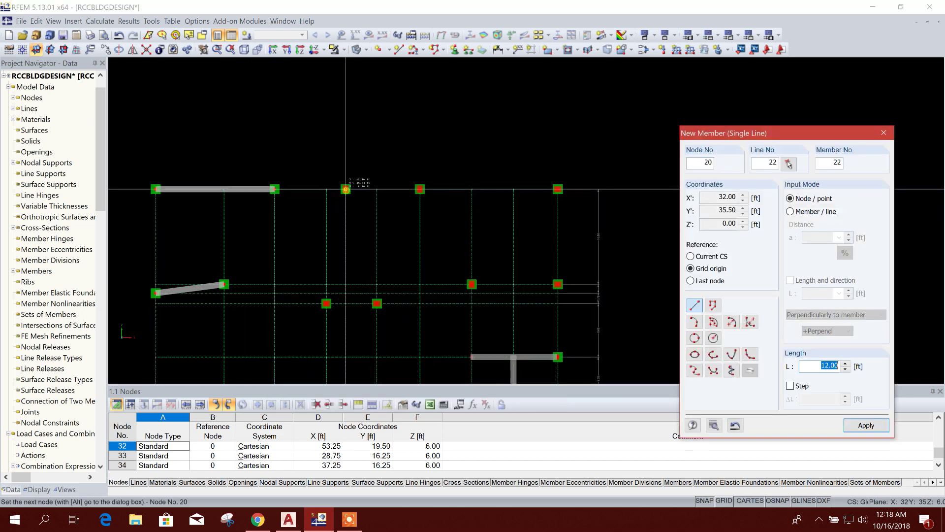
left_click(420, 189)
left_click(557, 189)
key("Escape")
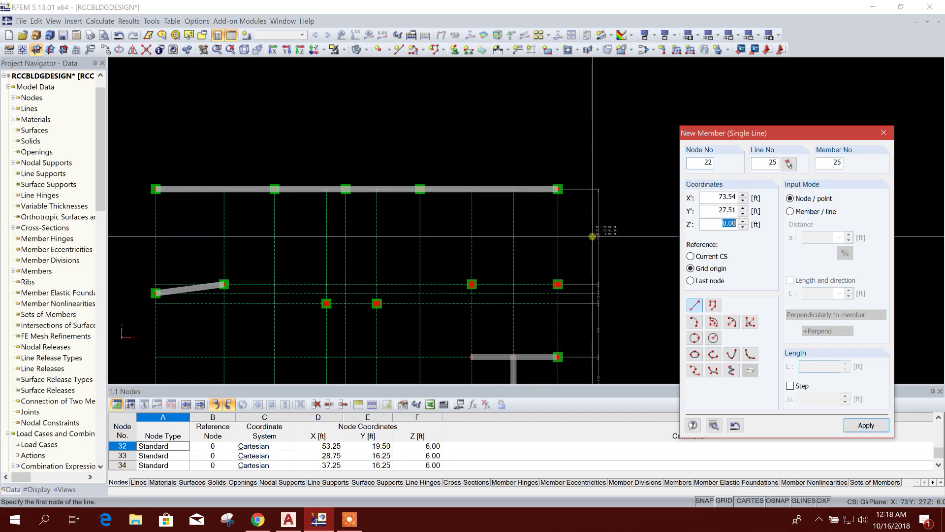
Draw a Rectangle 12/15 grade beam from the southwest corner column to the west-edge column on grid 4.
middle_click_drag(364, 318, 422, 196)
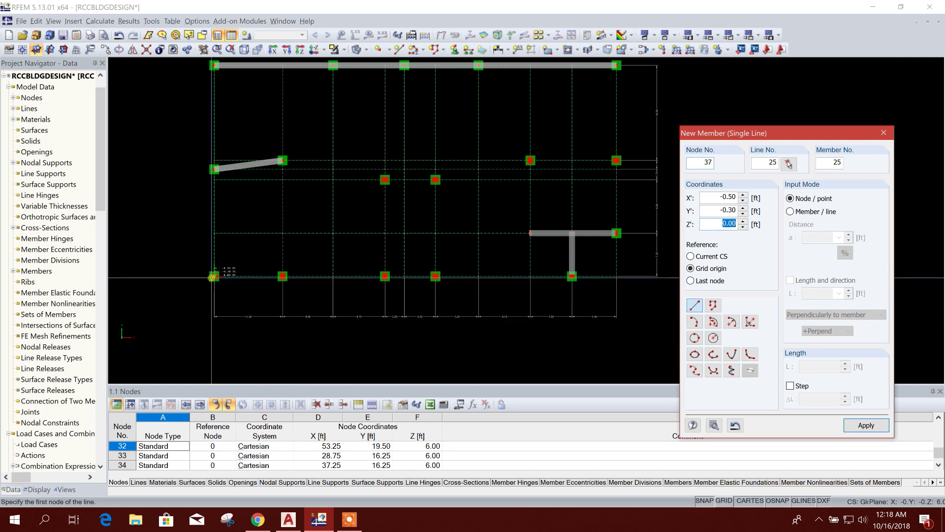
left_click(214, 276)
left_click(215, 169)
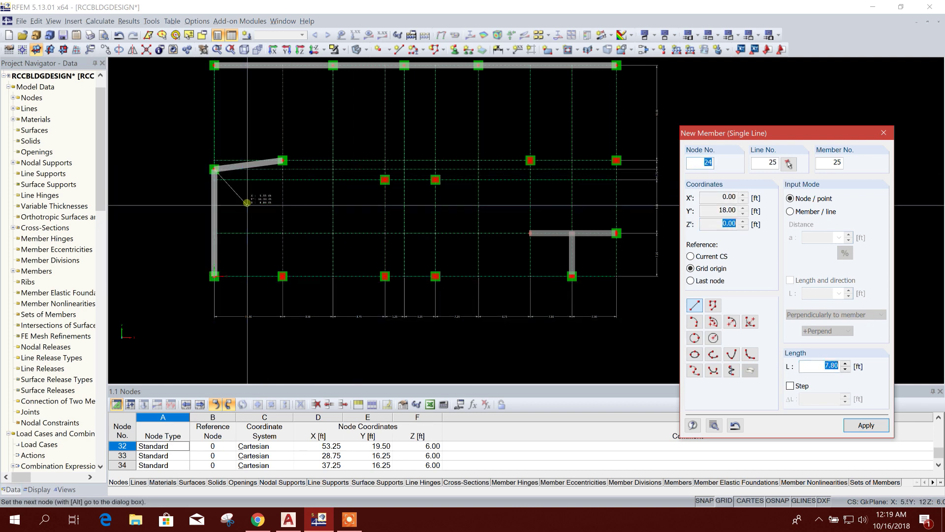
Try to extend the west-edge grade beam from the grid 4 column to the northwest corner column, and undo the last action.
left_click(214, 65)
right_click(245, 88)
left_click(120, 38)
middle_click_drag(244, 115, 244, 171)
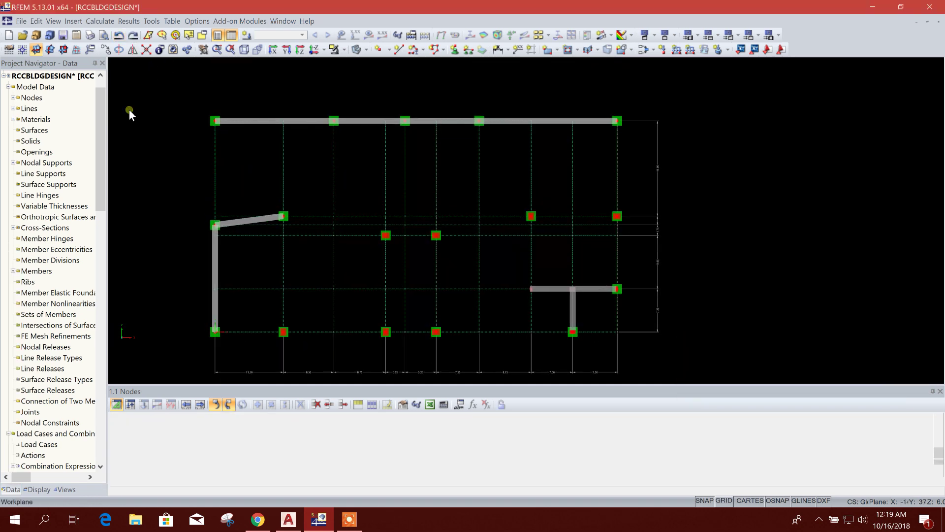
Start a new Rectangle 12/15 member and draw the grade beam from the west-edge grid 4 column to the northwest corner column.
left_click(399, 50)
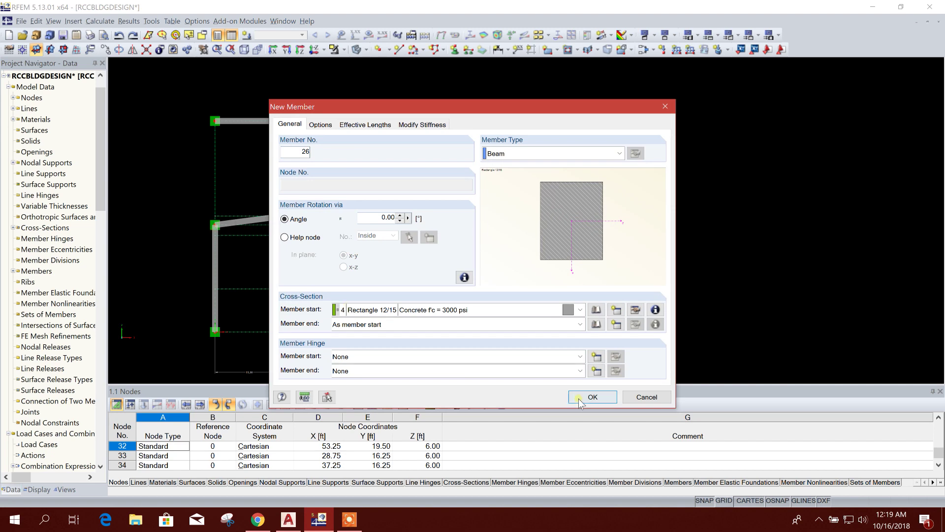
left_click(592, 397)
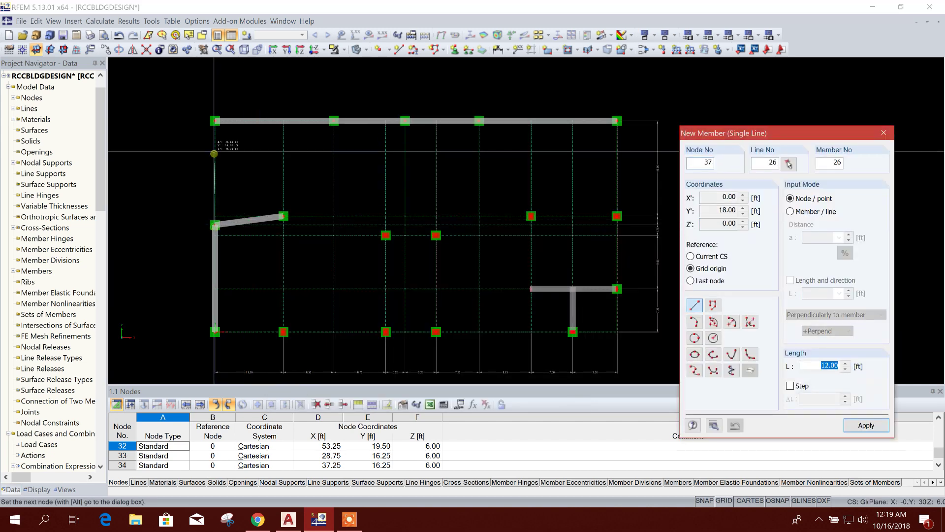
scroll(215, 123, "up", 4)
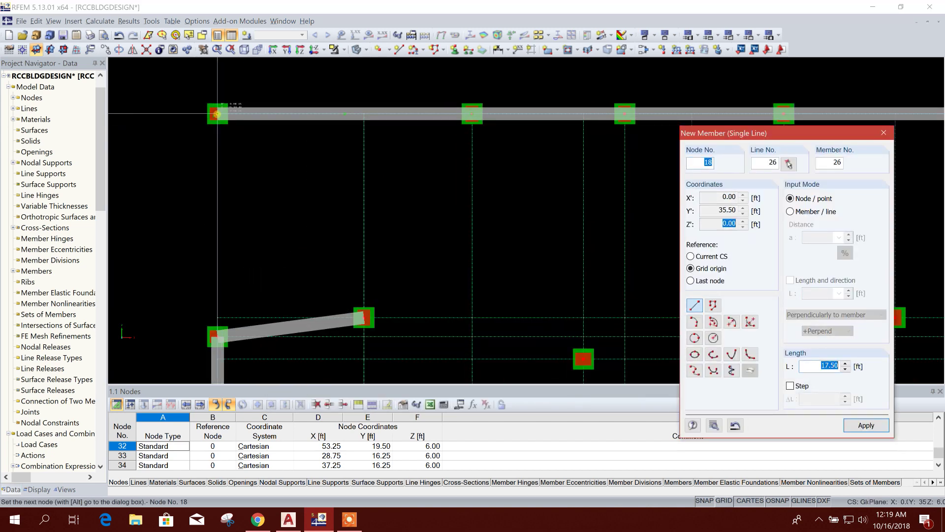
left_click(217, 114)
scroll(264, 184, "down", 6)
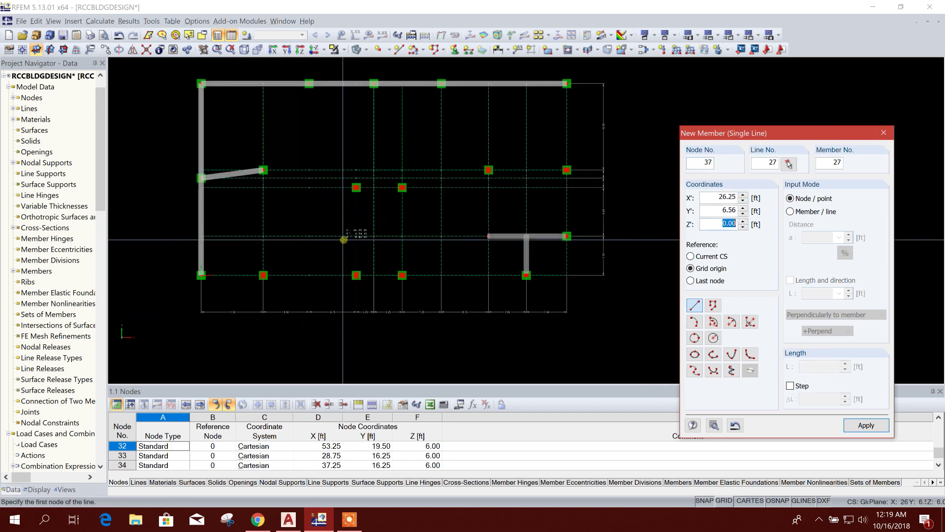
scroll(344, 240, "up", 1)
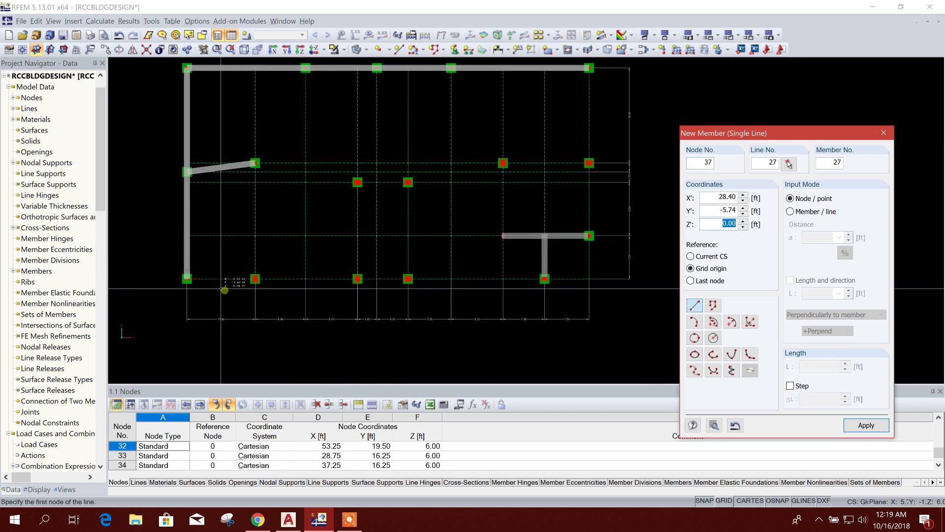
Draw connected Rectangle 12/15 grade beams along grid 1 from the southwest corner column through every column to the easternmost column.
left_click(187, 278)
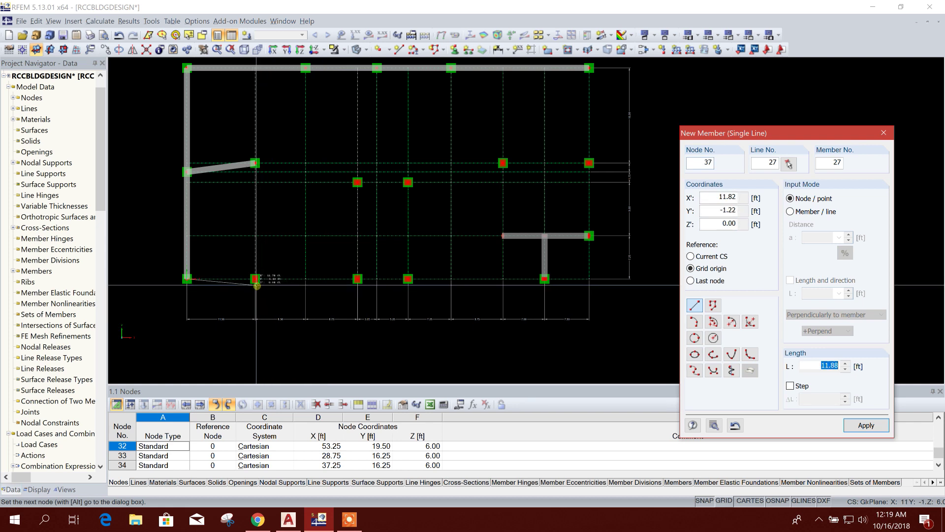
left_click(255, 279)
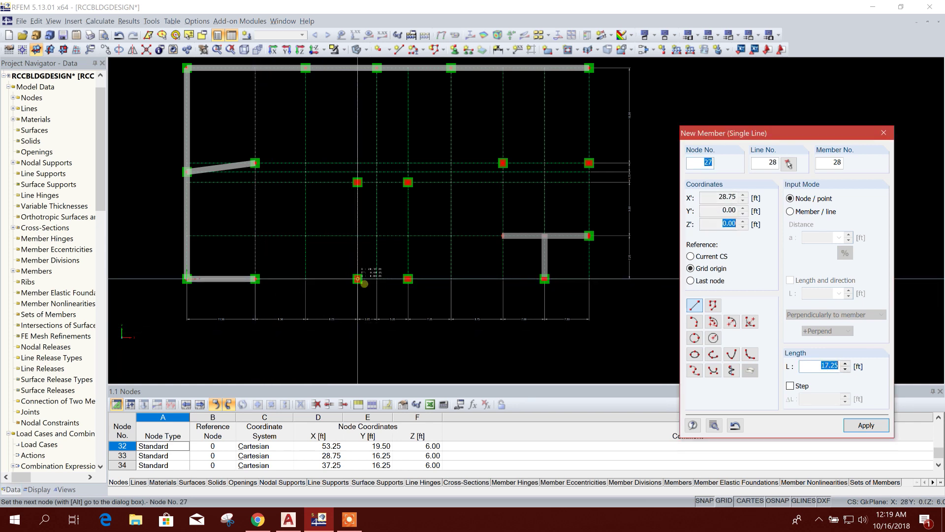
left_click(357, 279)
left_click(408, 279)
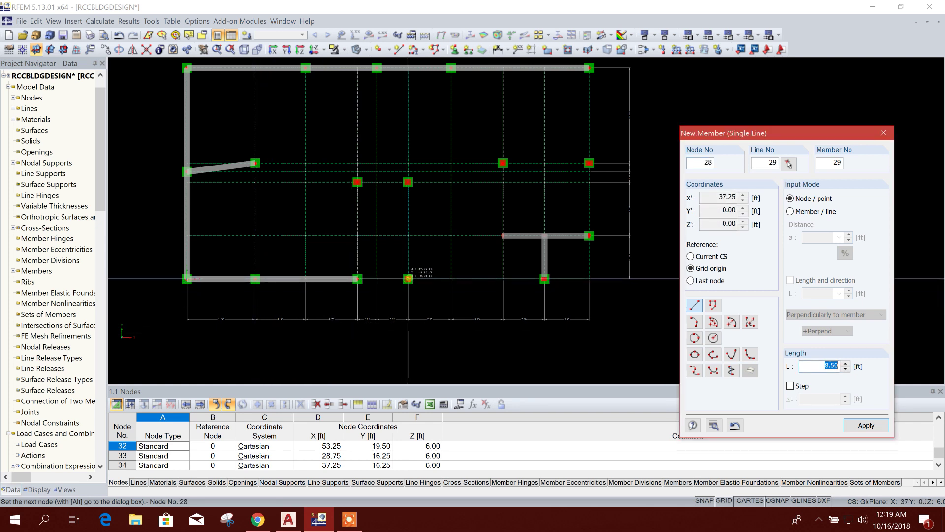
left_click(545, 279)
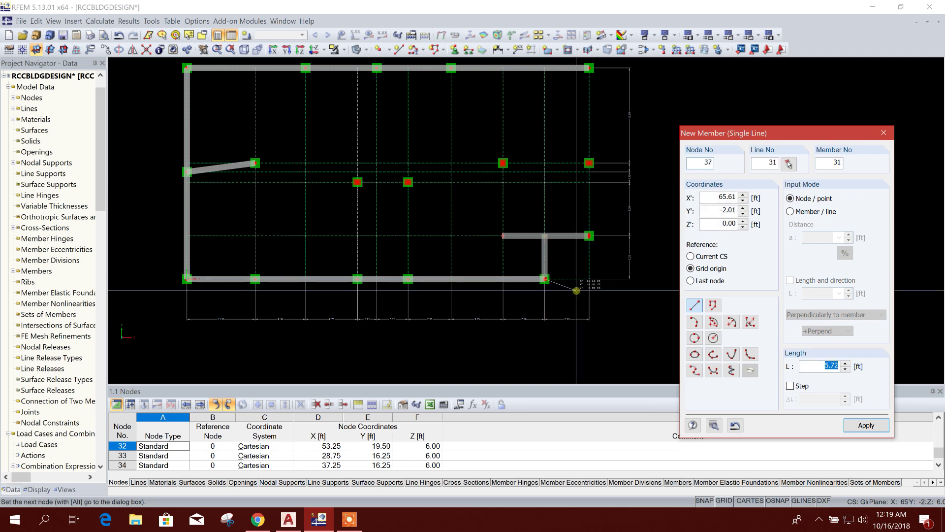
right_click(562, 285)
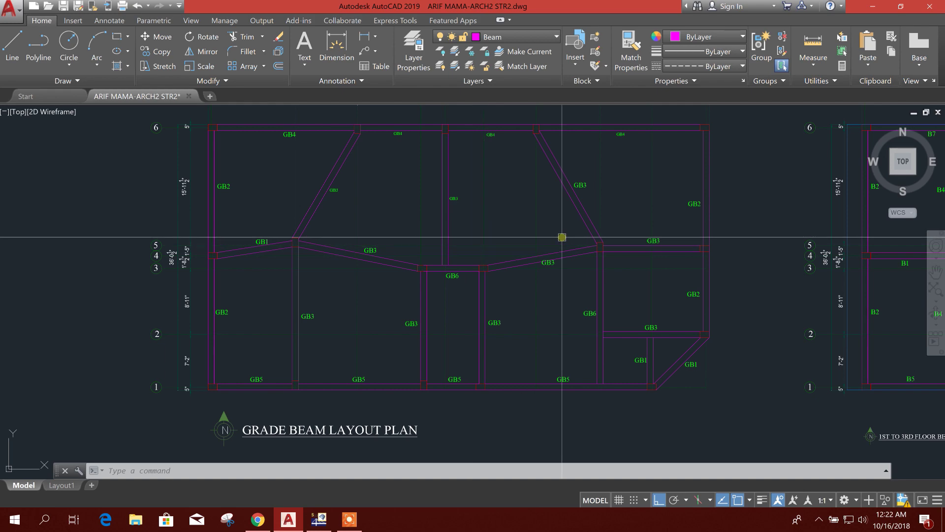
Switch back to RFEM and examine the grade beams in plan and isometric views, checking the beam ends without columns.
left_click(320, 518)
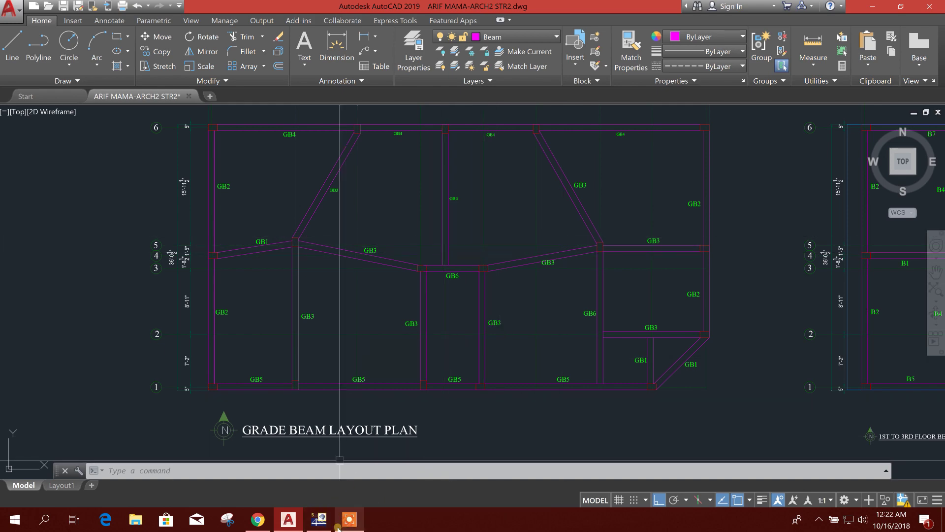
scroll(408, 255, "up", 3)
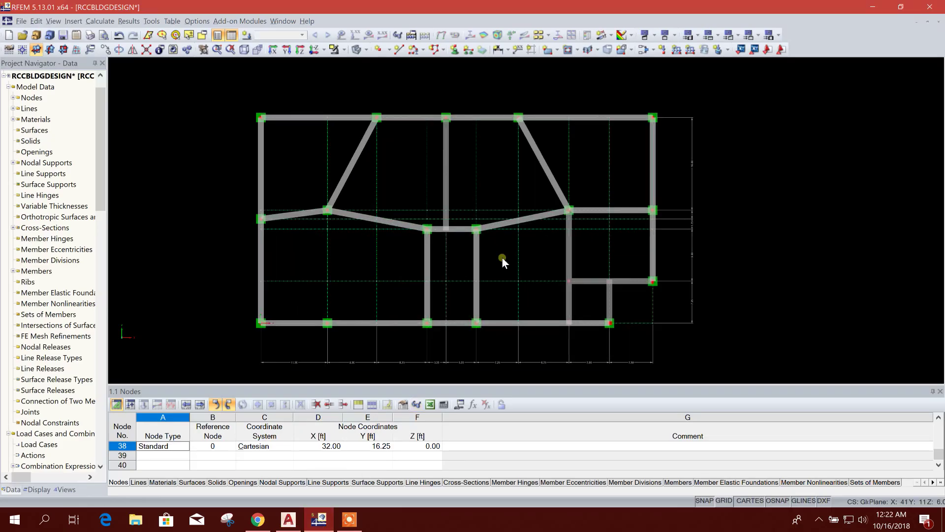
middle_click_drag(514, 251, 520, 297)
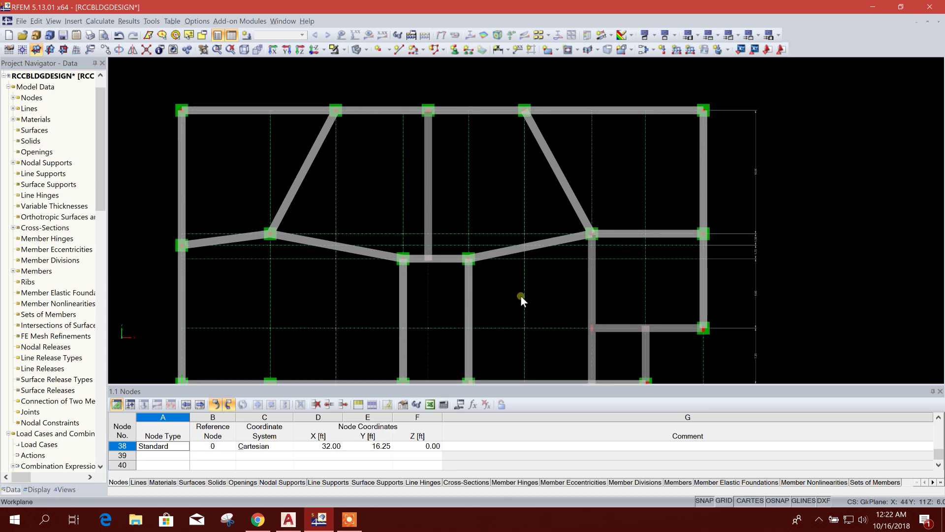
scroll(607, 241, "up", 6)
scroll(600, 245, "down", 9)
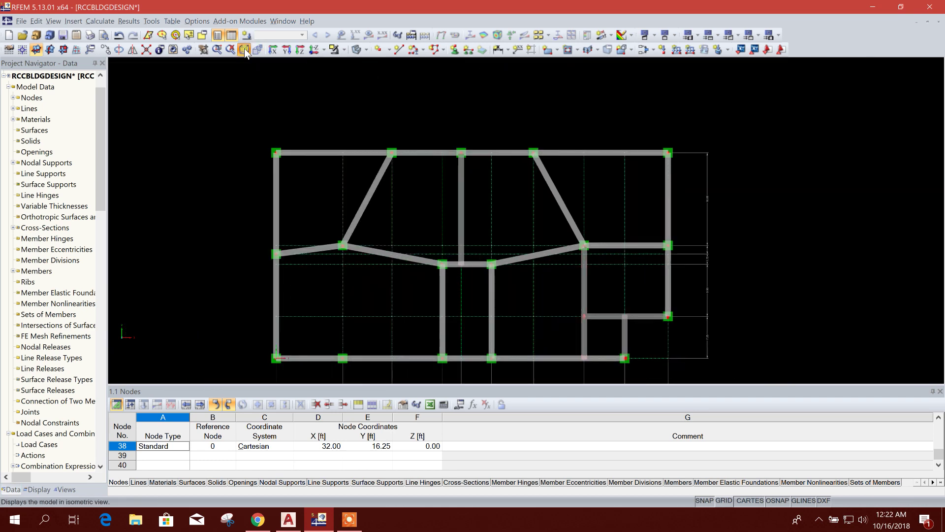
left_click(244, 50)
scroll(729, 335, "up", 5)
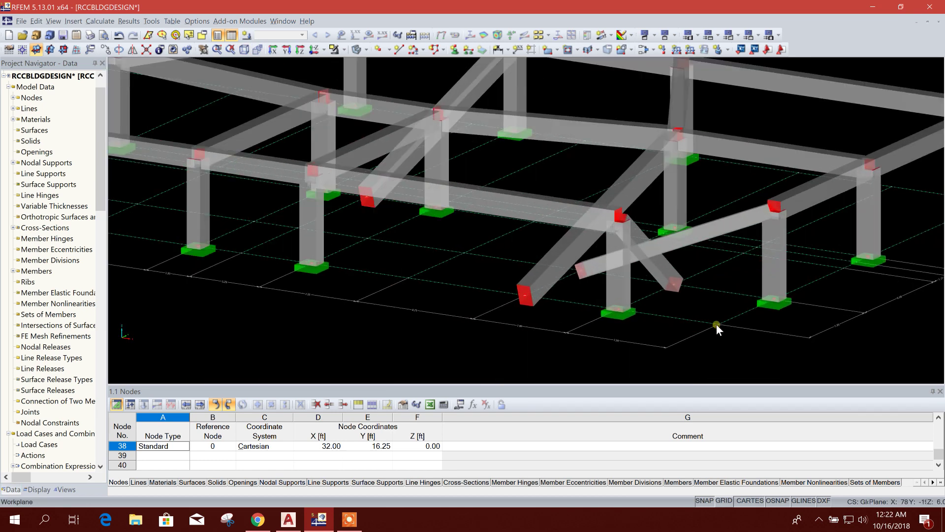
middle_click_drag(426, 302, 506, 305)
scroll(488, 318, "down", 3)
middle_click_drag(407, 318, 513, 312)
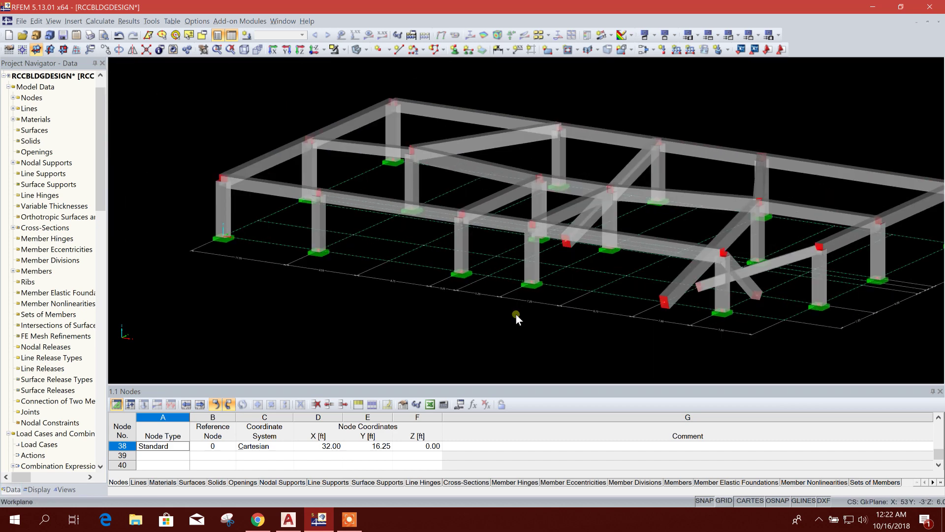
middle_click_drag(690, 349, 660, 342)
scroll(675, 320, "up", 4)
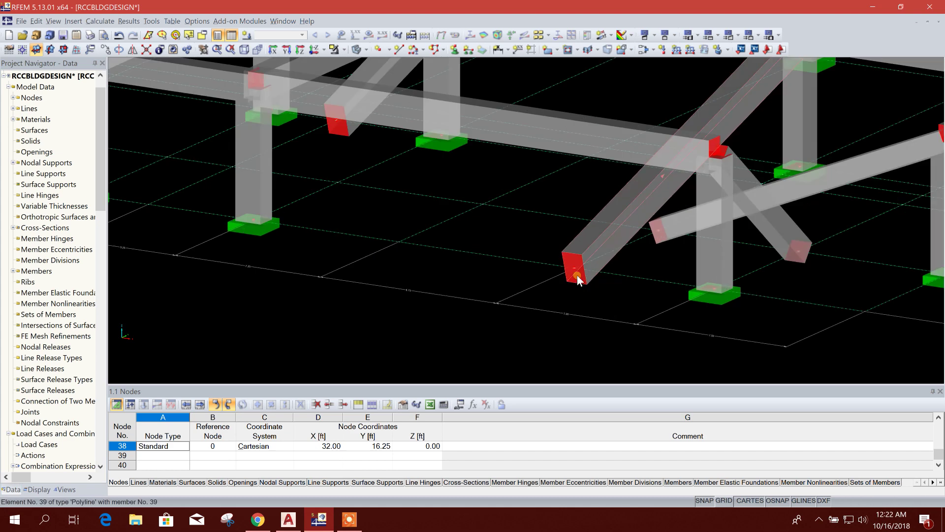
scroll(577, 240, "down", 3)
scroll(591, 302, "up", 3)
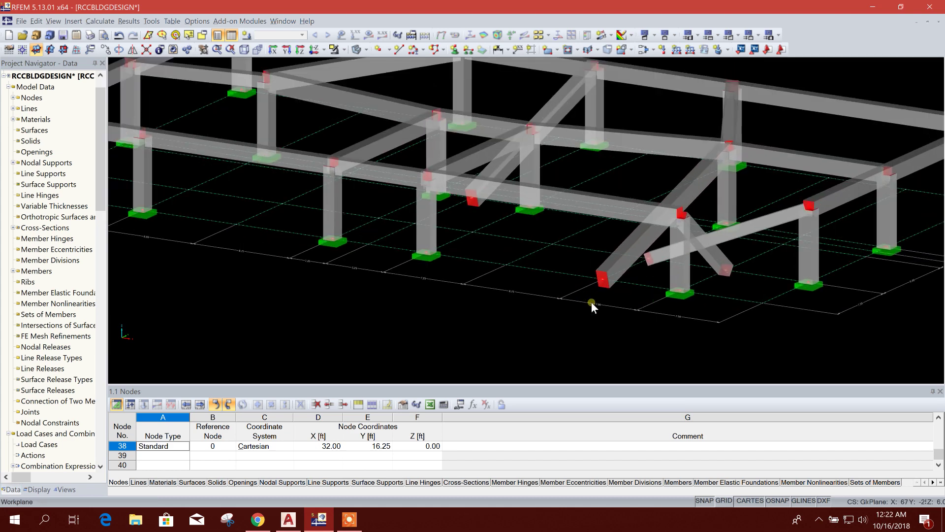
scroll(818, 322, "down", 3)
scroll(654, 291, "up", 2)
scroll(654, 290, "up", 3)
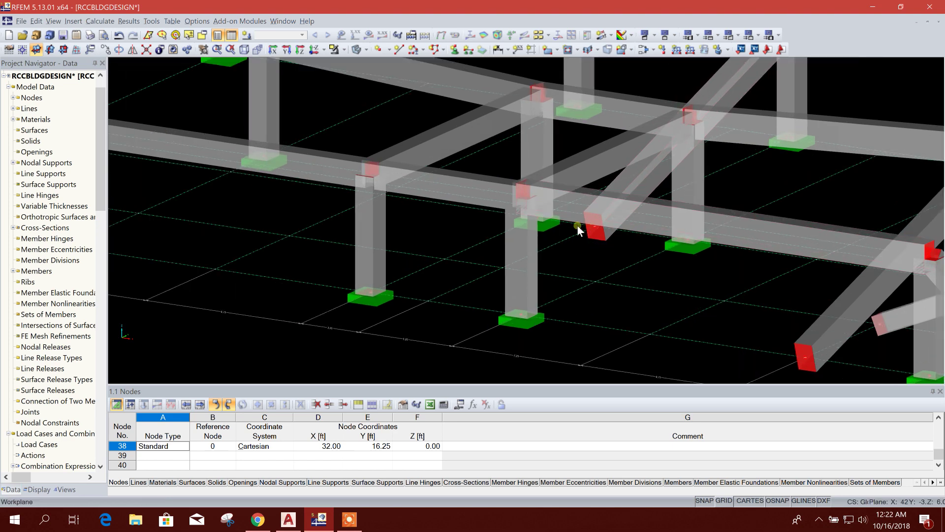
scroll(577, 225, "down", 3)
Edit the existing line grid and set the Z coordinate of its insert point to 6 ft.
left_click(36, 21)
mouse_move(102, 363)
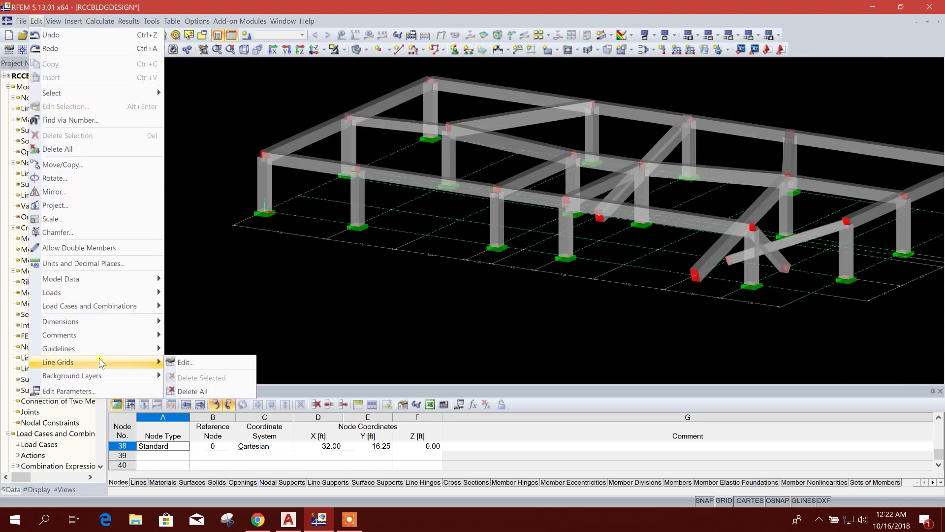
left_click(197, 363)
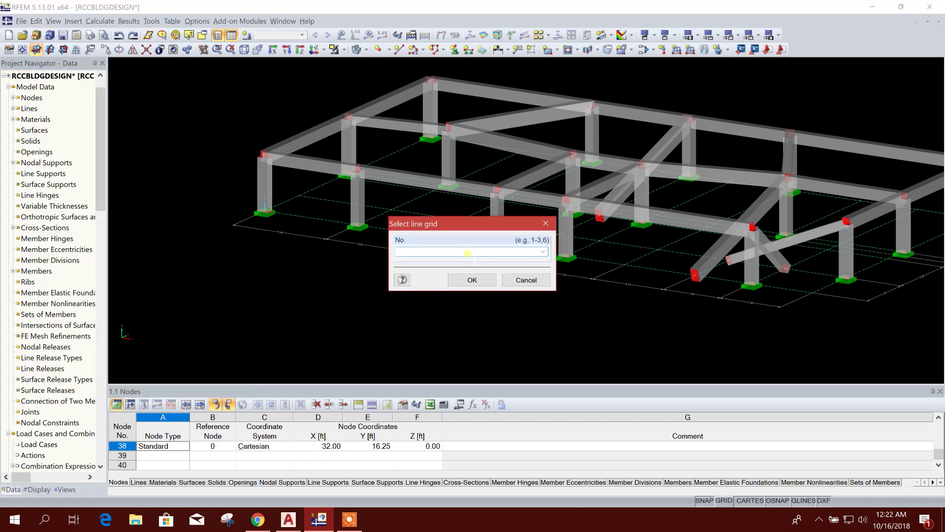
left_click(542, 251)
left_click(470, 261)
left_click(470, 279)
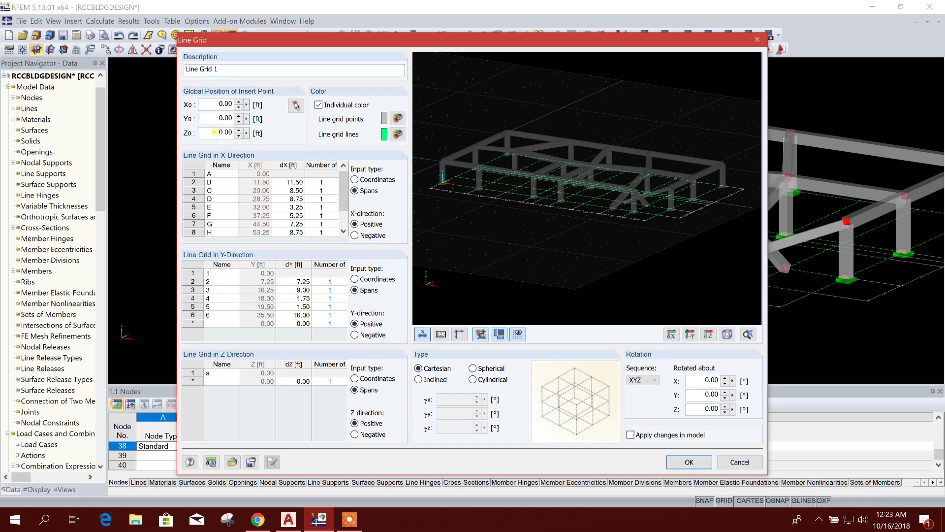
type("6")
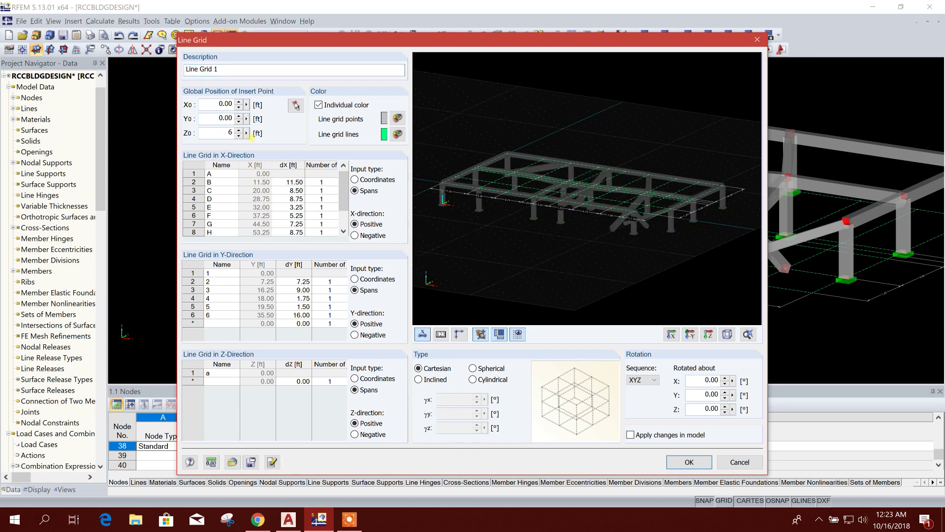
left_click(677, 468)
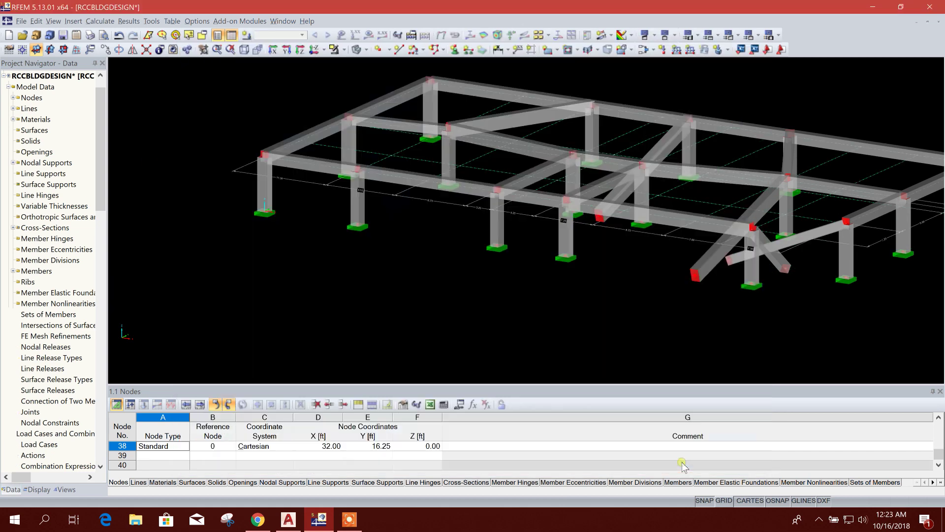
Delete the four sloping grade beams: on grid E, on grid H, on grid 2, and the short one between grids 1 and 2.
scroll(378, 302, "up", 5)
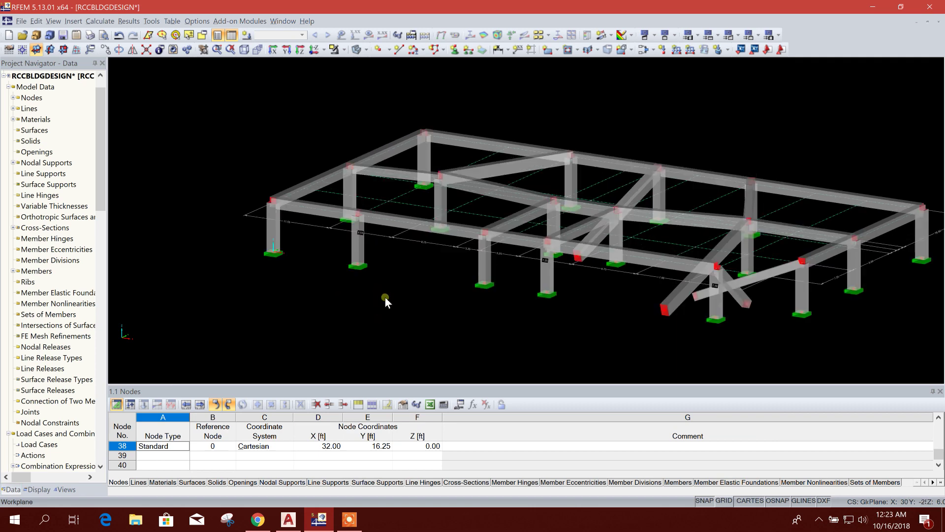
scroll(386, 192, "down", 2)
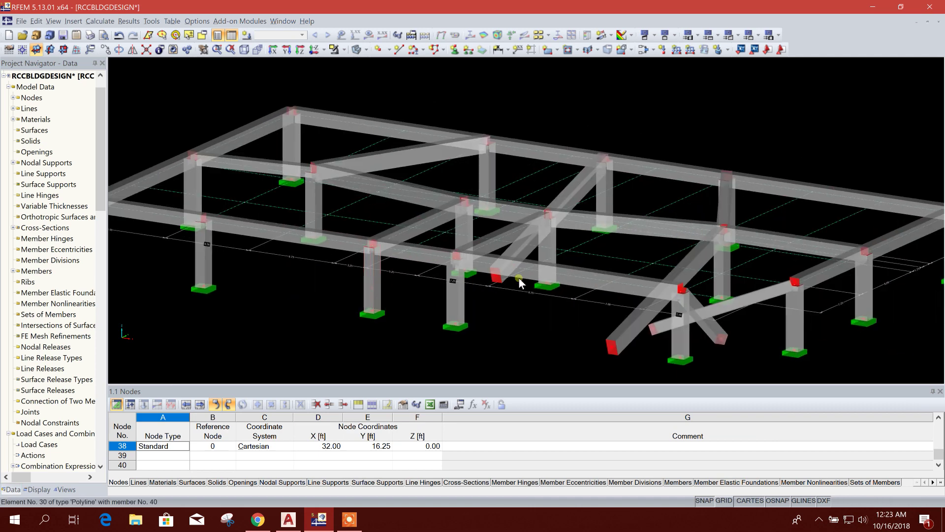
scroll(566, 286, "up", 2)
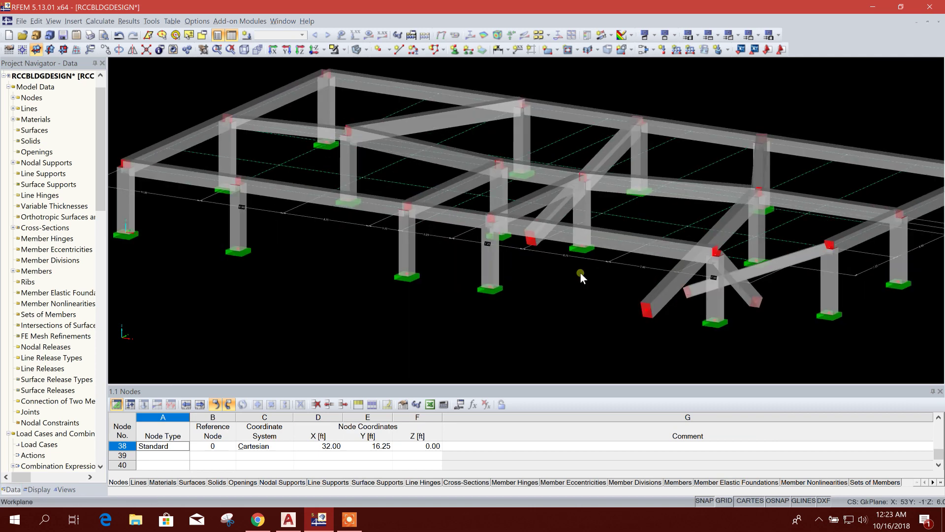
left_click(619, 151)
key("Delete")
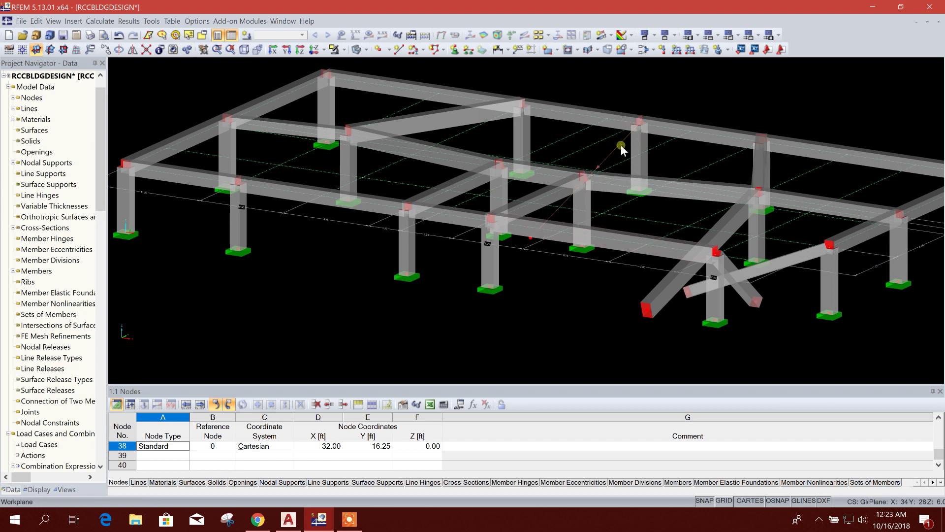
left_click(645, 306)
key("Delete")
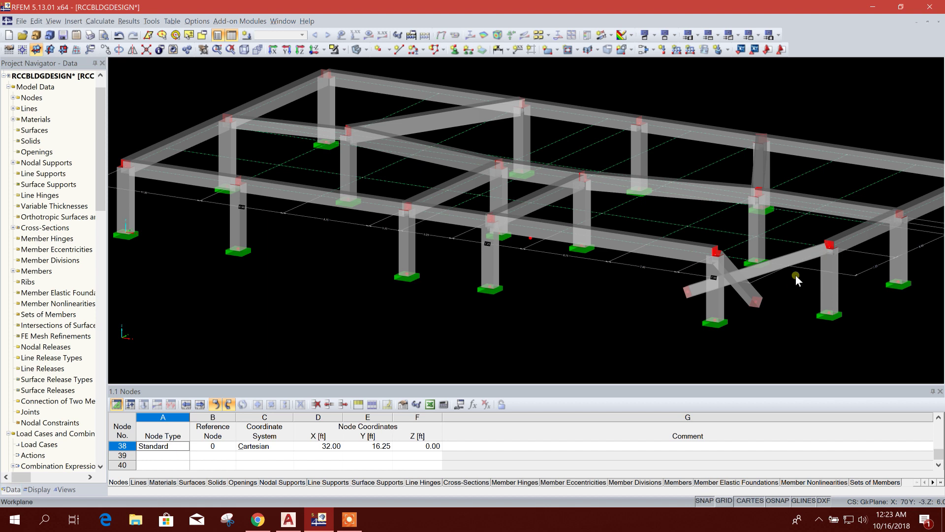
left_click(761, 306)
key("Delete")
left_click(793, 268)
key("Delete")
Delete the stray free node left at the lower level at the intersection of grids E and 3.
scroll(576, 277, "down", 1)
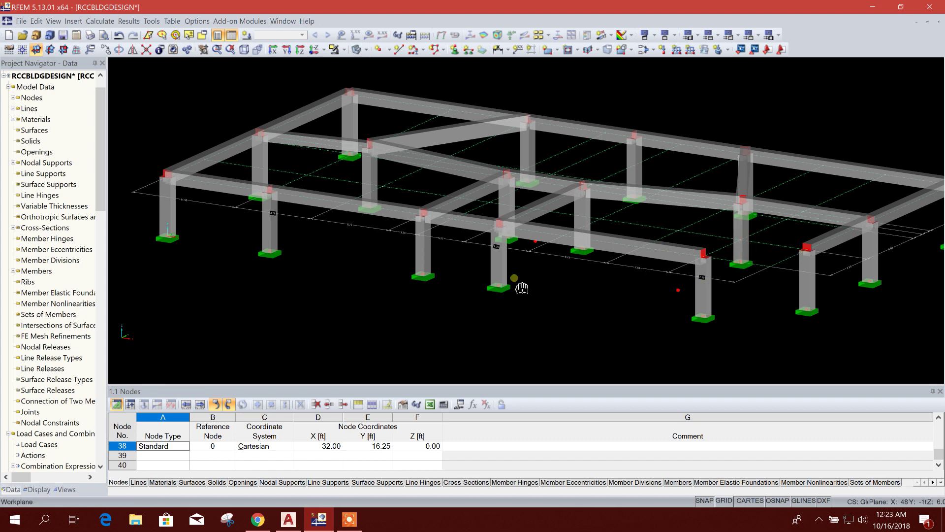
scroll(504, 321, "down", 1)
scroll(559, 258, "down", 1)
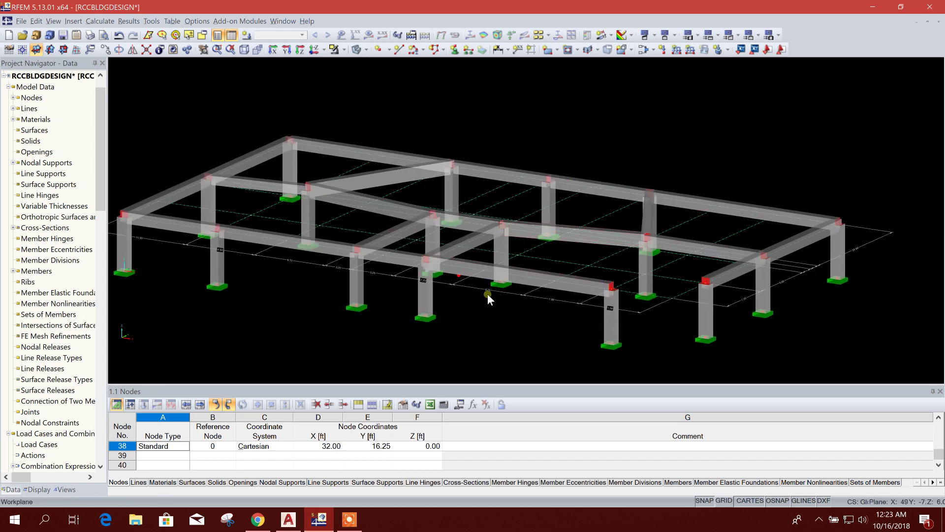
left_click_drag(455, 275, 457, 276)
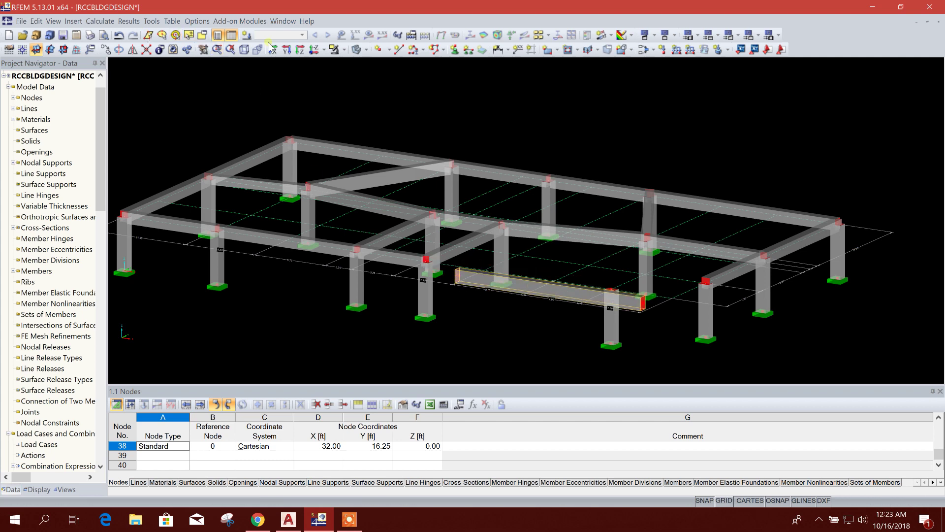
scroll(453, 281, "up", 5)
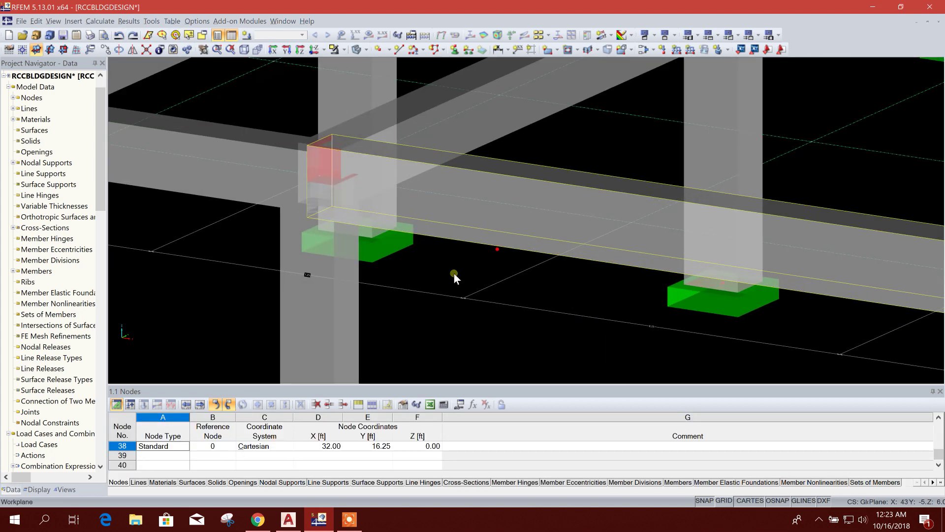
scroll(453, 274, "up", 1)
left_click_drag(535, 276, 483, 252)
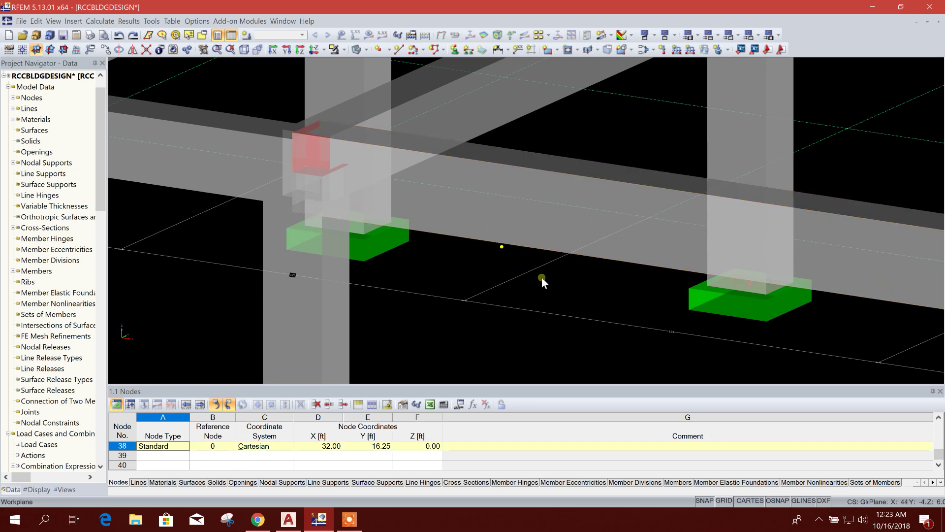
scroll(542, 281, "down", 8)
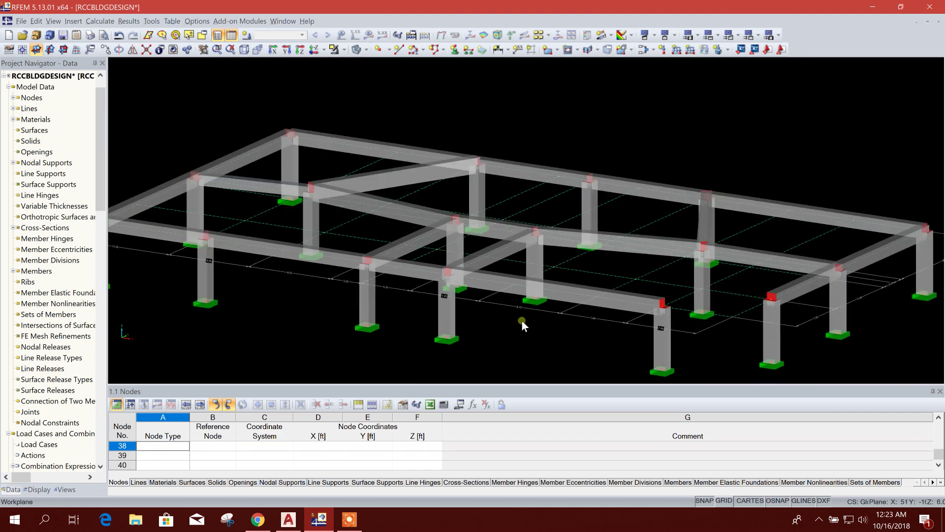
middle_click_drag(467, 329, 601, 312)
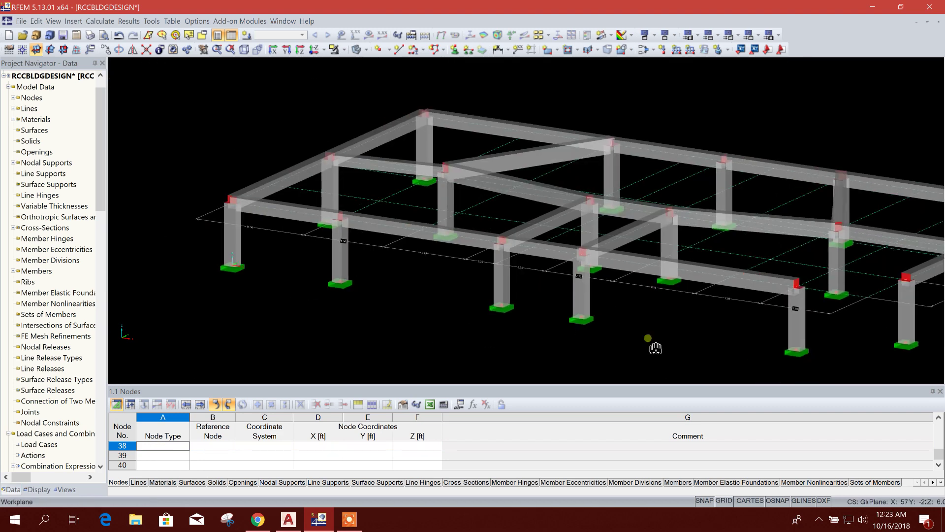
middle_click_drag(653, 333, 437, 349)
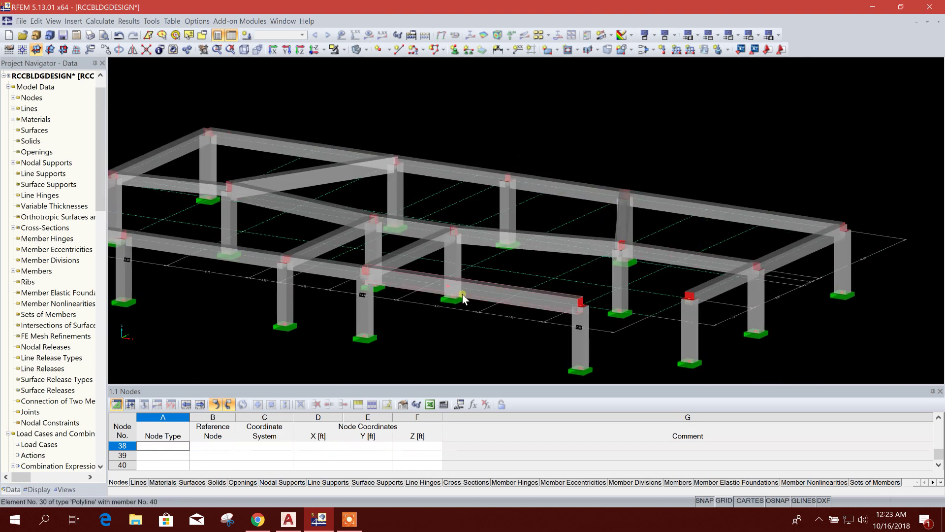
scroll(449, 326, "up", 5)
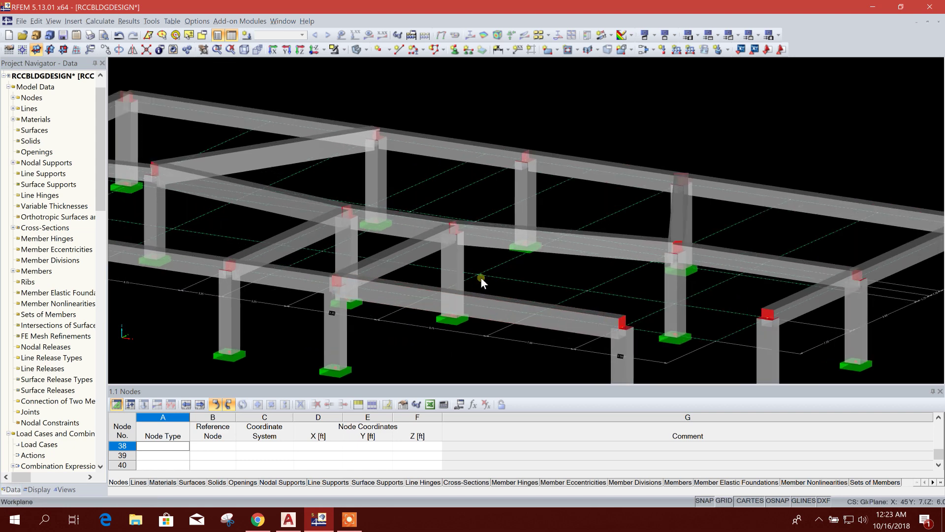
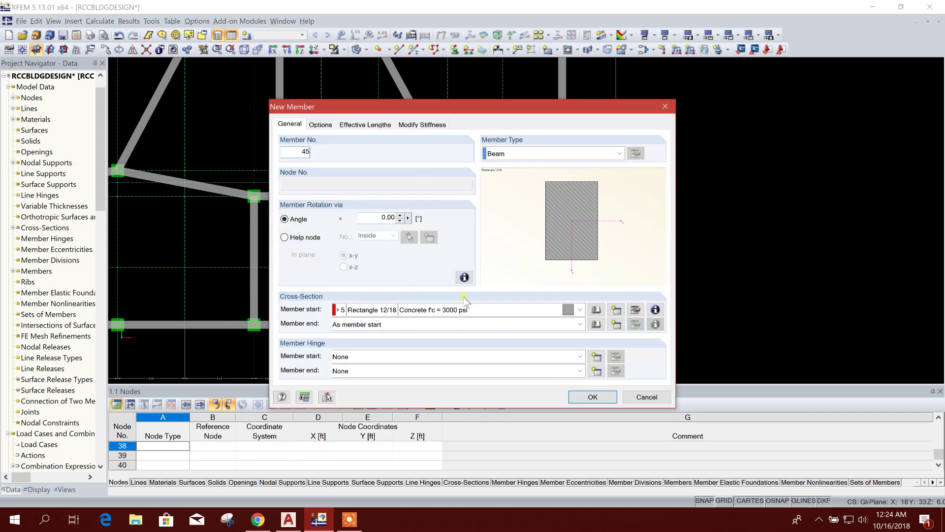
Add a diagonal Rectangle 12/12 beam from the column at X 60.25, Y 0 to the column at X 67.75, Y 7.25 ft.
left_click(374, 347)
left_click(582, 397)
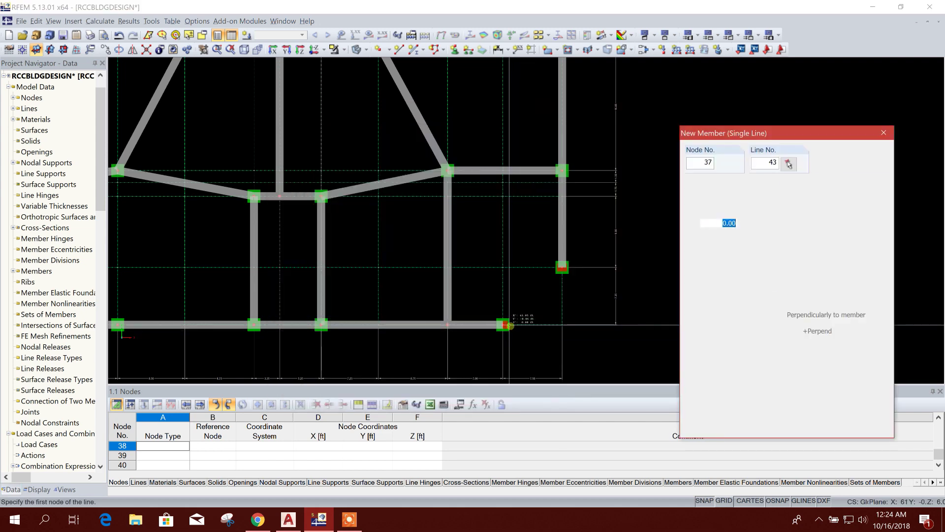
left_click(502, 324)
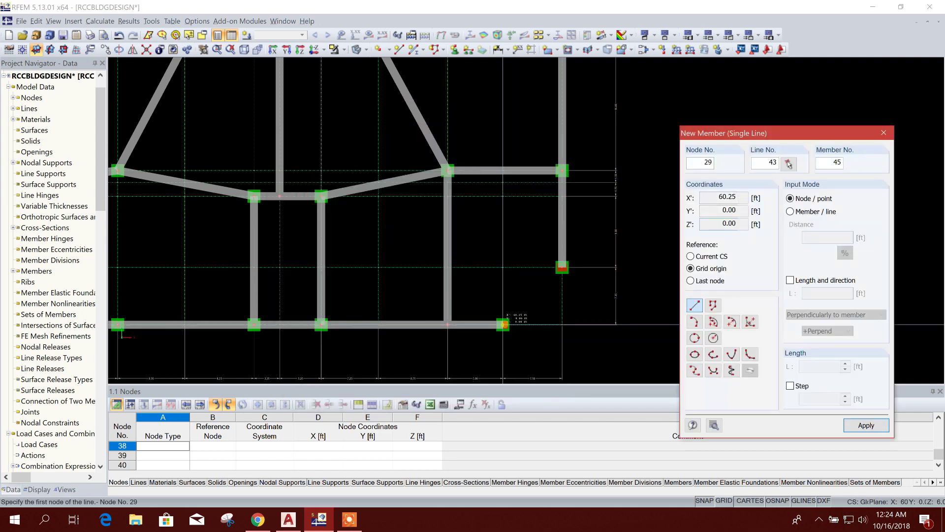
left_click(563, 267)
key("Escape")
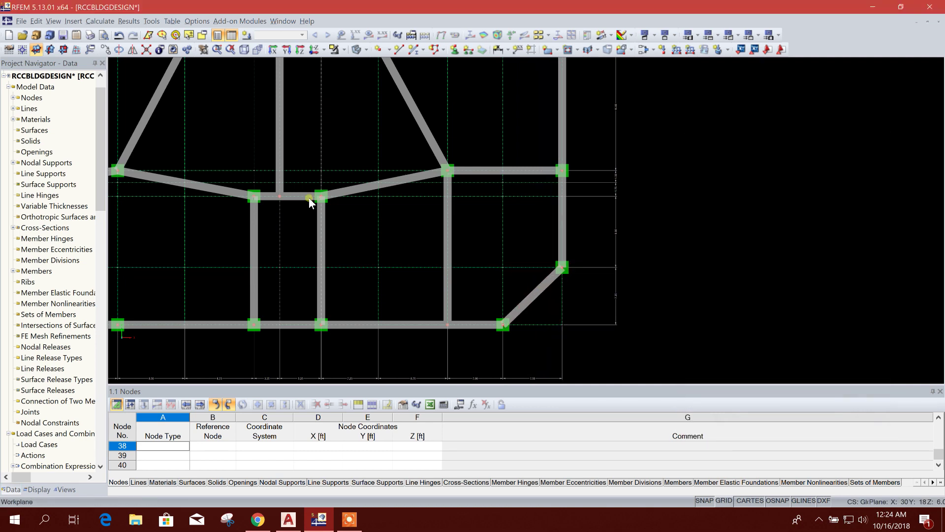
Add a Rectangle 12/12 beam along grid 2 from the beam on grid H to the column at X 67.75 ft.
left_click(387, 49)
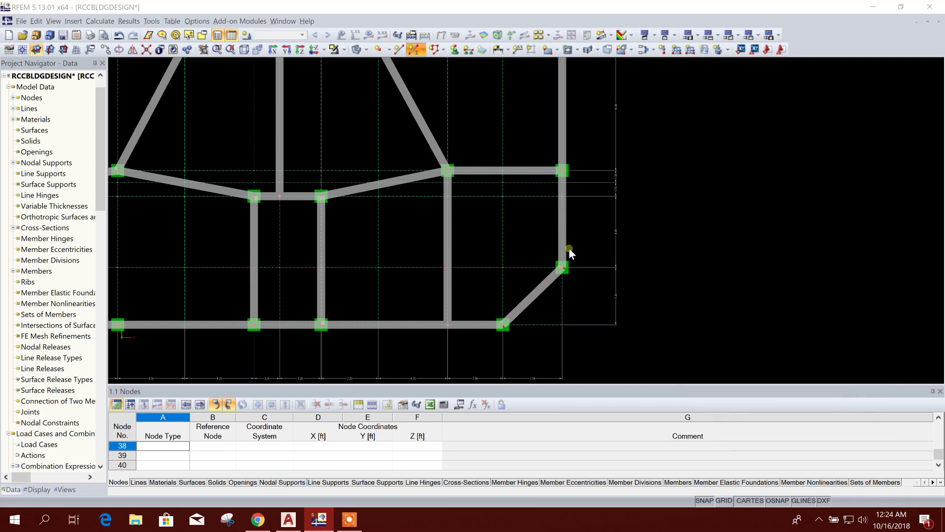
left_click(570, 395)
scroll(457, 266, "up", 3)
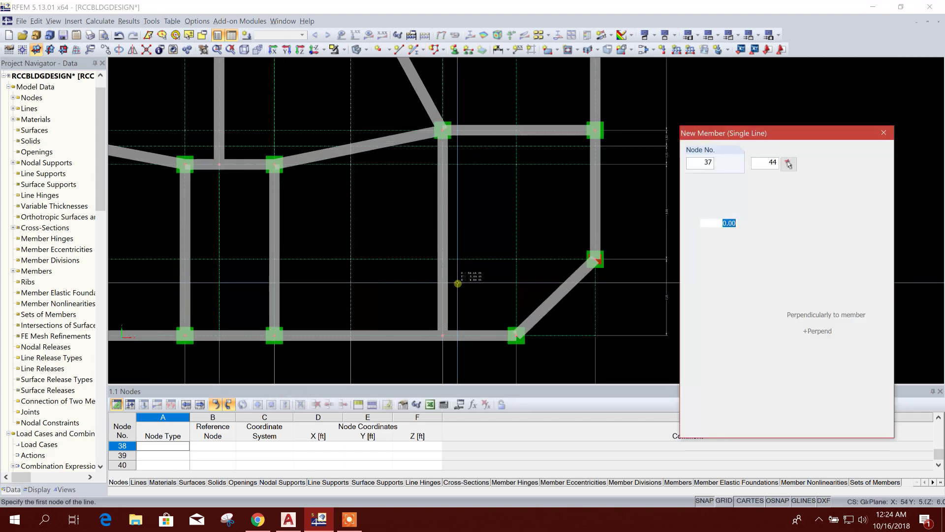
left_click(441, 258)
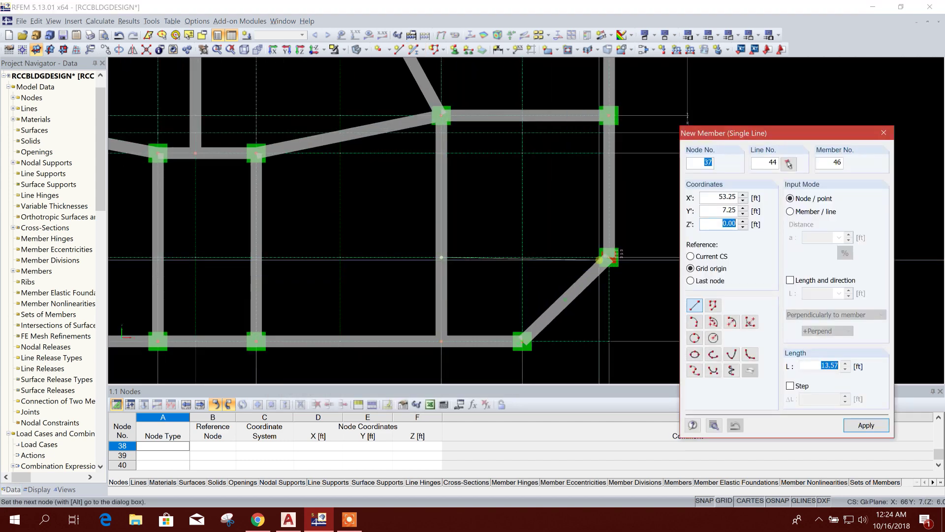
left_click(609, 257)
key("Escape")
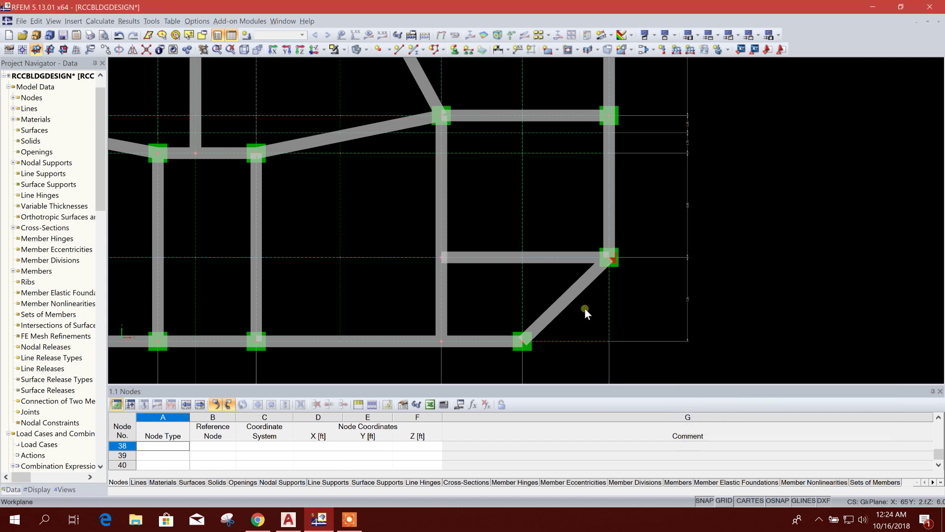
Add a Rectangle 12/12 beam from the column at X 60.25, Y 0 up to the grid 2 beam at Y 7.25 ft.
left_click(399, 50)
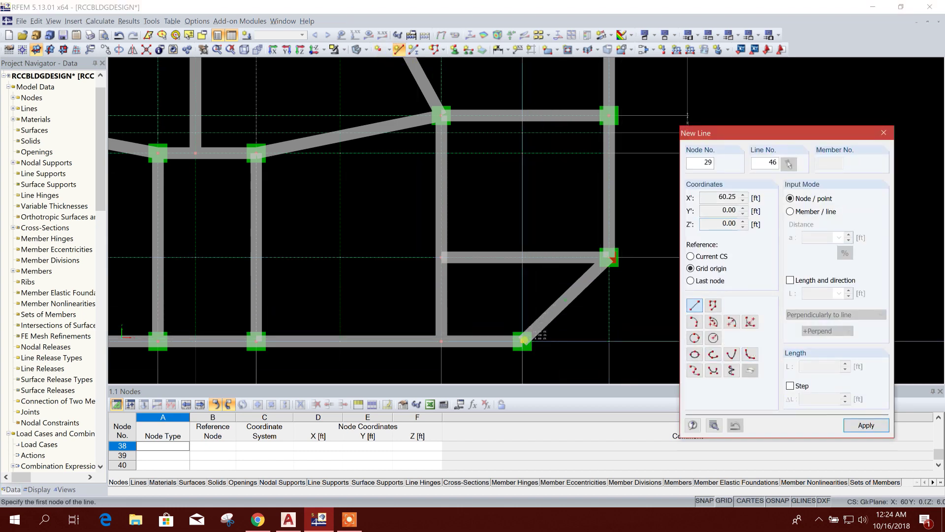
key("Escape")
left_click(413, 49)
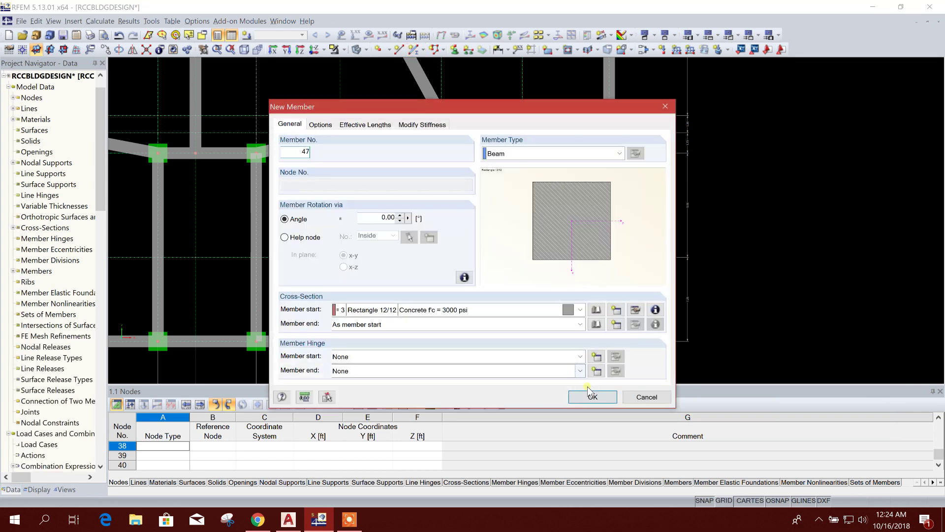
left_click(595, 394)
left_click(523, 341)
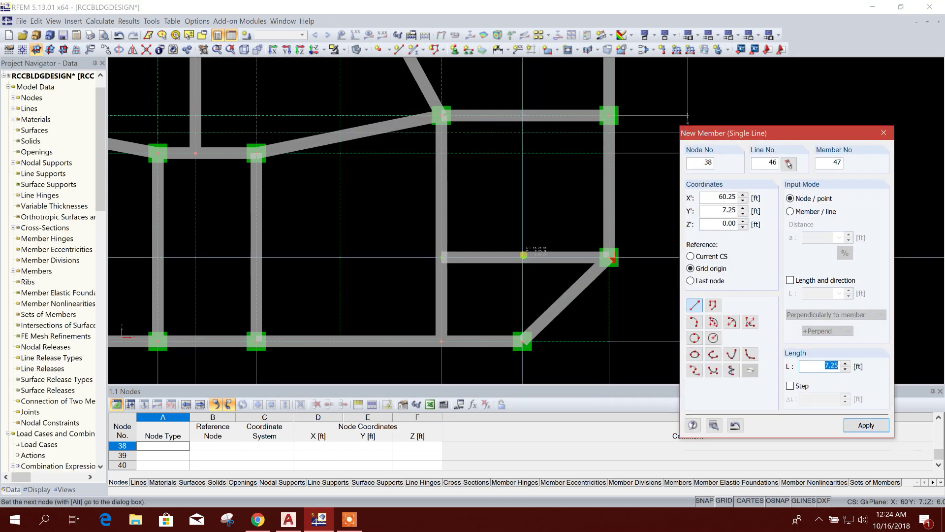
left_click(524, 255)
key("Escape")
scroll(578, 241, "down", 2)
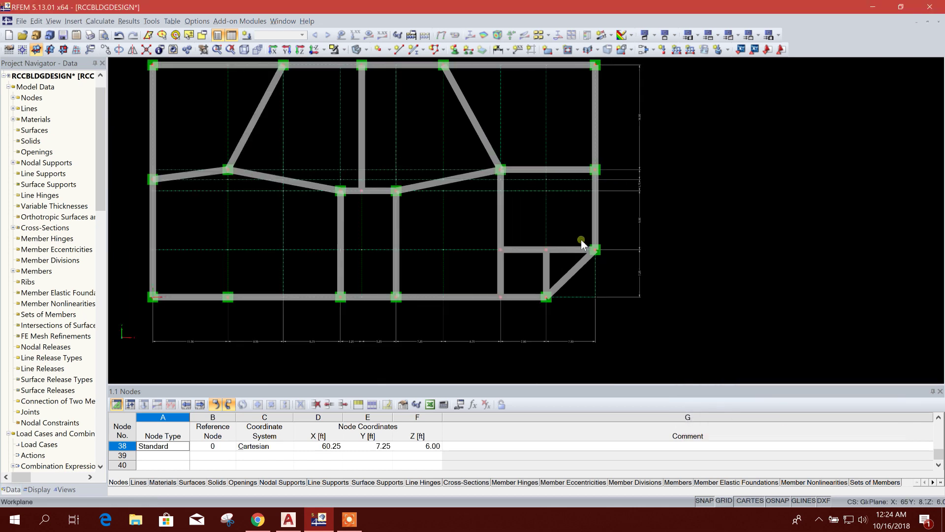
Select all columns under the grade beams and make one copy displaced 6 ft in Z, taking the displacement from a column's bottom and top nodes.
left_click(244, 49)
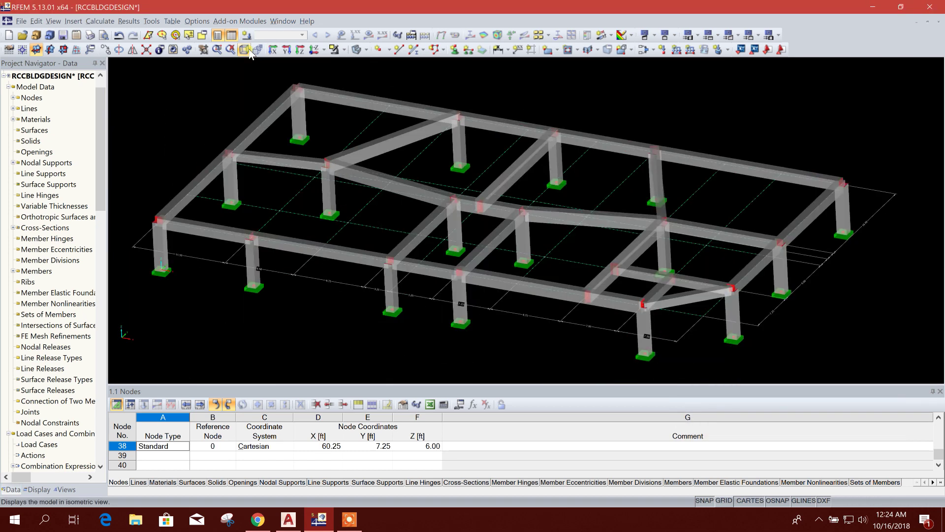
scroll(654, 302, "up", 3)
scroll(590, 187, "down", 5)
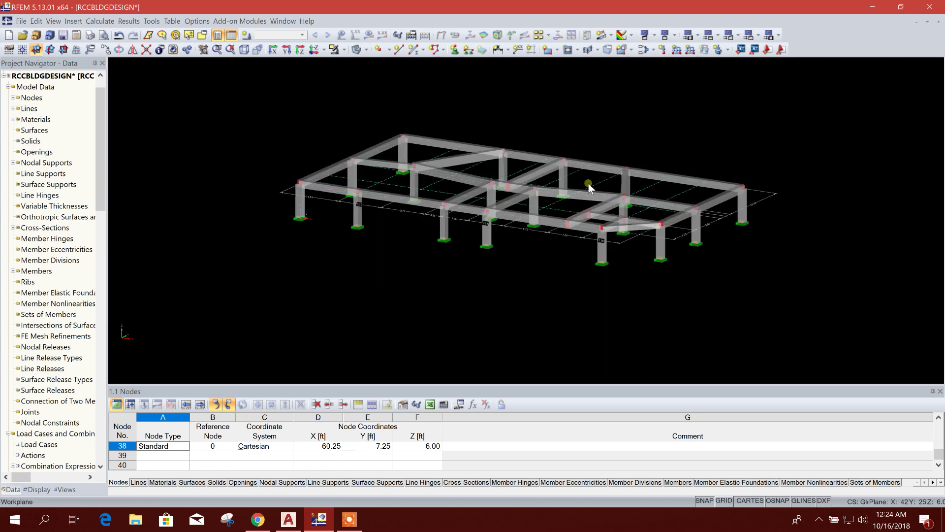
middle_click_drag(650, 285, 581, 291, "ctrl")
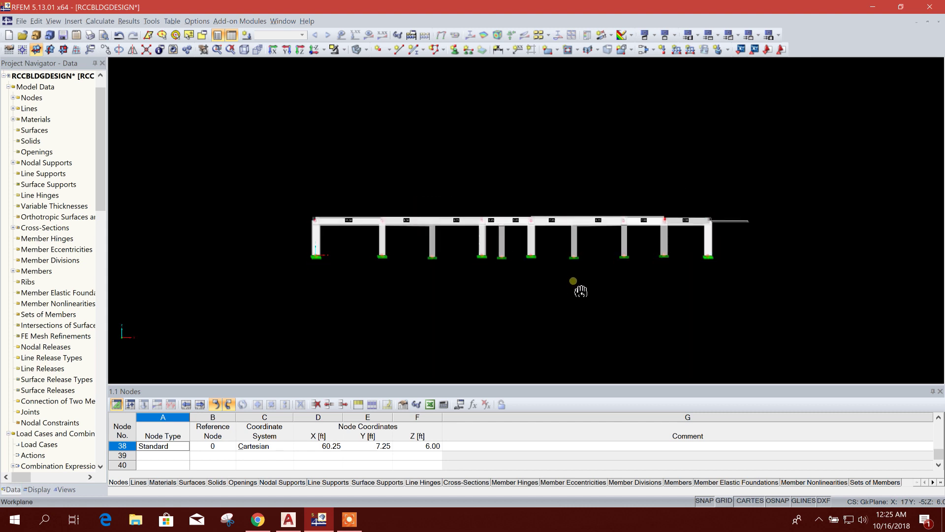
left_click_drag(734, 242, 295, 240)
middle_click_drag(386, 309, 443, 342, "ctrl")
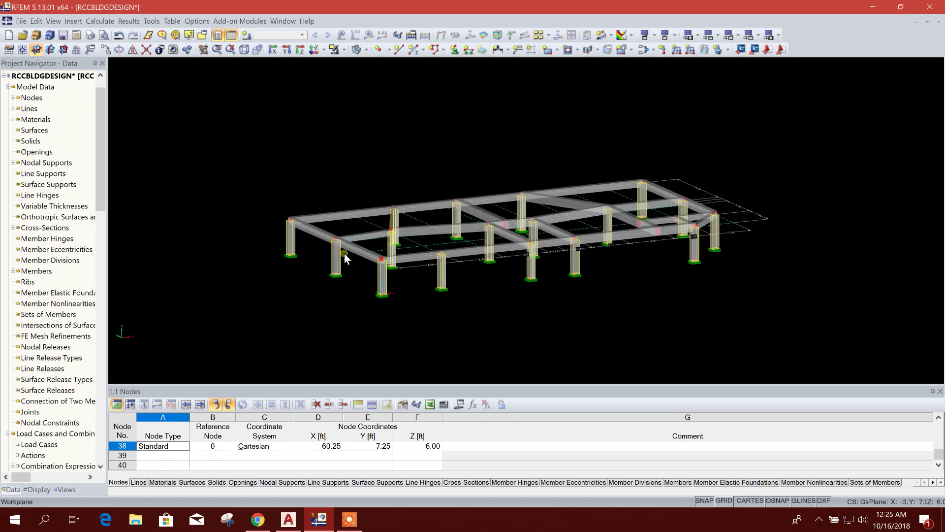
left_click(89, 49)
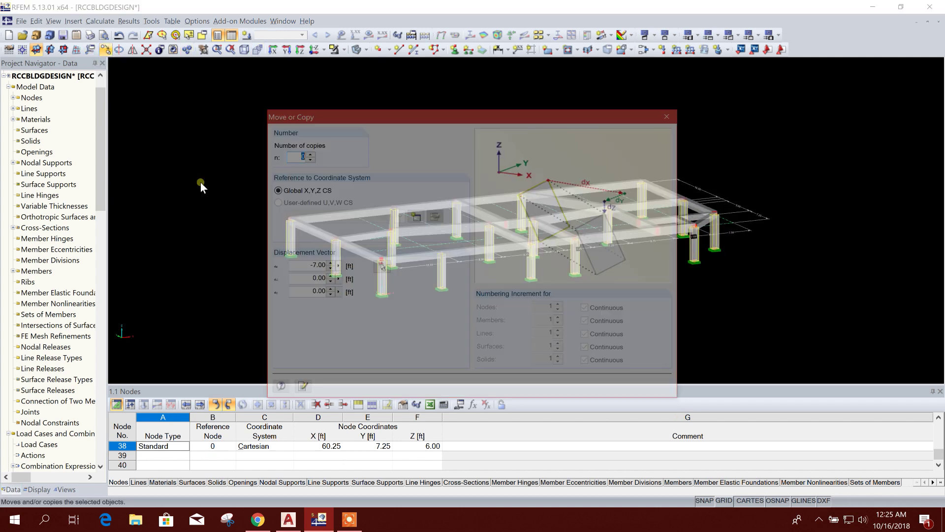
left_click_drag(403, 118, 458, 120)
type("1")
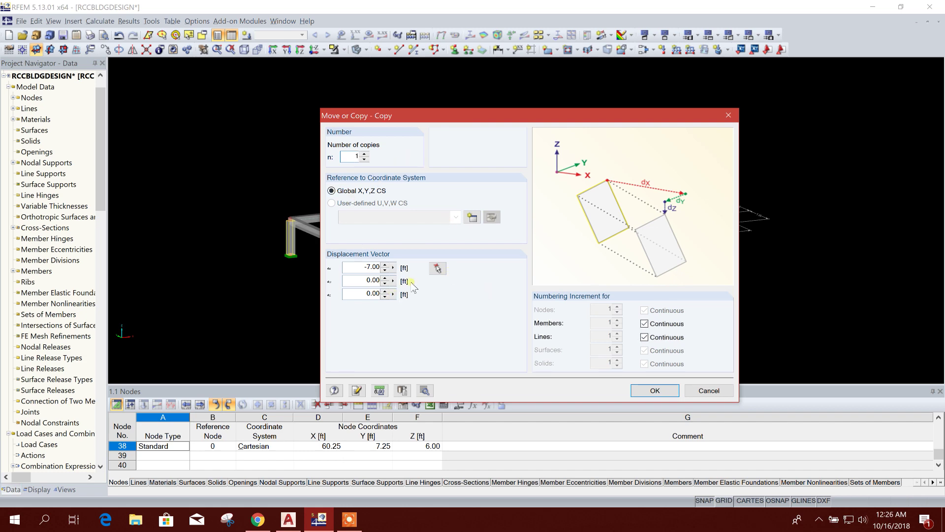
left_click(437, 269)
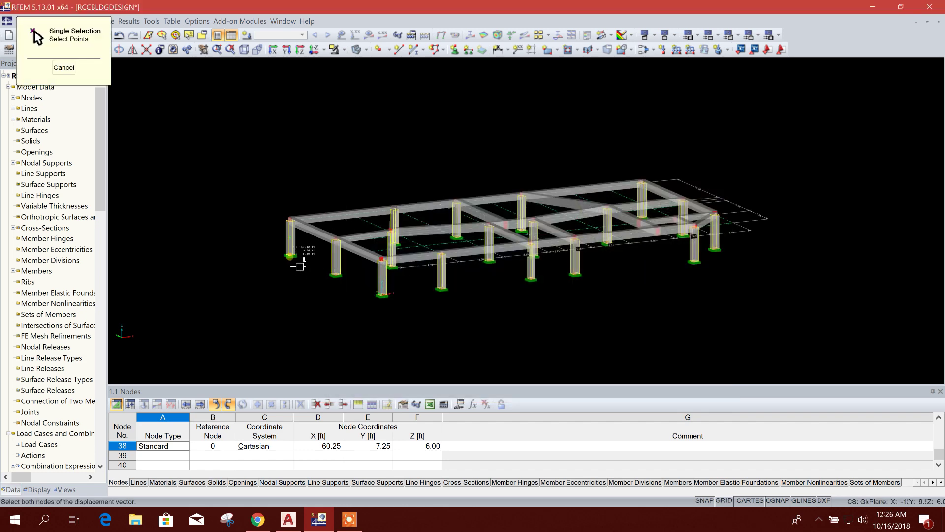
scroll(288, 272, "up", 5)
left_click(330, 245)
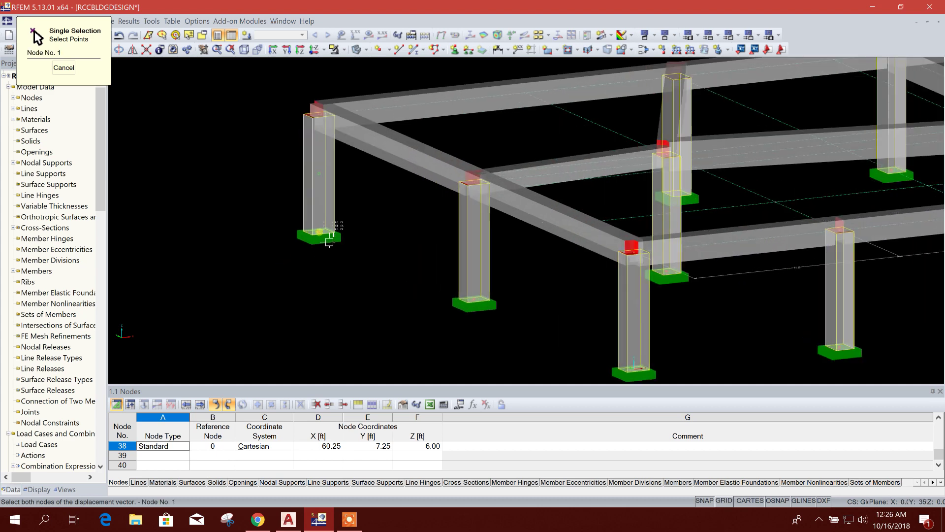
left_click(330, 124)
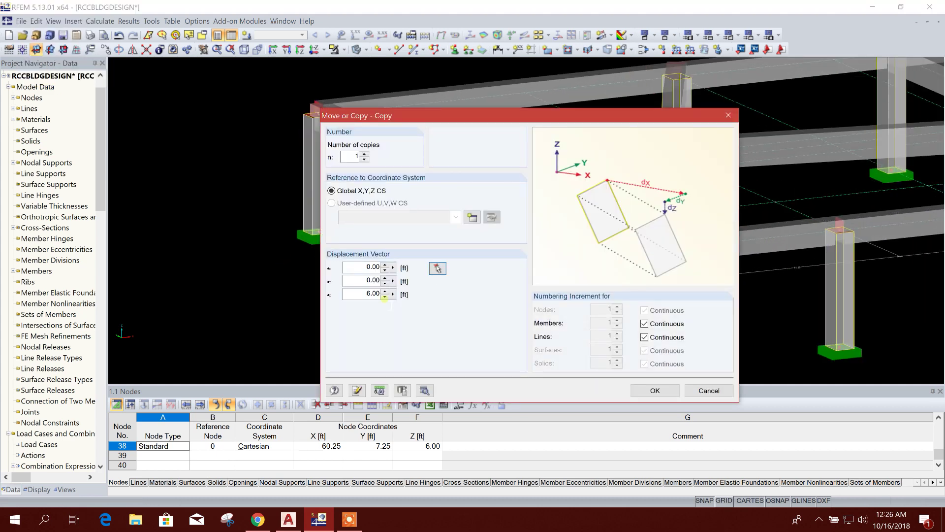
left_click(655, 390)
Select all top nodes of the upper columns and move them 5 ft upward without copying.
scroll(517, 261, "down", 6)
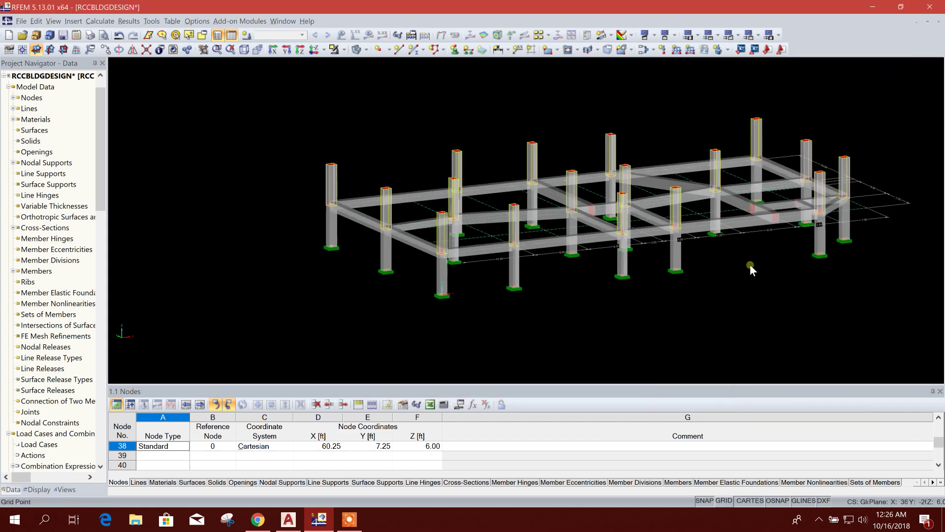
middle_click_drag(777, 322, 689, 293, "ctrl")
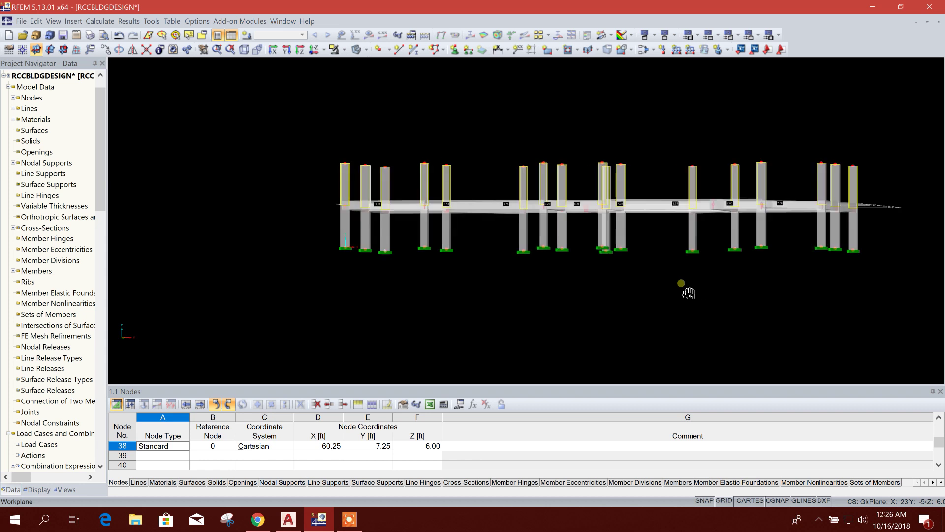
left_click_drag(315, 137, 883, 176)
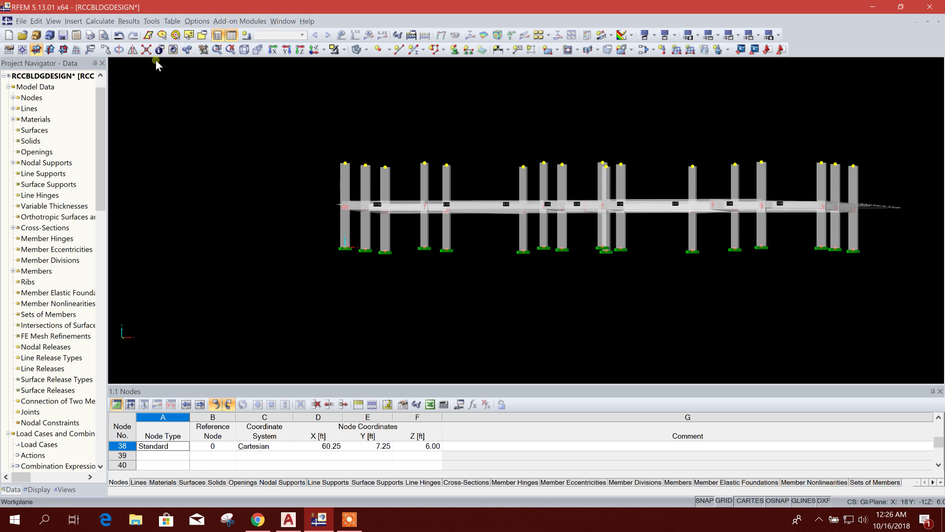
left_click(106, 49)
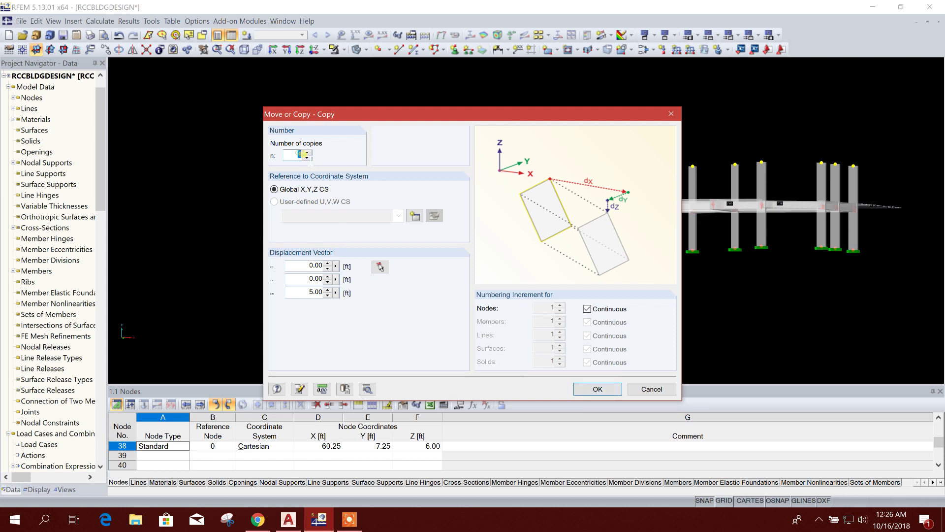
left_click(307, 158)
left_click(587, 391)
middle_click_drag(566, 354, 781, 327, "ctrl")
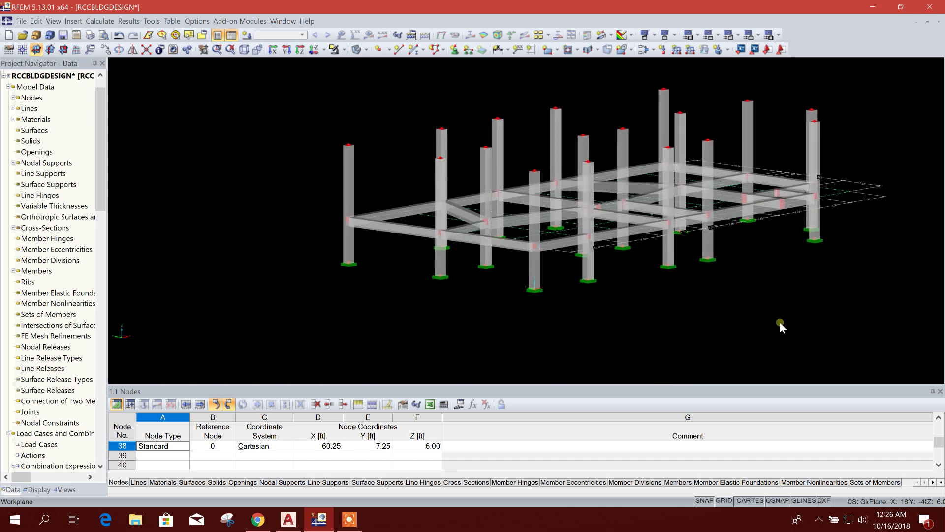
Edit line grid 1 and set the Z coordinate of its insert point to 17 ft.
middle_click_drag(725, 309, 634, 324, "ctrl")
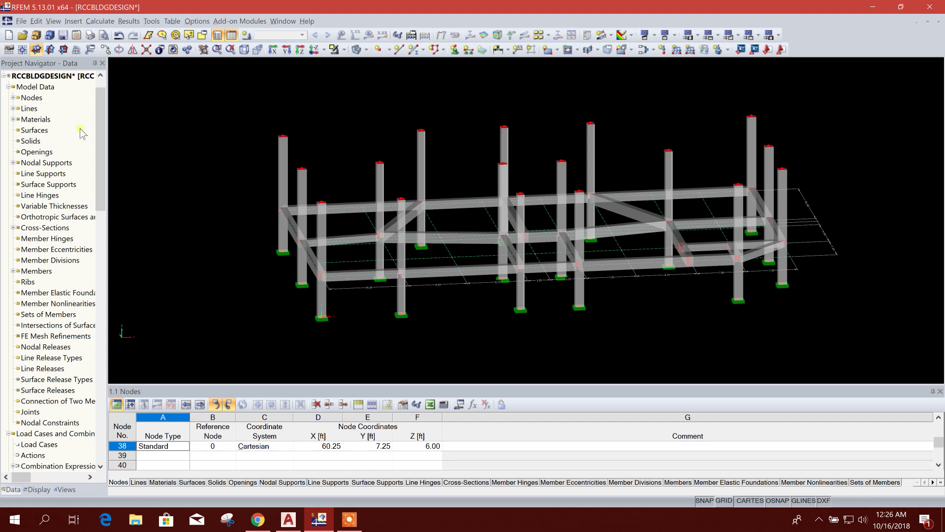
left_click(36, 22)
mouse_move(101, 362)
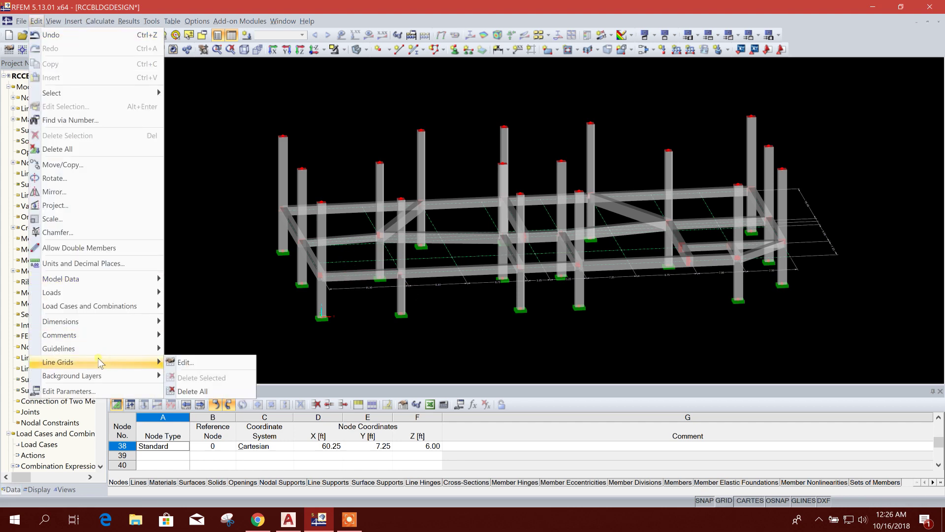
left_click(185, 362)
left_click(542, 252)
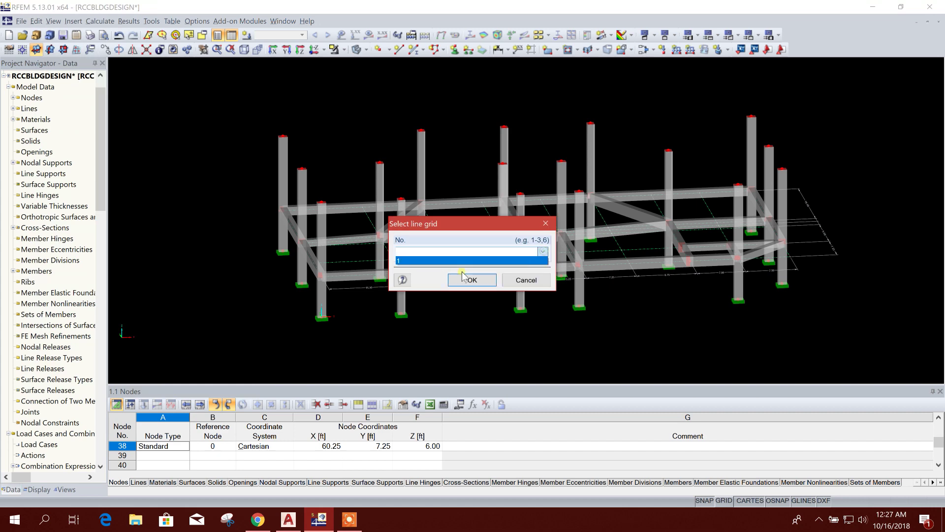
left_click(441, 261)
left_click(472, 279)
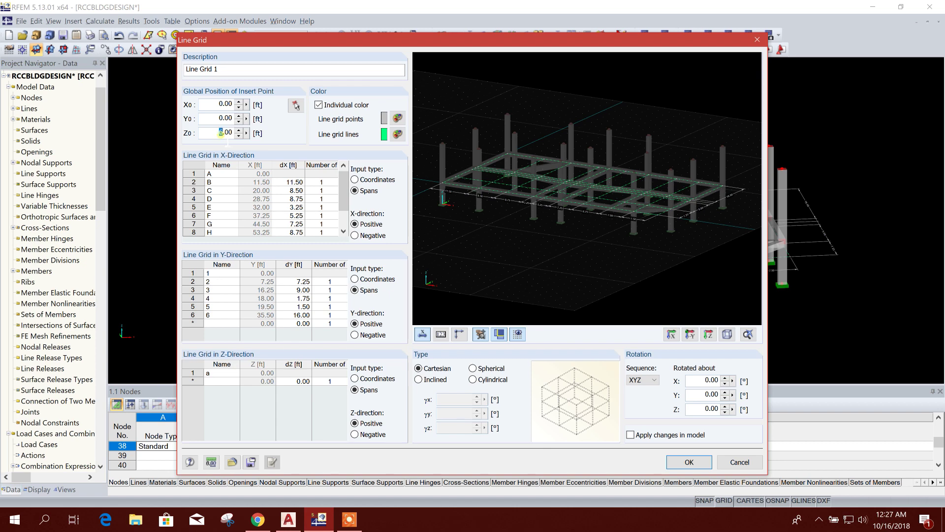
type("17")
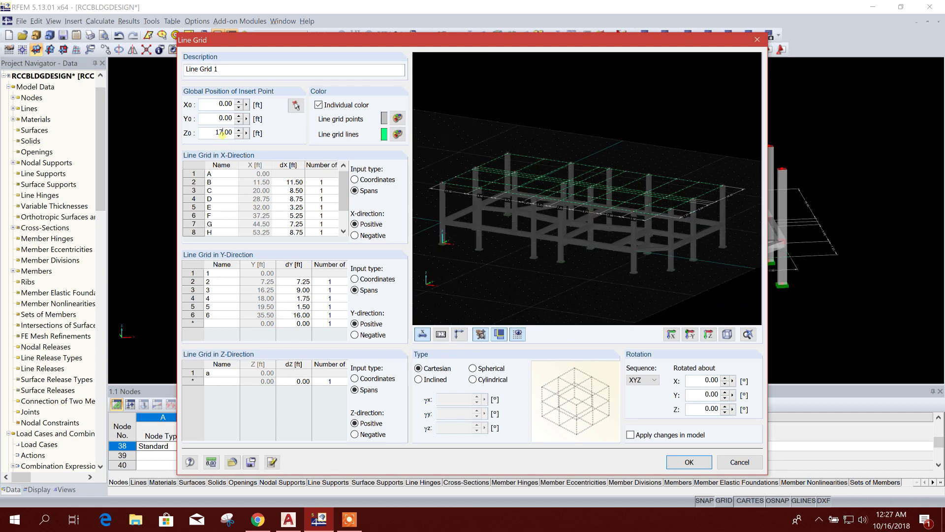
left_click(688, 462)
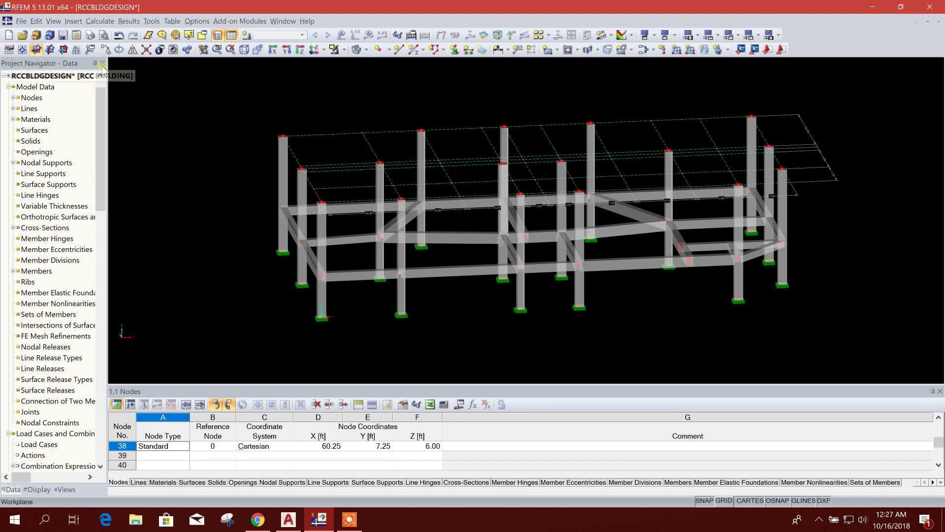
Set the work plane origin at the top of the corner column at grids A and 1, and turn on the work plane display.
left_click(22, 49)
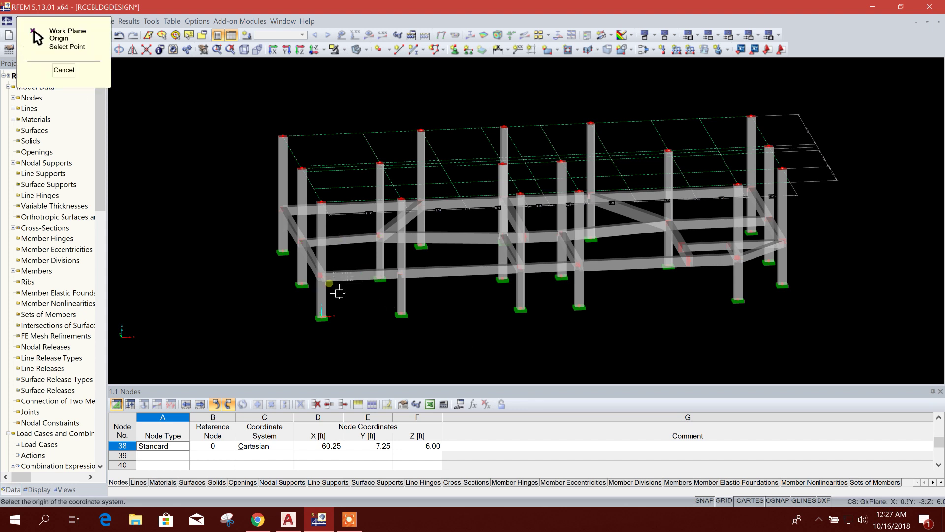
left_click(319, 199)
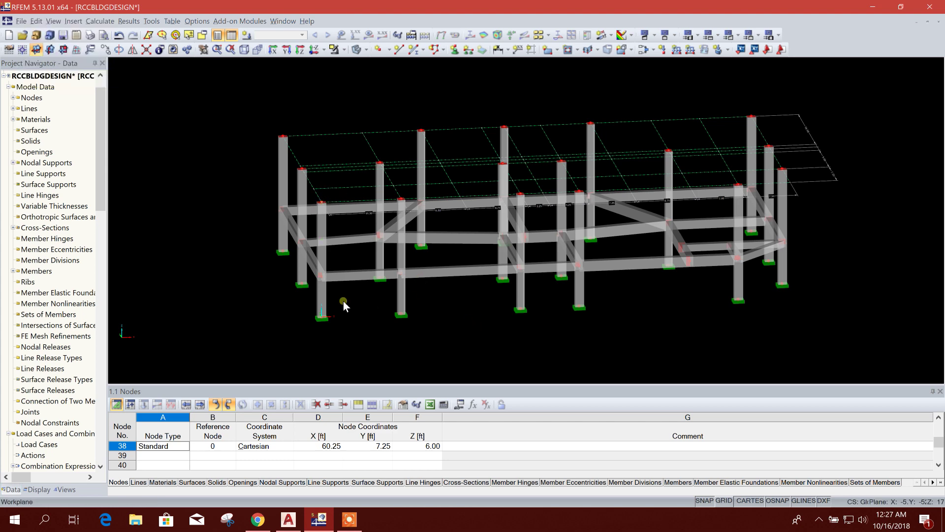
middle_click_drag(714, 329, 682, 337, "ctrl")
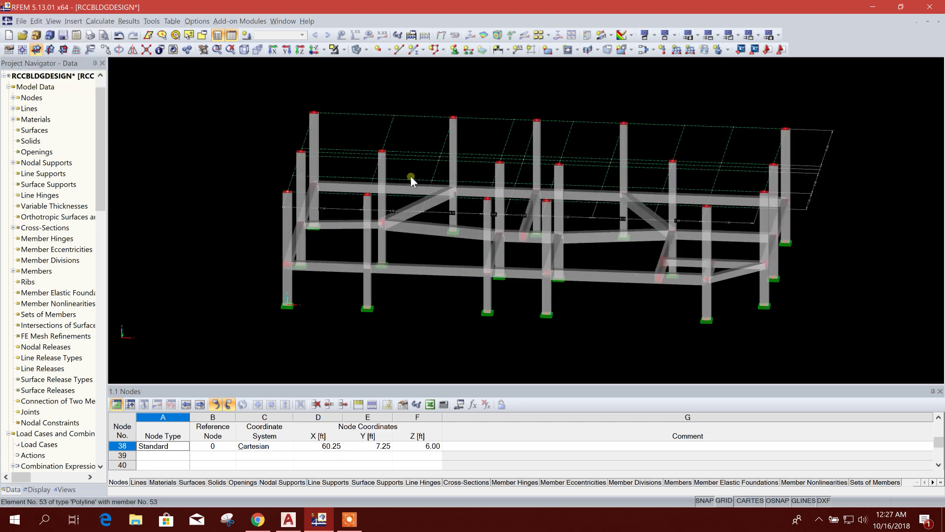
left_click(156, 21)
left_click(178, 77)
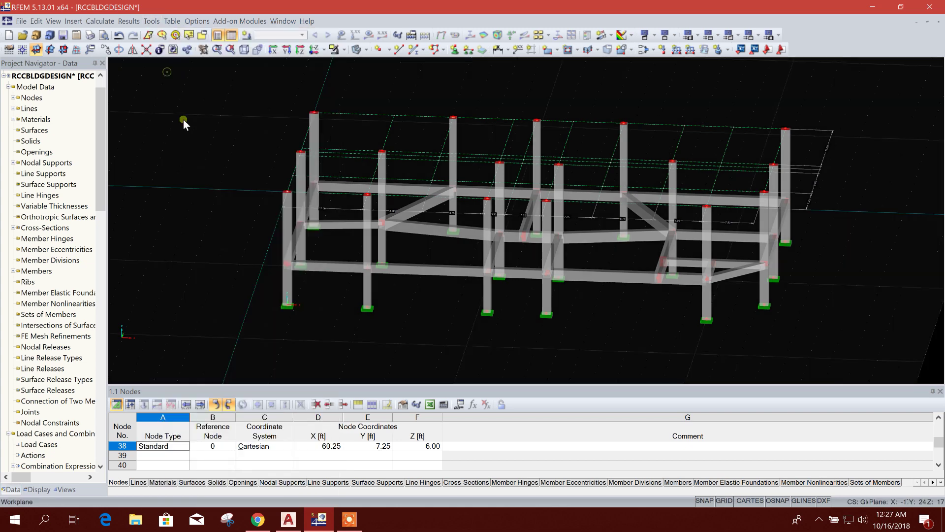
Turn off the work plane grid display.
scroll(287, 198, "up", 3)
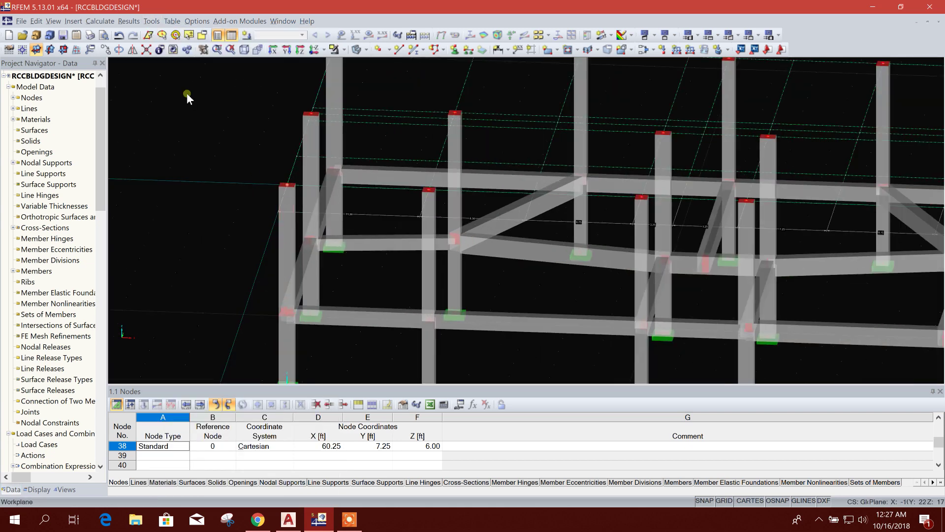
left_click(152, 20)
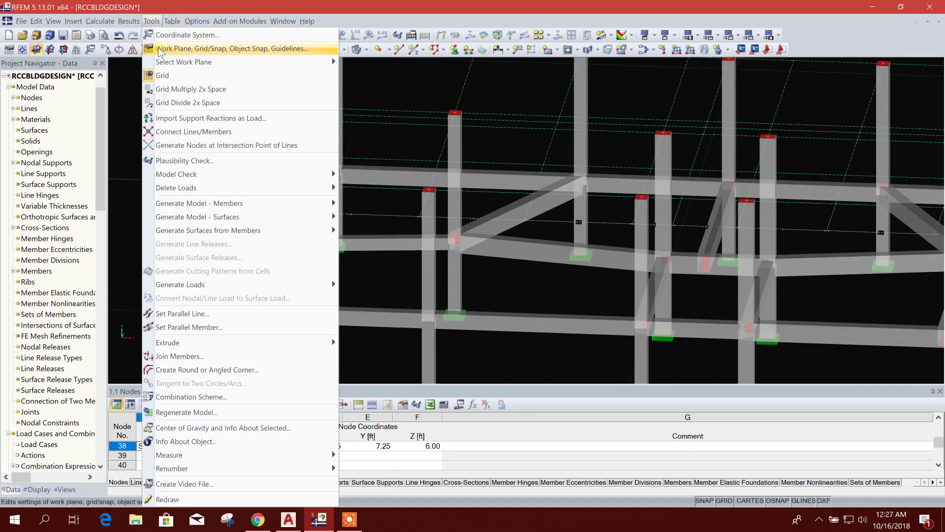
left_click(169, 76)
scroll(362, 215, "down", 6)
middle_click_drag(539, 306, 568, 307, "ctrl")
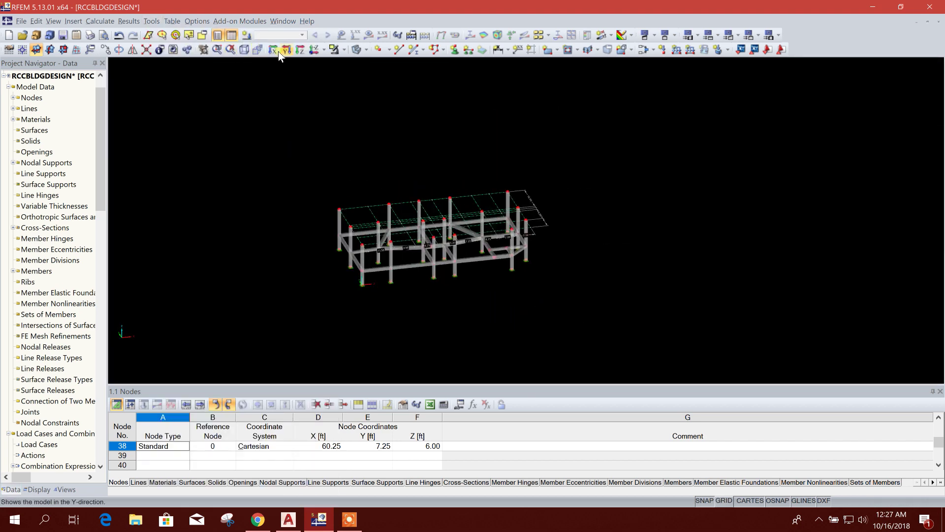
Select all grade beams with a window across their level in the front elevation and hide the selected objects.
left_click(311, 50)
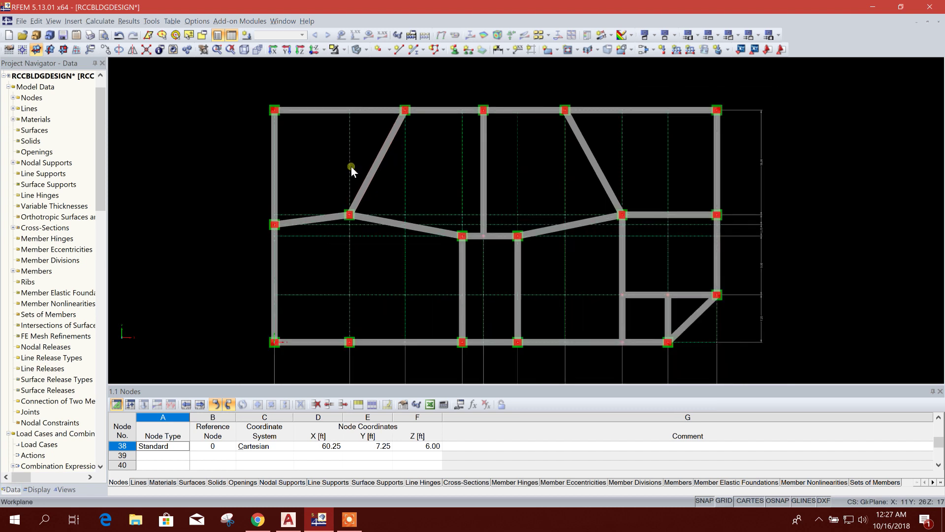
middle_click_drag(407, 199, 474, 85, "ctrl")
middle_click_drag(557, 296, 482, 235, "ctrl")
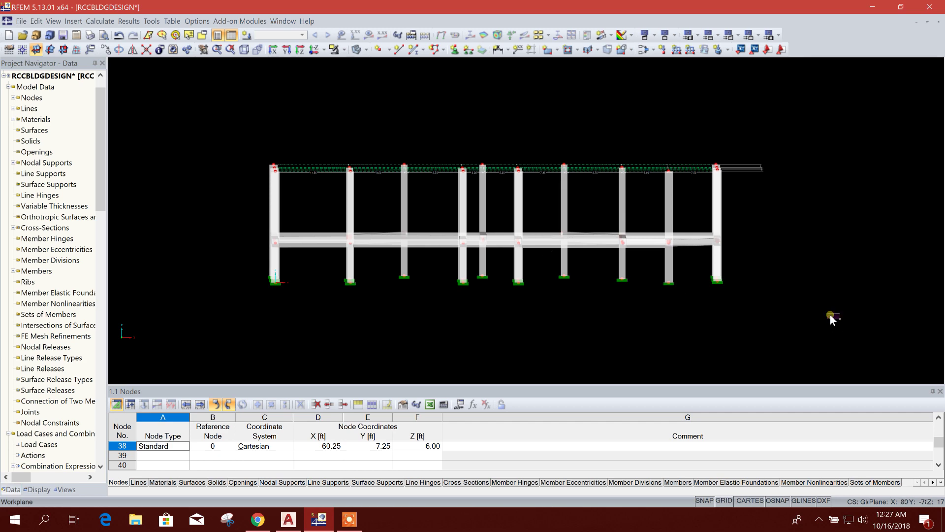
mouse_move(497, 325)
middle_mouse_down("ctrl")
mouse_move(515, 347)
mouse_move(502, 320)
middle_mouse_up("ctrl")
left_click_drag(237, 220, 771, 252)
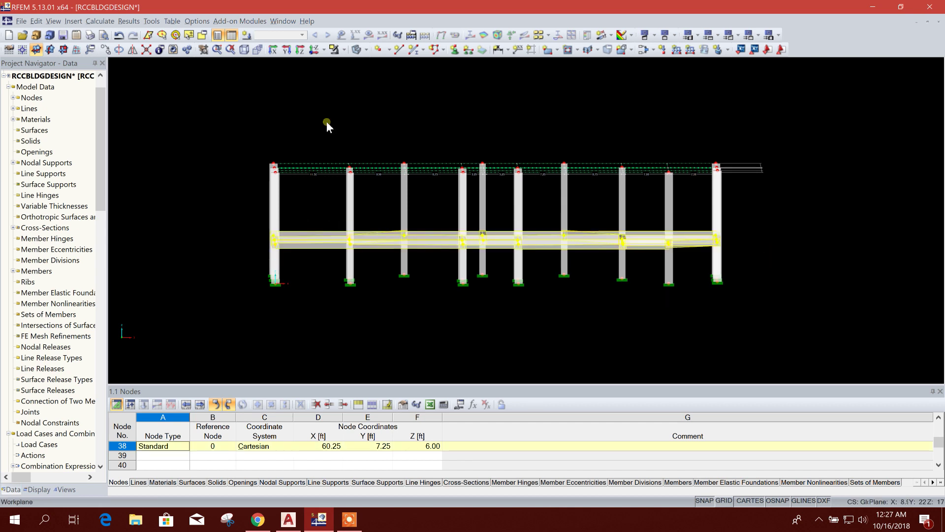
left_click(54, 20)
mouse_move(138, 246)
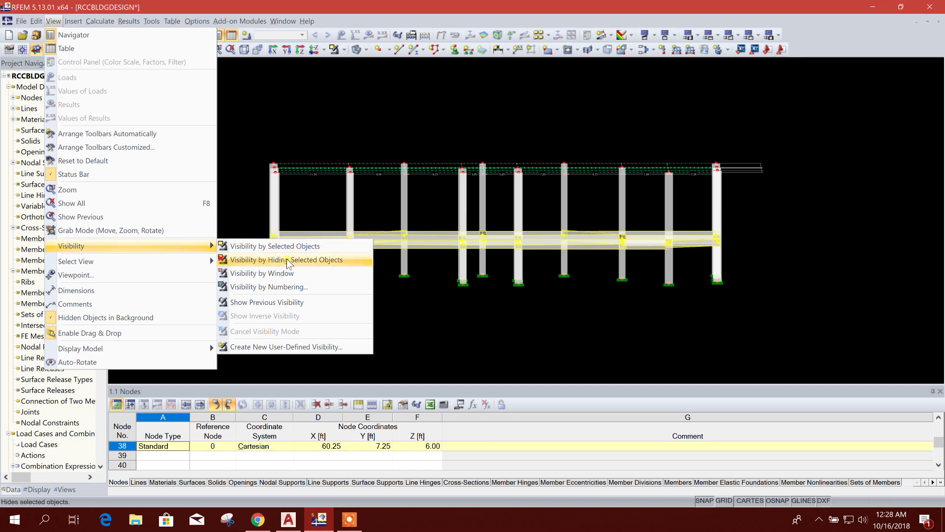
left_click(317, 261)
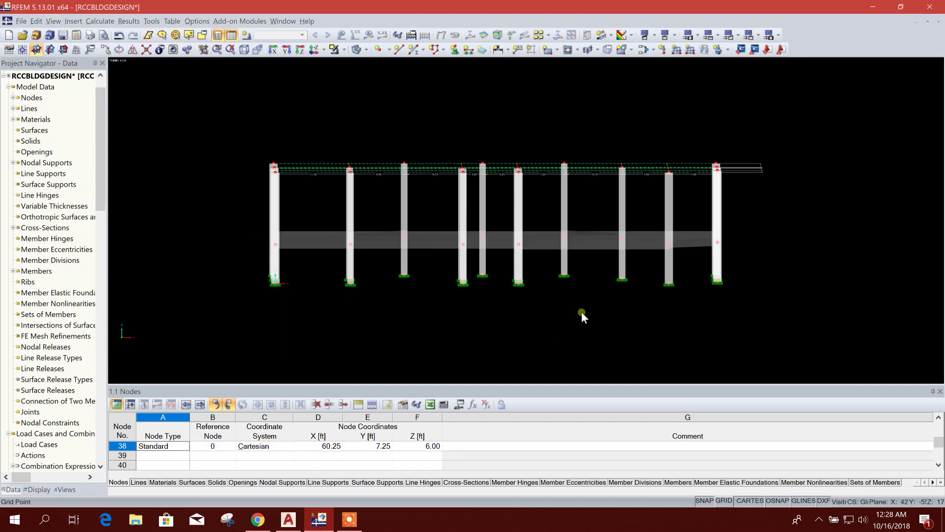
middle_click_drag(527, 321, 559, 339, "ctrl")
middle_click_drag(631, 289, 651, 338, "ctrl")
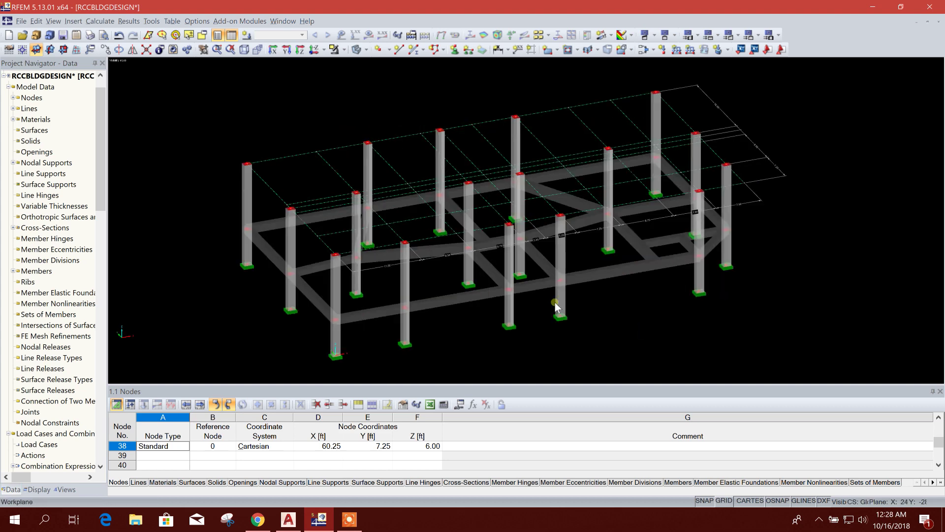
Start a new member in plan view with a 10 × 12 in rectangular cross-section of concrete f'c = 3000 psi (ACI 318-14).
left_click(315, 50)
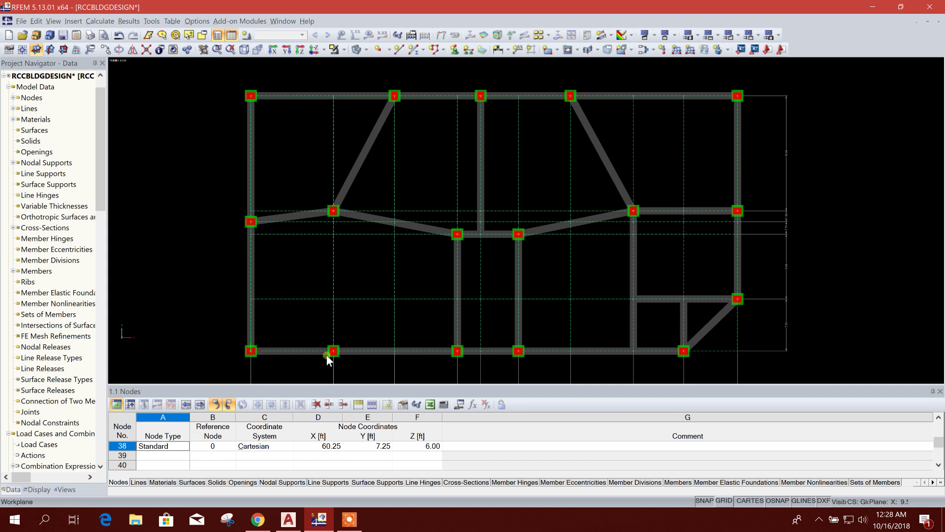
left_click(422, 54)
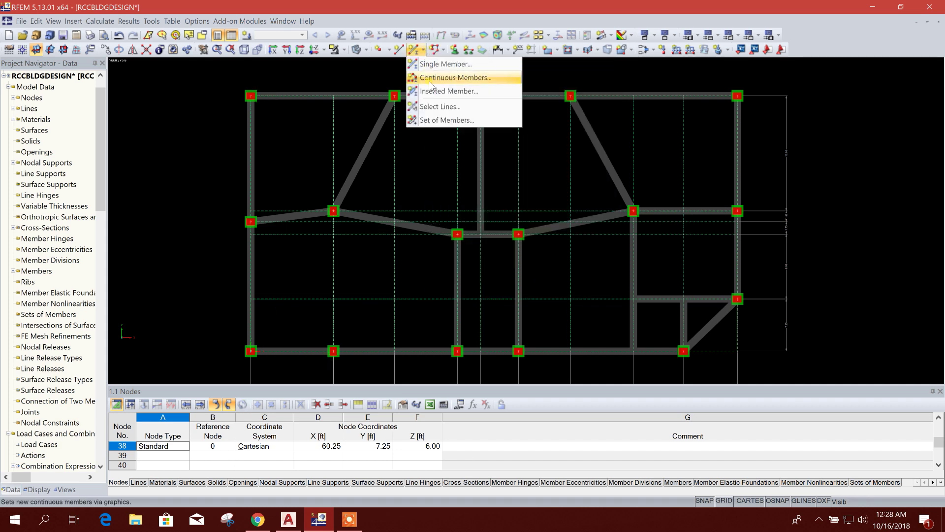
left_click(433, 77)
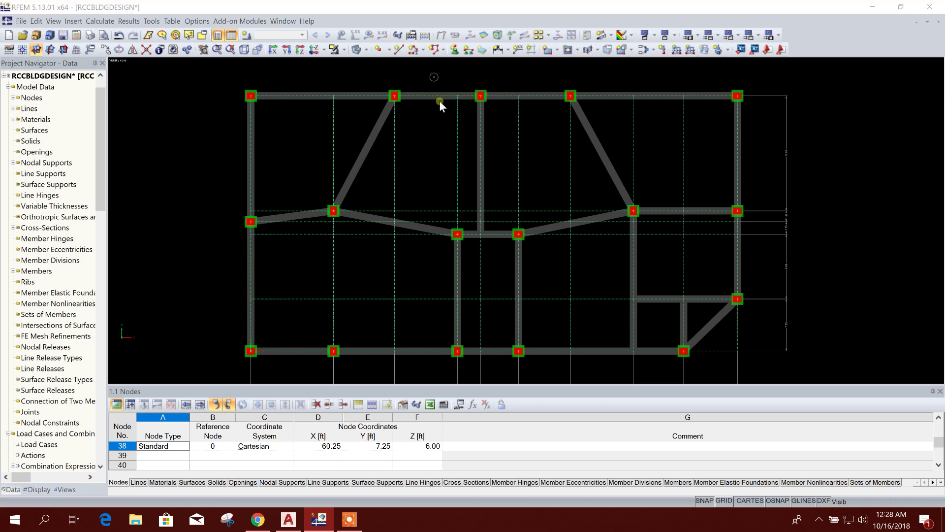
left_click(596, 309)
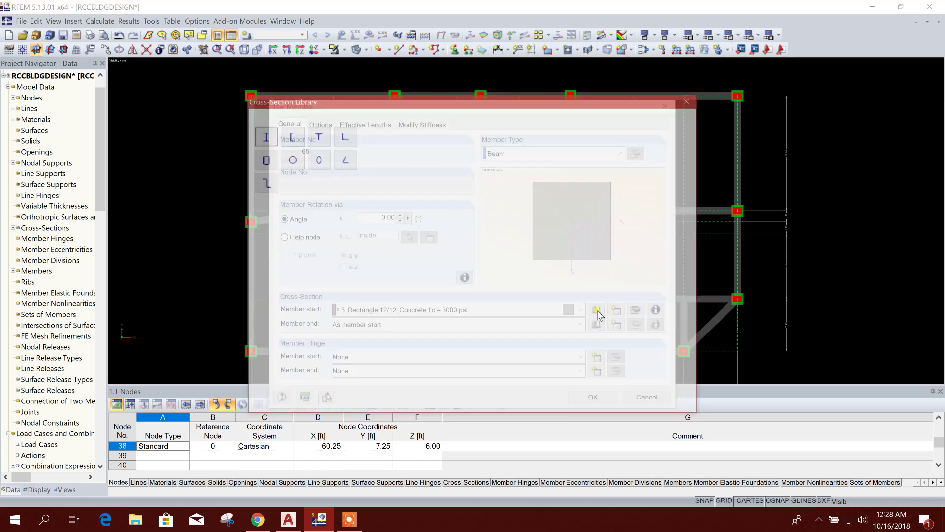
left_click(490, 139)
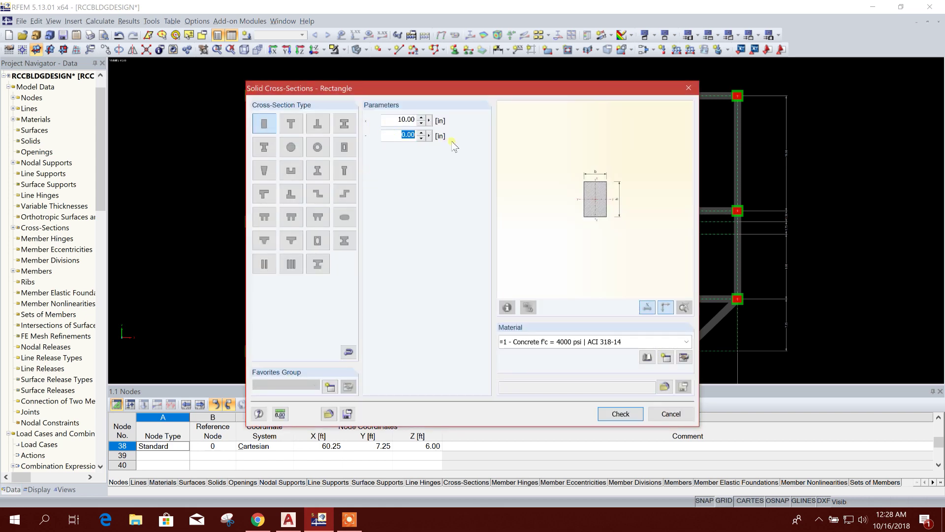
type("12")
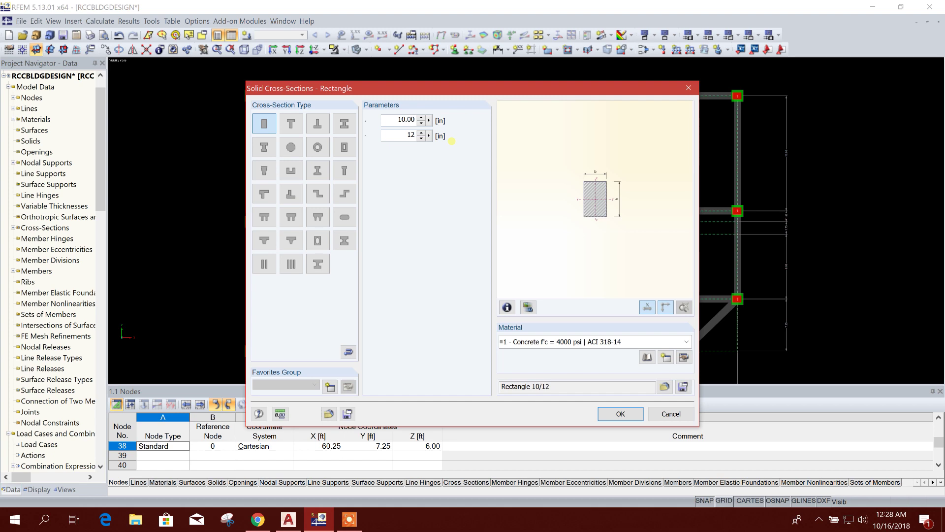
left_click(686, 341)
left_click(683, 343)
left_click(647, 358)
left_click(433, 48)
left_click(608, 517)
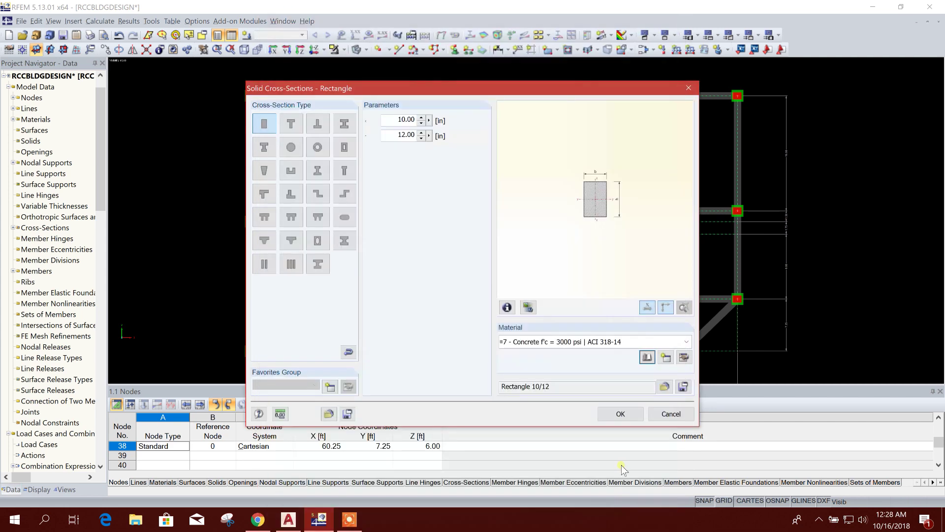
left_click(619, 412)
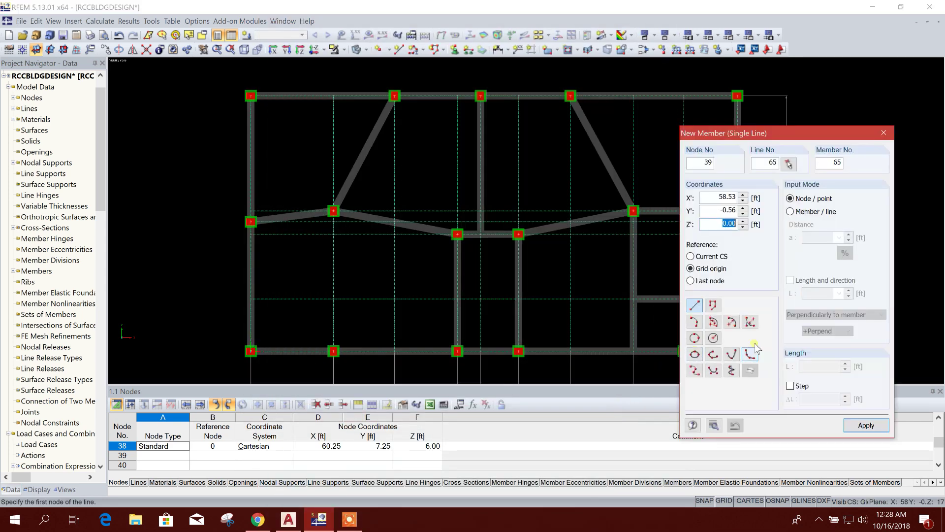
Draw an arc member from the column at X 60.25, Y 0 through about X 65.77, Y 2.43 to the column at X 67.75, Y 7.25 ft.
scroll(455, 353, "up", 5)
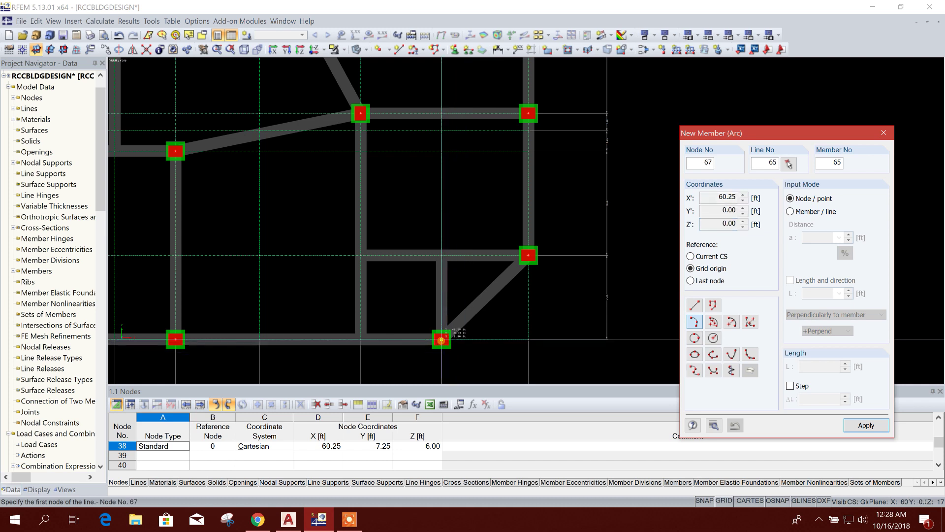
left_click(441, 340)
scroll(504, 334, "up", 1)
scroll(508, 335, "up", 1)
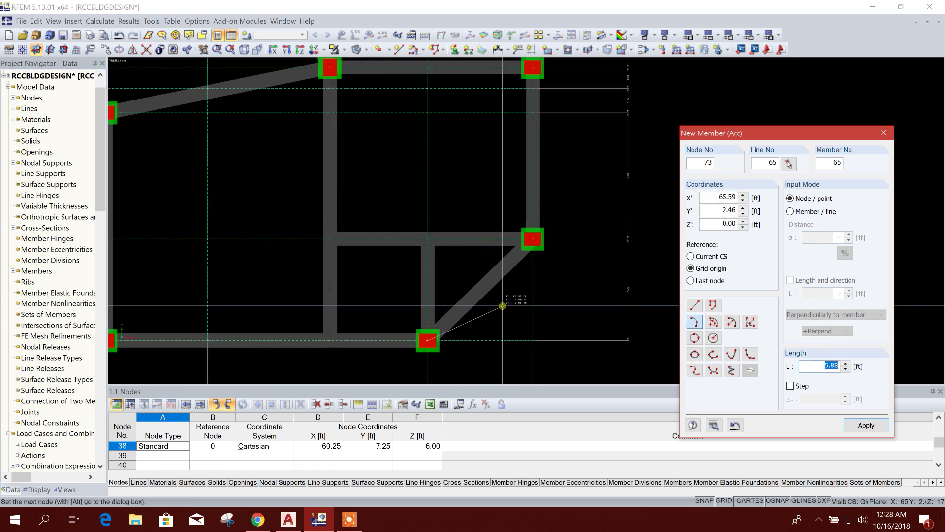
left_click(505, 307)
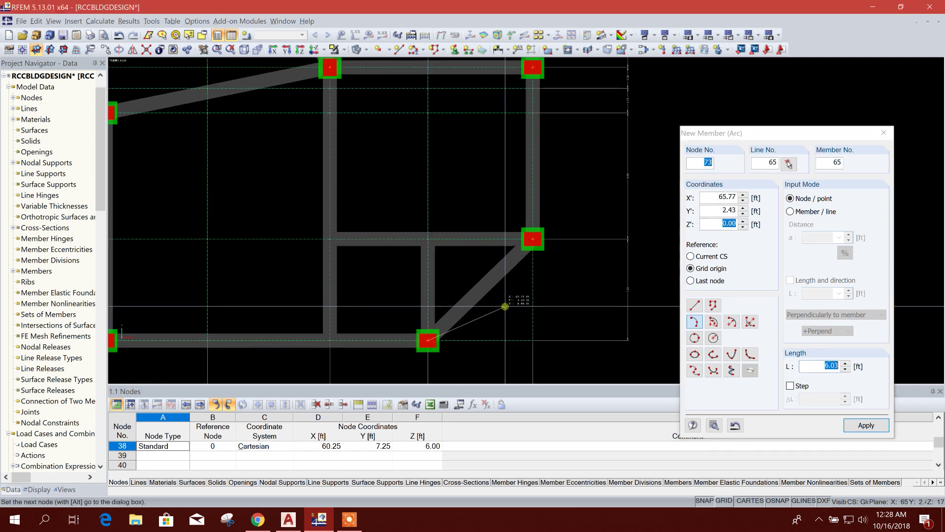
left_click(532, 239)
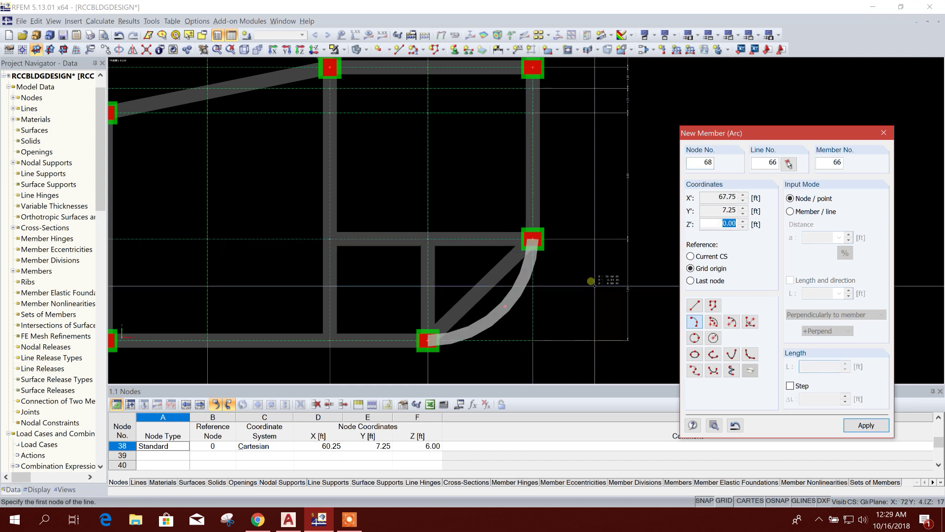
key("Escape")
scroll(487, 321, "down", 1)
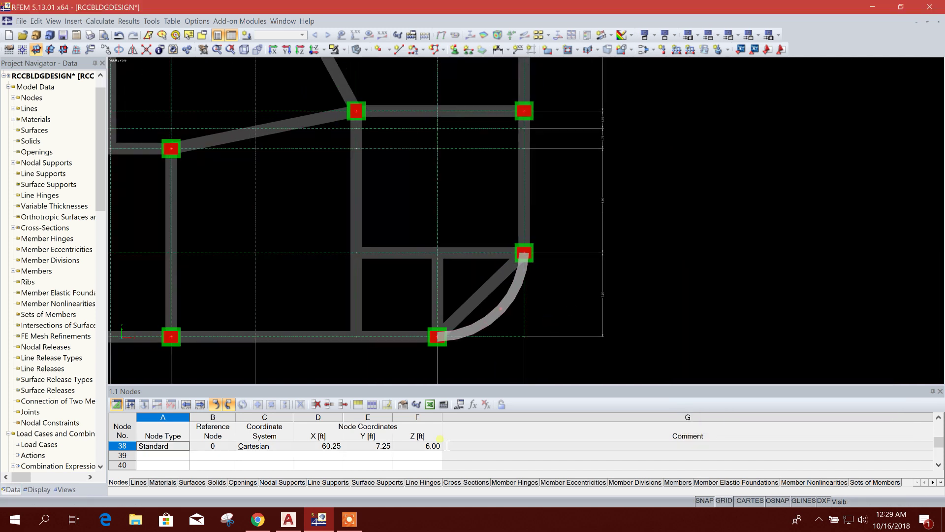
Compare the corner arc with curved beam B1 in the AutoCAD layout and move its middle node in RFEM to X 65.23, Y 2.73 ft.
left_click(293, 518)
scroll(686, 369, "down", 2)
middle_click_drag(694, 349, 598, 368)
scroll(597, 368, "up", 4)
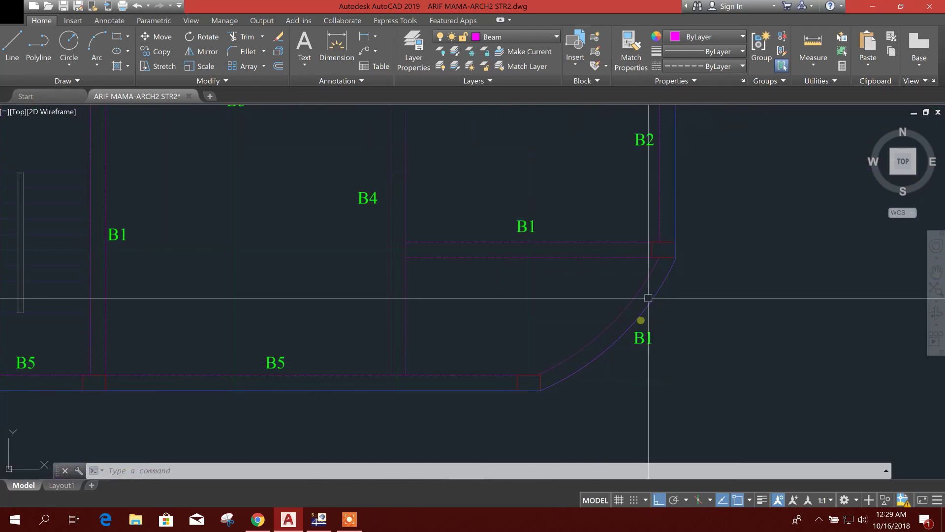
left_click(319, 519)
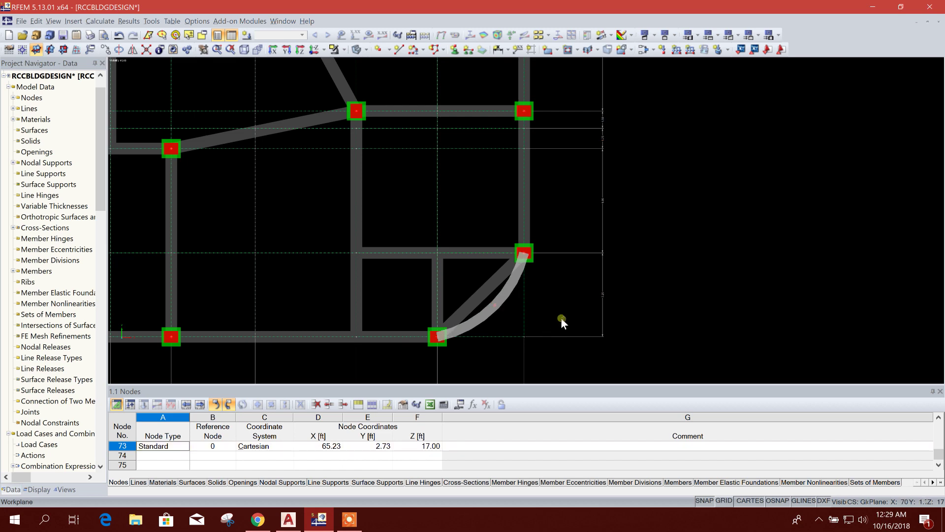
Examine the corner arc, consult the 1st to 3rd floor beam layout plan in AutoCAD, and return to RFEM.
scroll(544, 309, "up", 3)
middle_click_drag(544, 309, 621, 318)
scroll(621, 318, "down", 6)
scroll(618, 318, "down", 1)
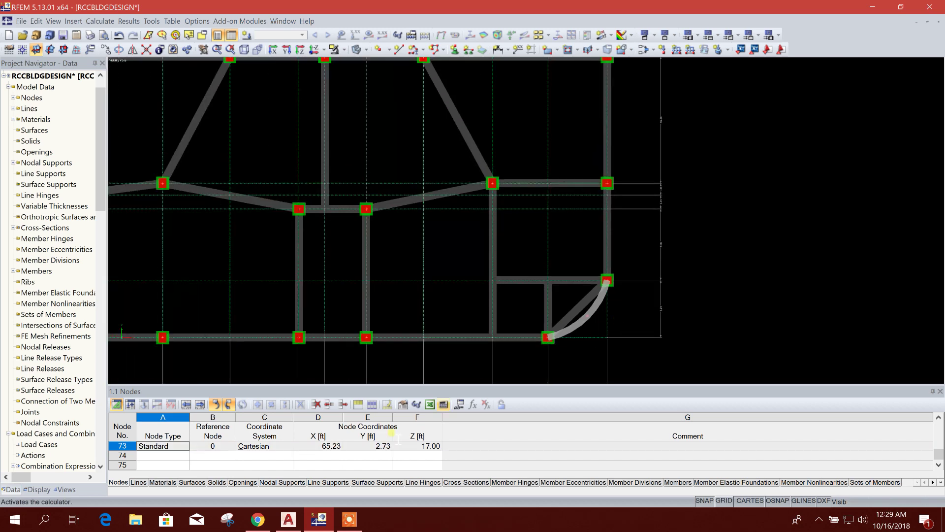
middle_click_drag(444, 261, 532, 275)
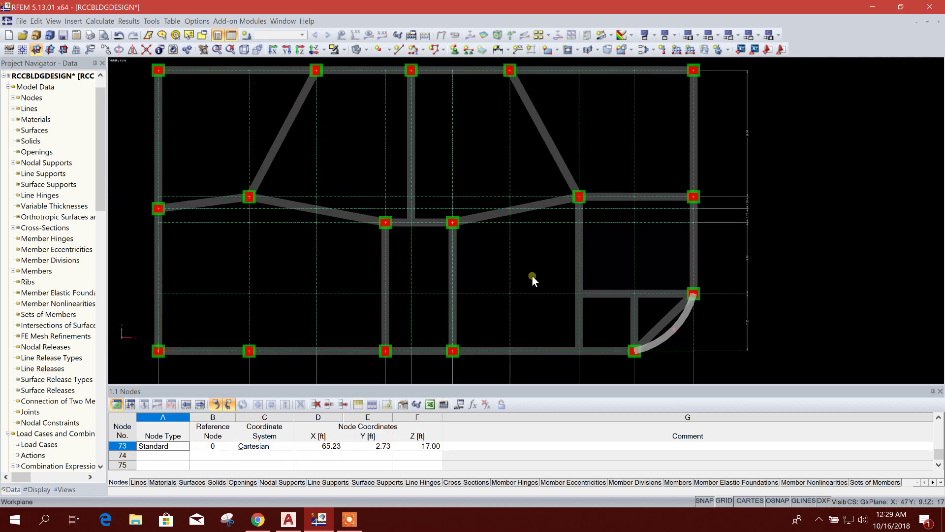
scroll(517, 283, "down", 1)
left_click(301, 514)
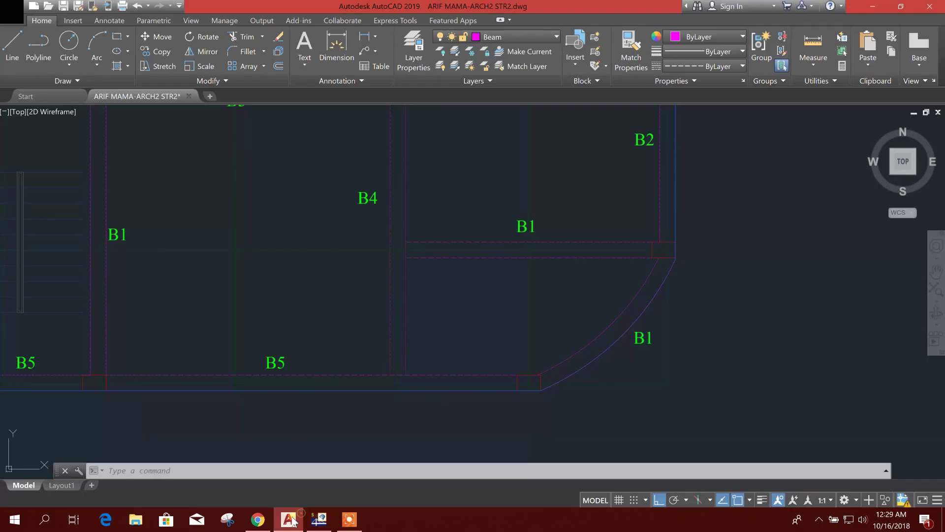
scroll(424, 384, "down", 3)
scroll(338, 324, "up", 3)
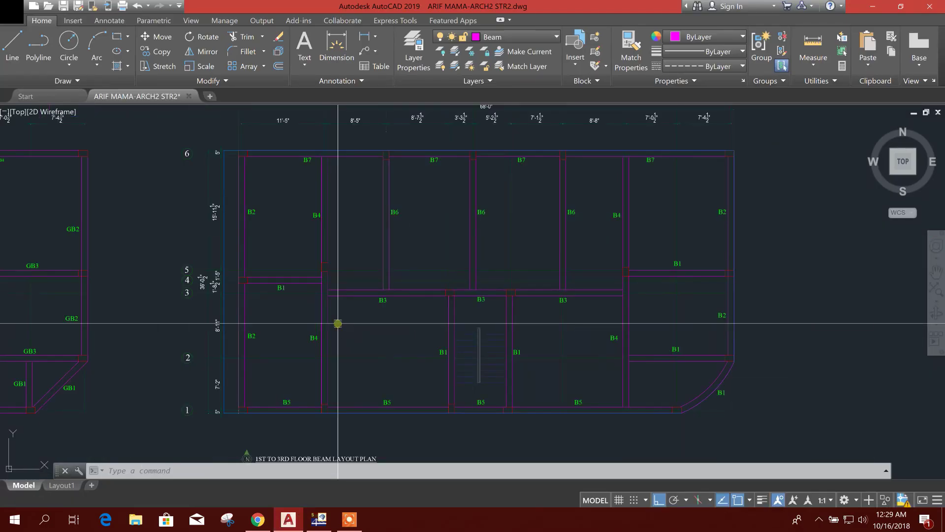
middle_click_drag(338, 324, 326, 323)
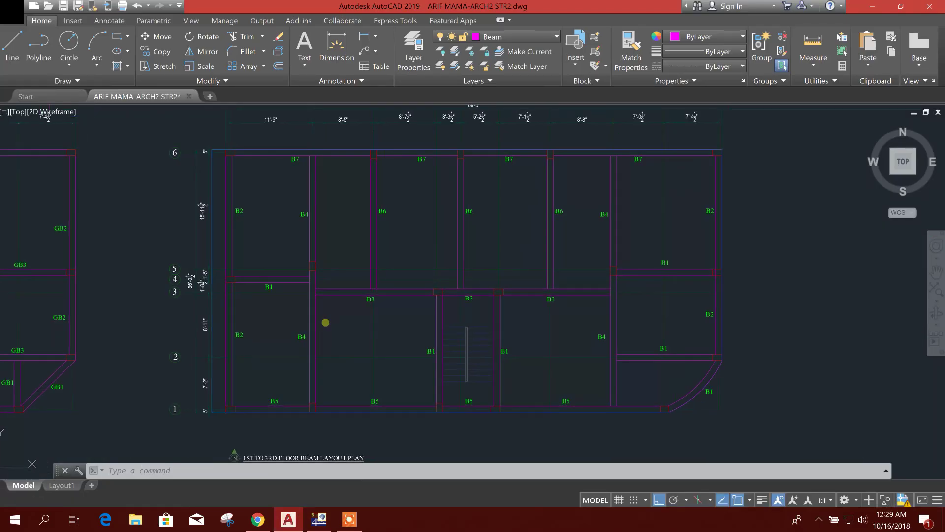
mouse_move(319, 523)
left_click(319, 521)
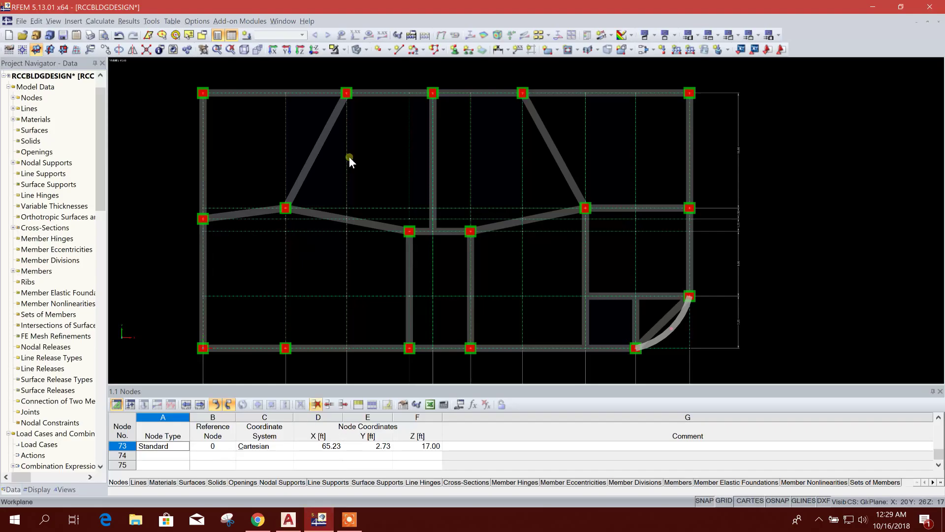
Start another new member with a 10 × 15 in rectangular concrete cross-section, ready to place its first node.
left_click(416, 52)
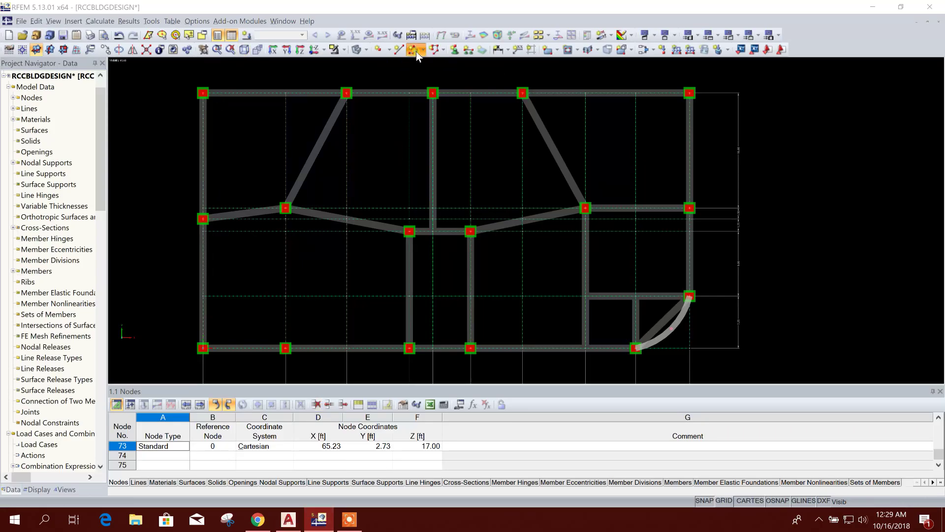
left_click(596, 309)
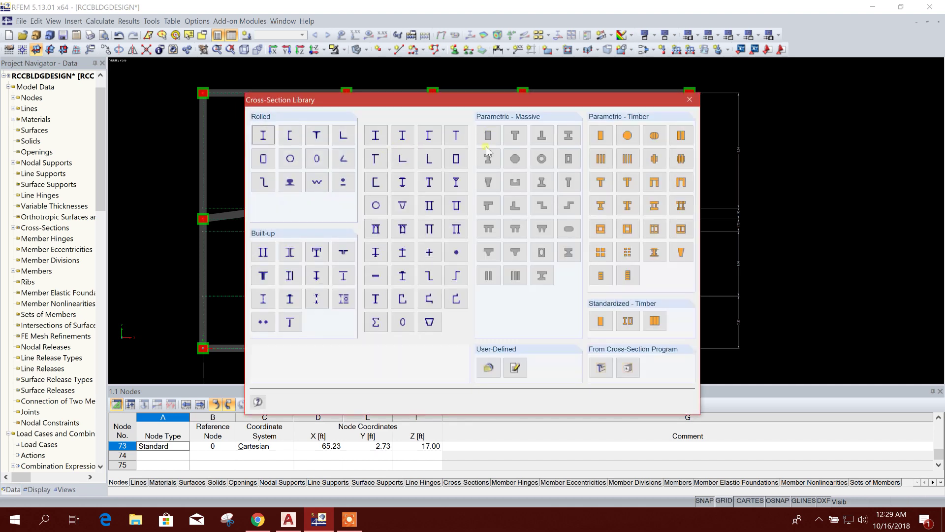
left_click(489, 135)
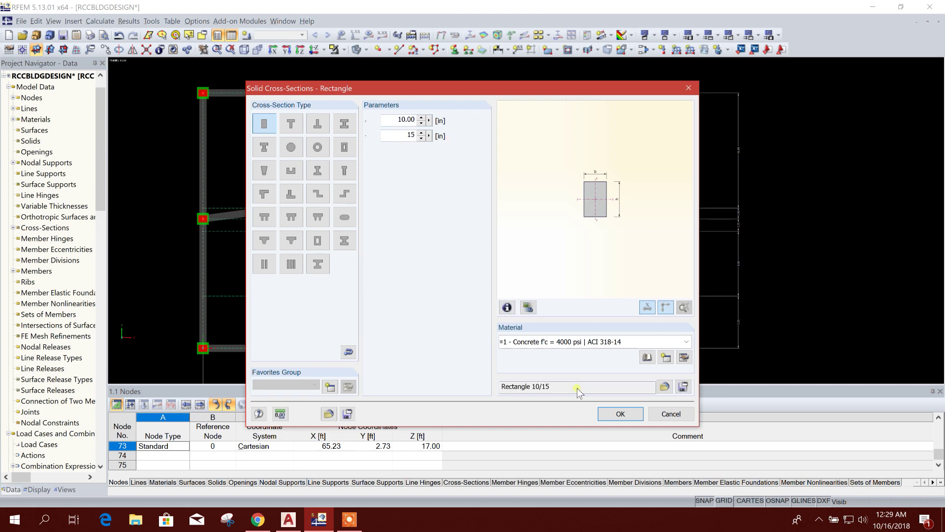
left_click(611, 414)
left_click(593, 398)
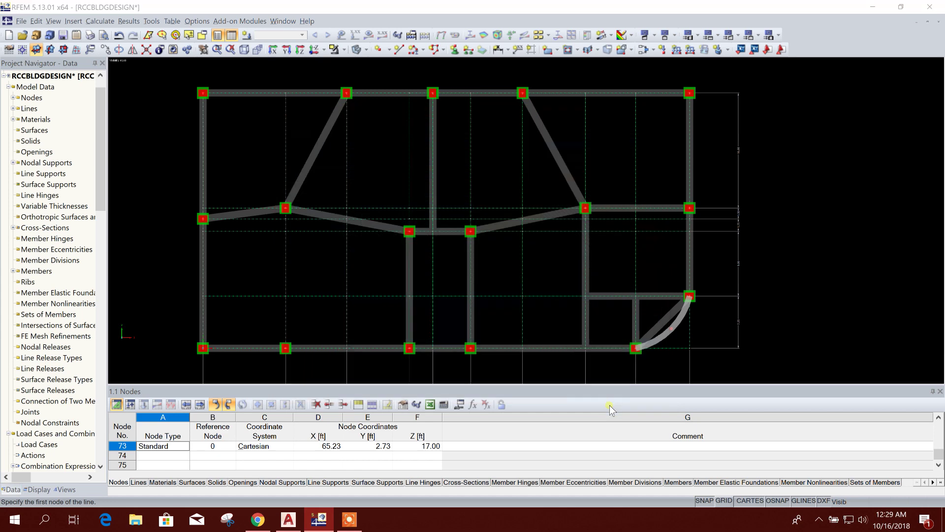
middle_click_drag(528, 307, 476, 246)
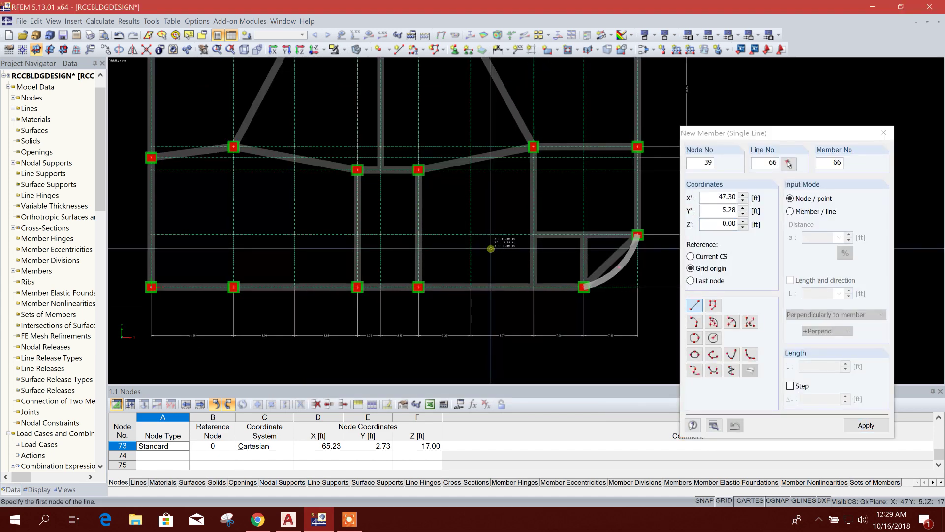
Draw 10 × 15 in beams along the Y 0 edge, column to column, from X 0 to X 37.25 ft.
left_click(152, 287)
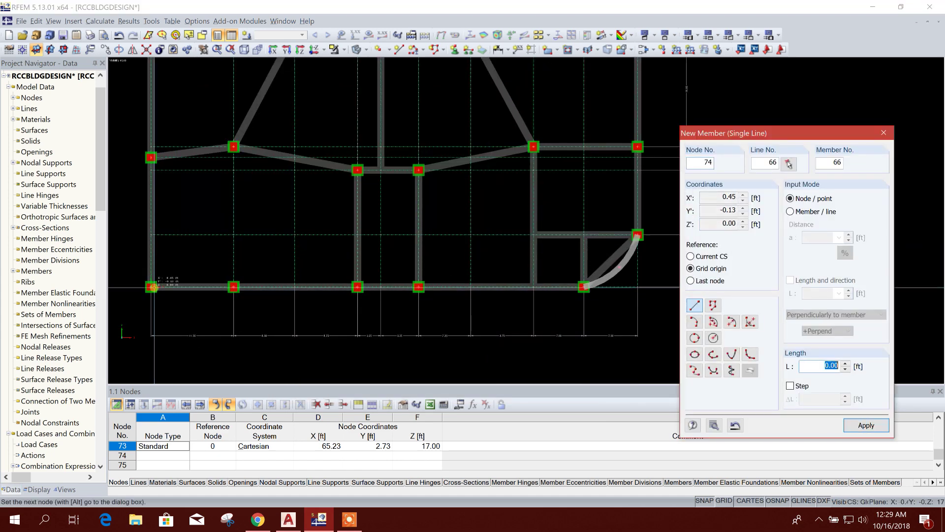
right_click(198, 312)
left_click(150, 287)
left_click(233, 287)
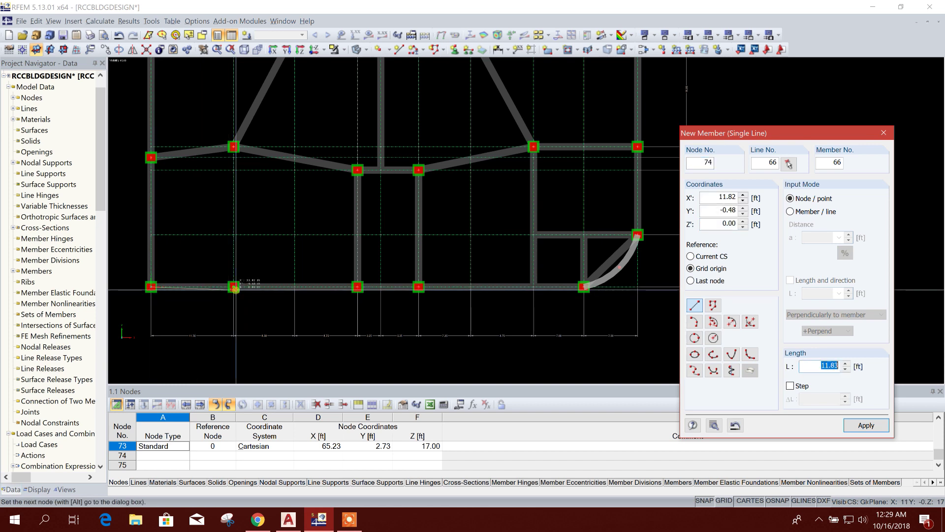
left_click(357, 286)
left_click(419, 286)
left_click(419, 287)
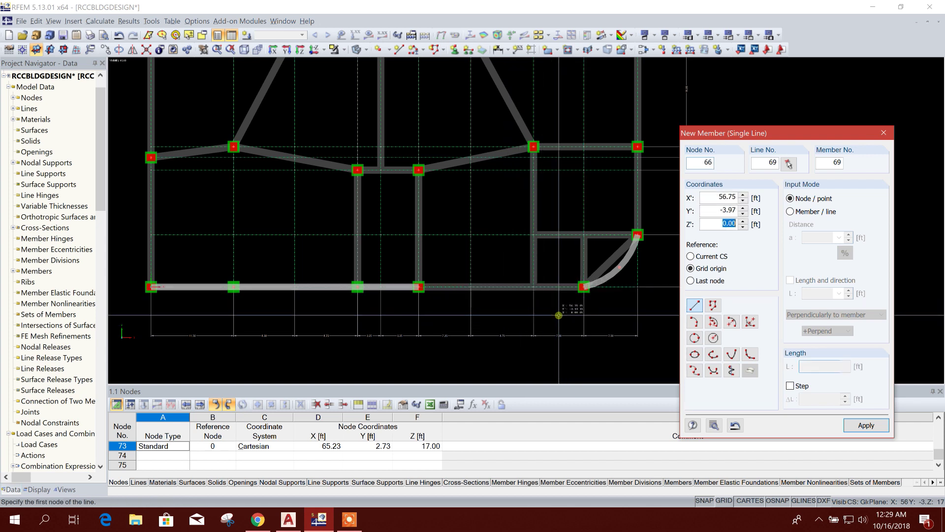
left_click(884, 133)
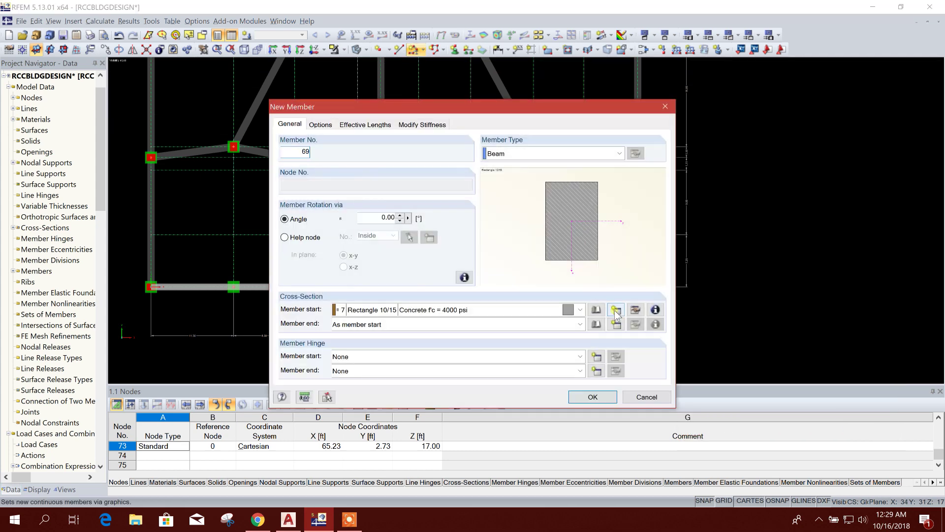
Start a new member with a 10 × 18 in rectangular cross-section in Concrete f'c = 3000 psi, ACI 318-14.
left_click(597, 310)
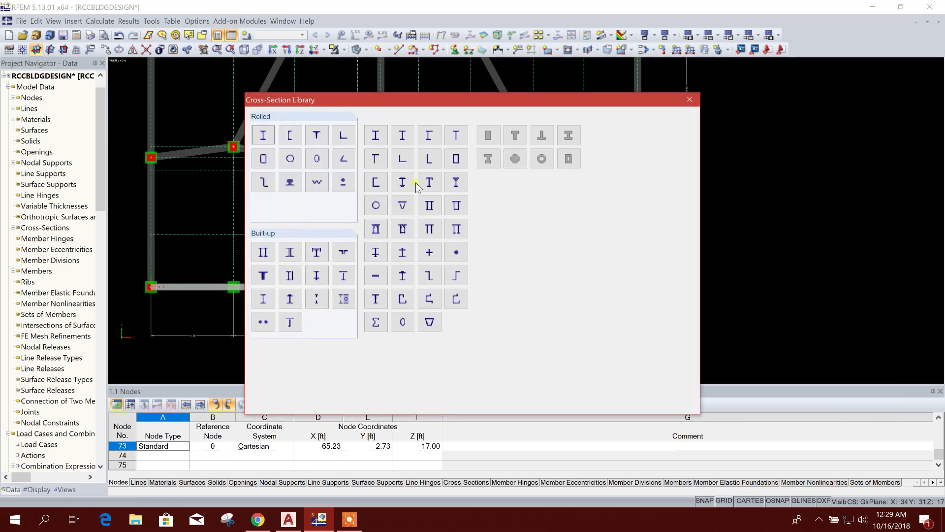
left_click(487, 137)
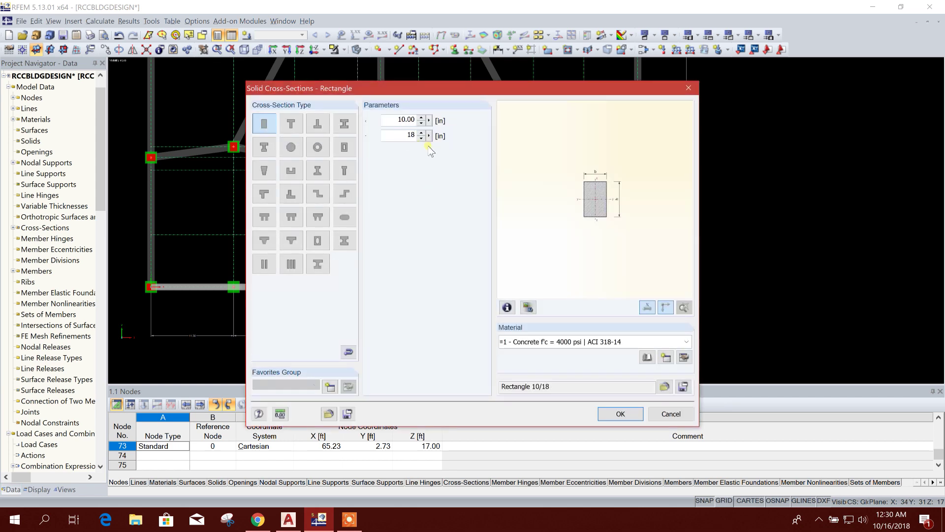
left_click(648, 357)
key("Up")
left_click(609, 516)
left_click(611, 415)
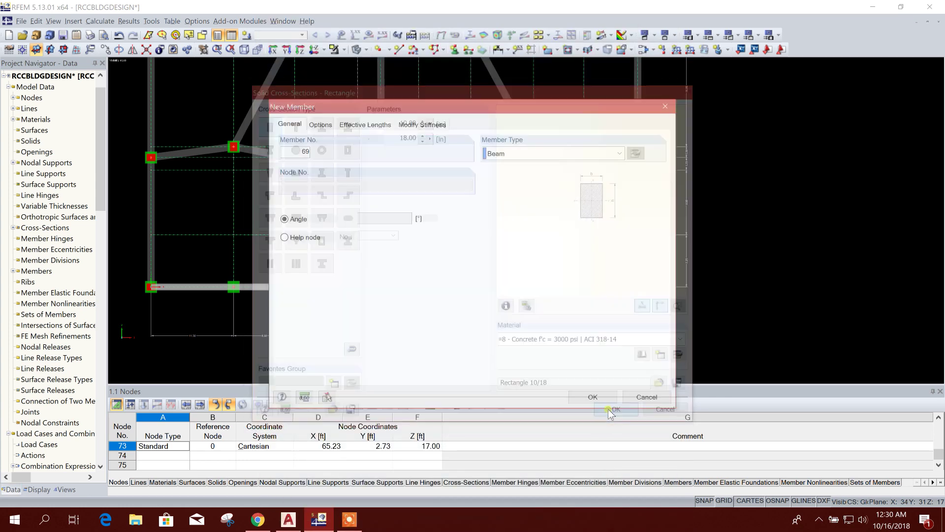
left_click(603, 401)
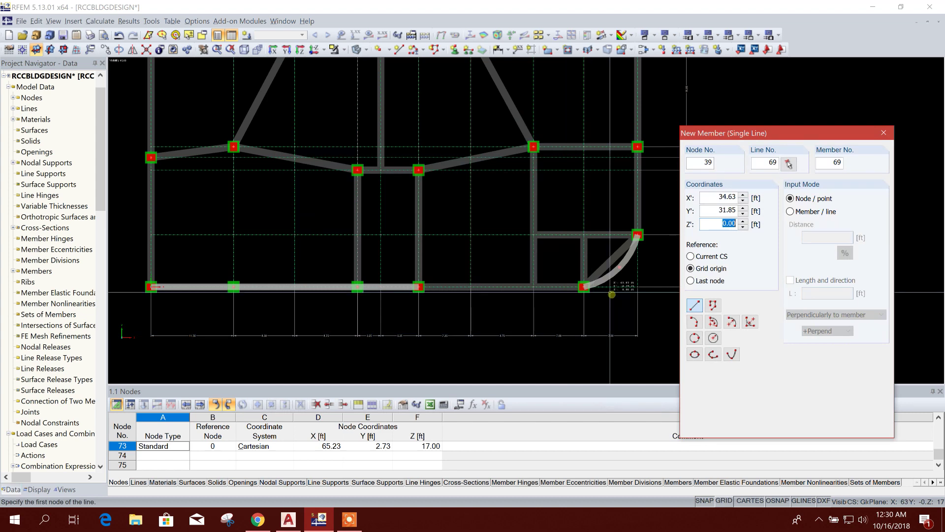
Draw beams along Y 0 from X 37.25 ft to the X 60.25 ft column, and along X 53.25 from Y 19.50 to Y 0 ft.
middle_click_drag(533, 249, 521, 249)
scroll(447, 290, "up", 2)
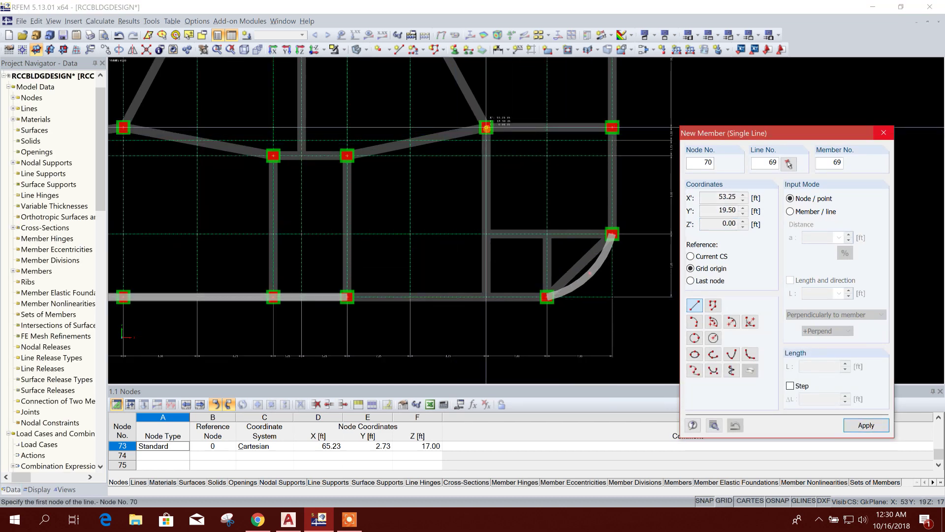
left_click(347, 297)
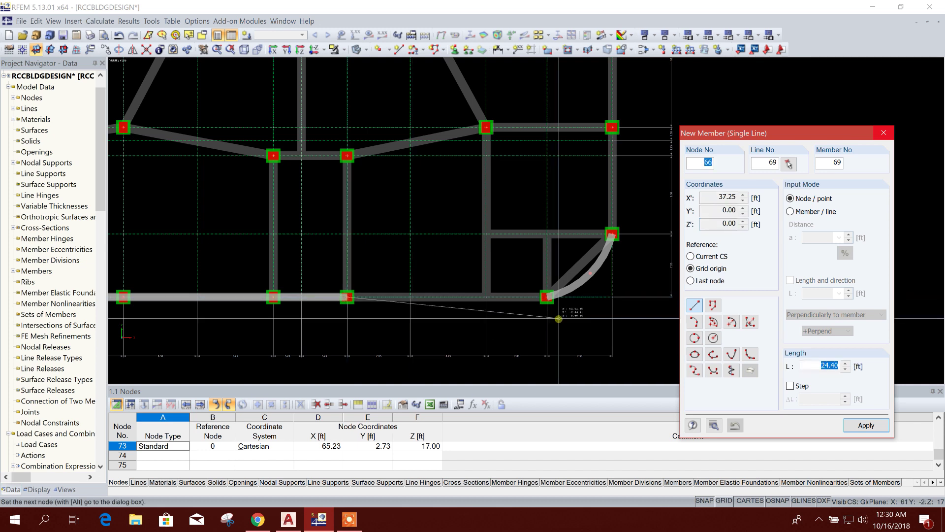
left_click(550, 299)
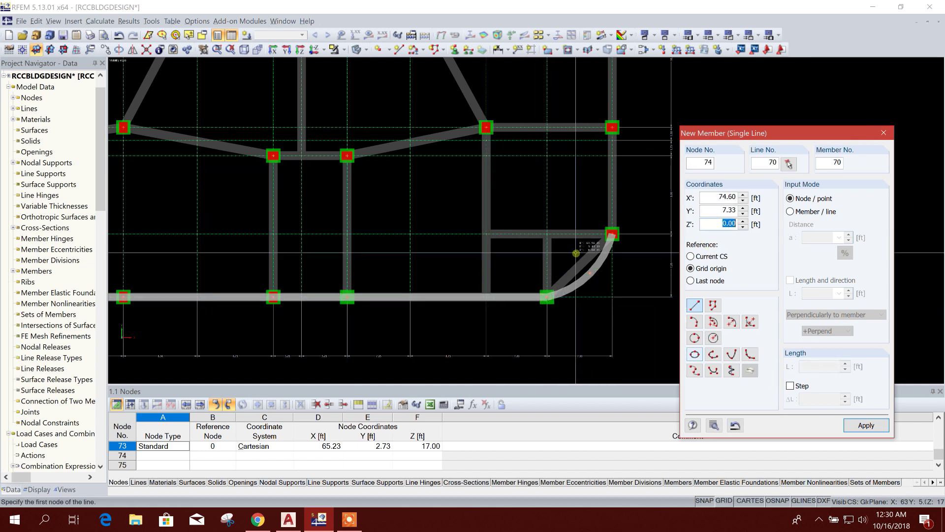
left_click(487, 134)
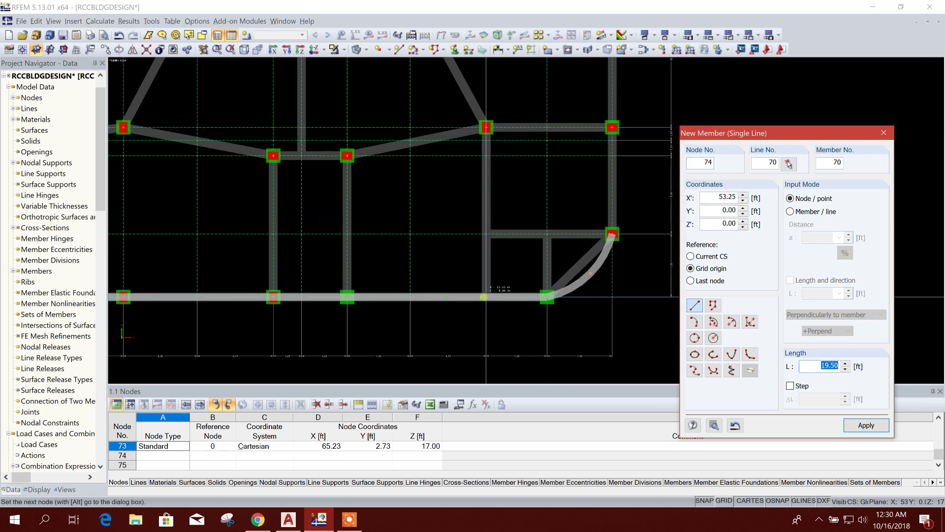
left_click(484, 297)
Examine the beams around the curved corner, compare them with the AutoCAD beam layout, and end the member command.
scroll(529, 250, "up", 1)
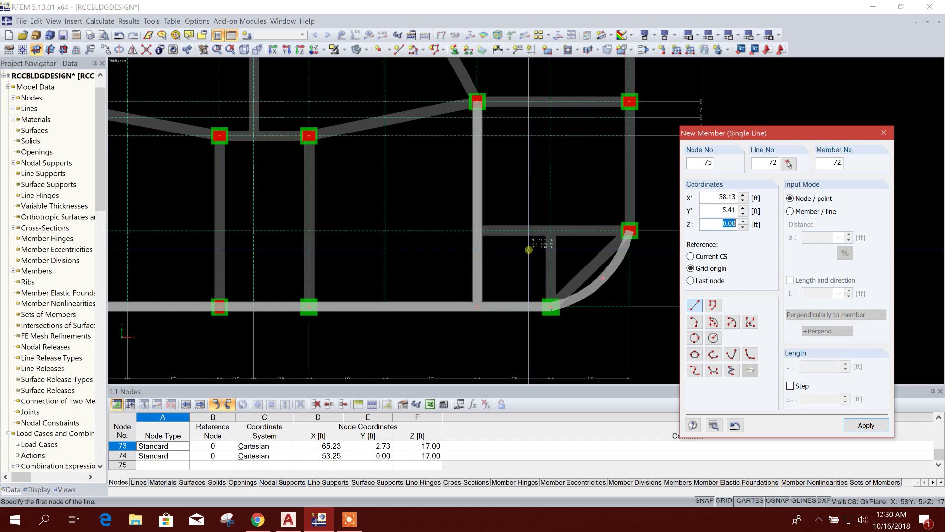
scroll(450, 274, "up", 3)
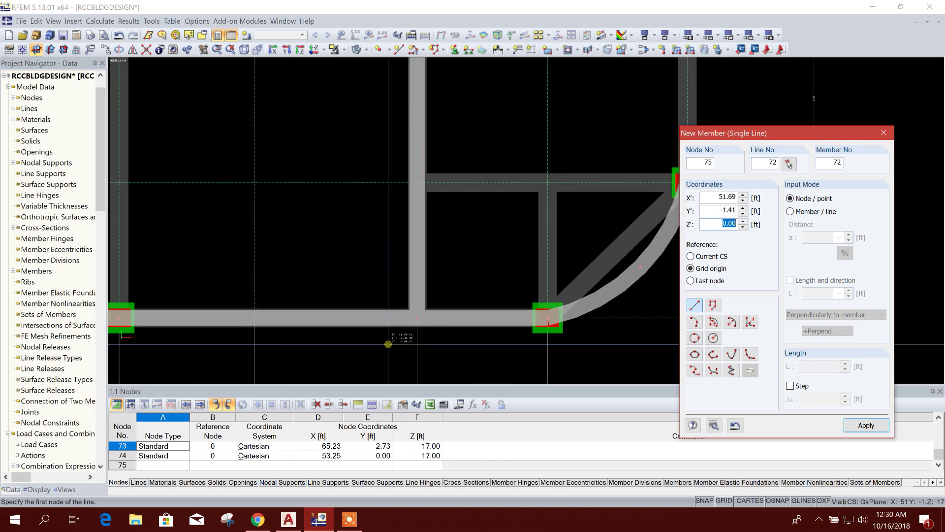
scroll(389, 334, "down", 2)
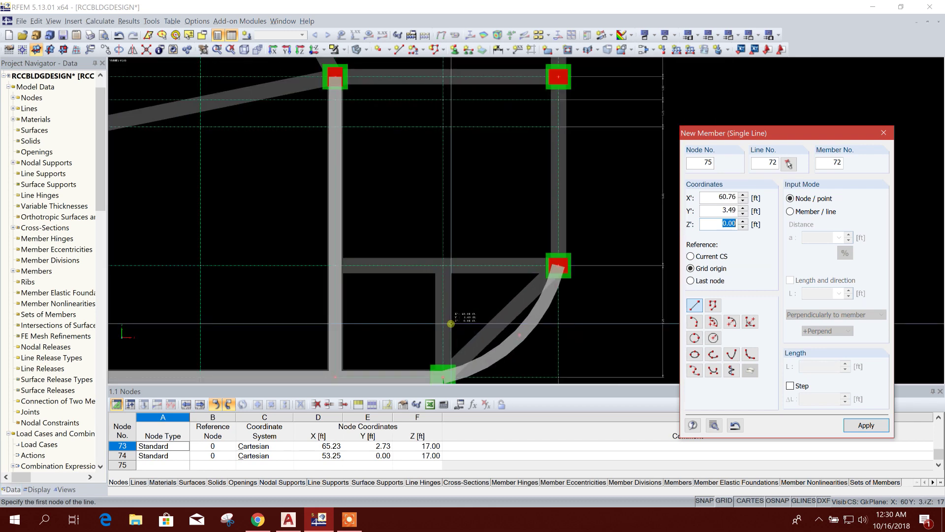
scroll(512, 310, "down", 1)
left_click(290, 521)
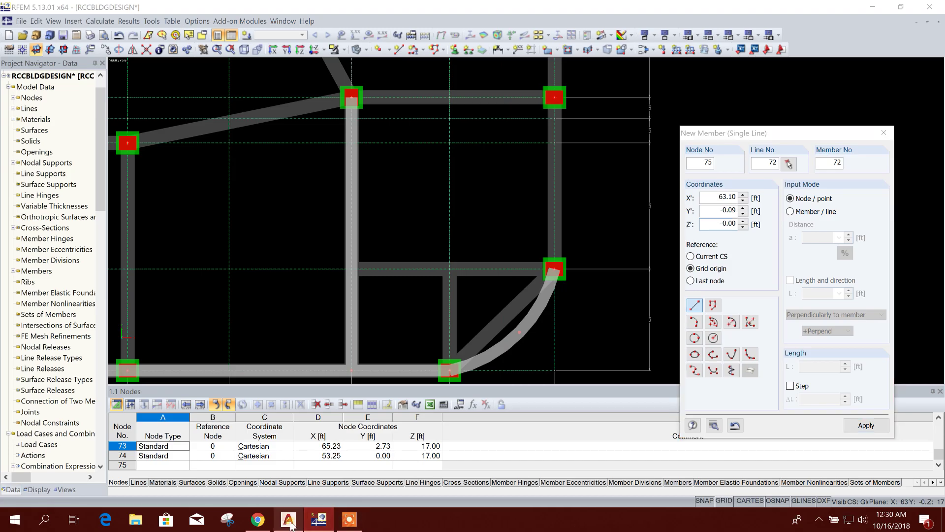
left_click(290, 522)
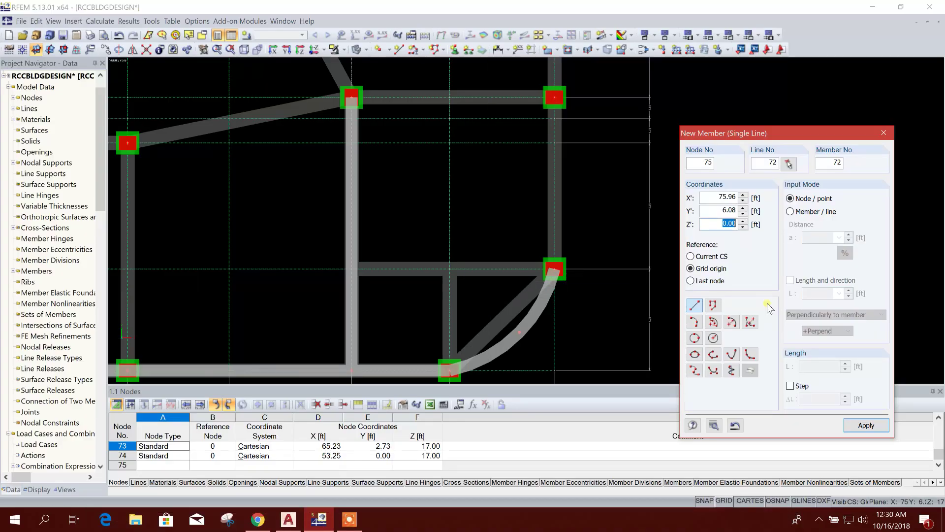
left_click(884, 133)
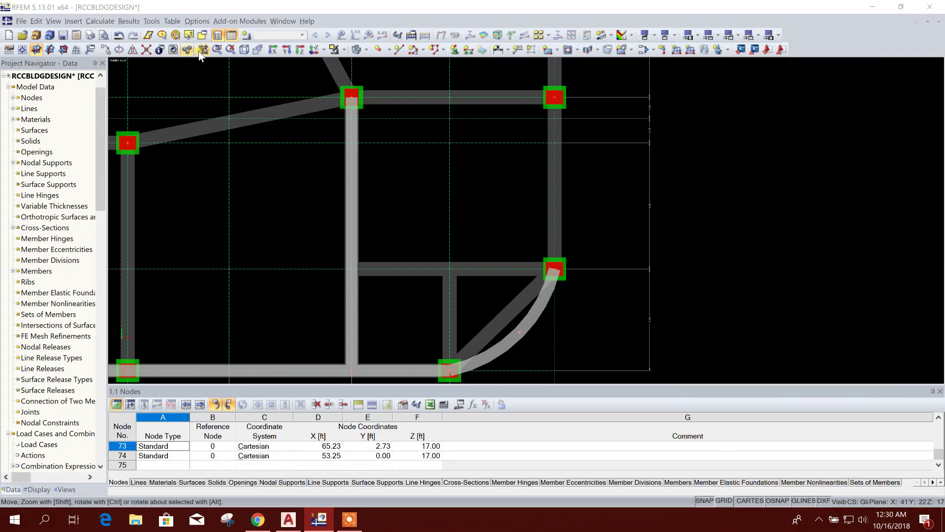
Select Rectangle 10/15 for a new member and change that section's material to Concrete f'c = 3000 psi, ACI 318-14.
left_click(412, 51)
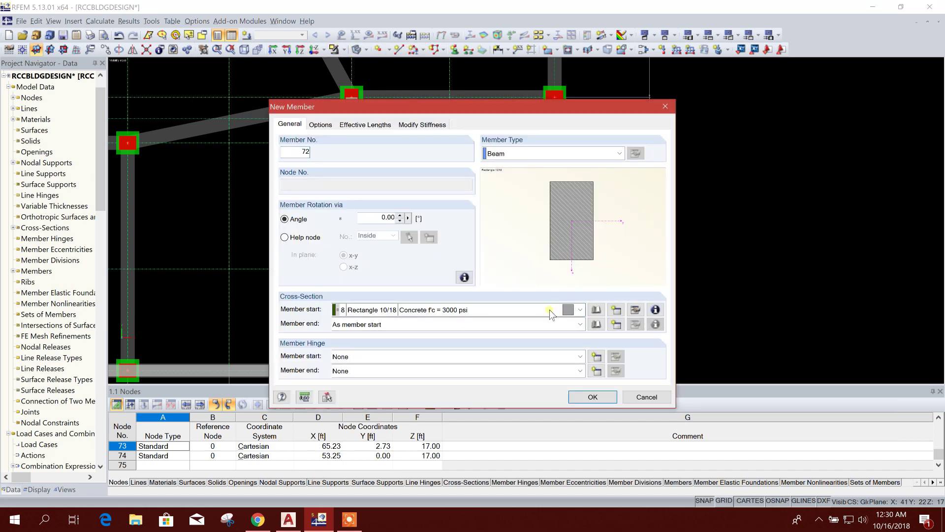
left_click(551, 311)
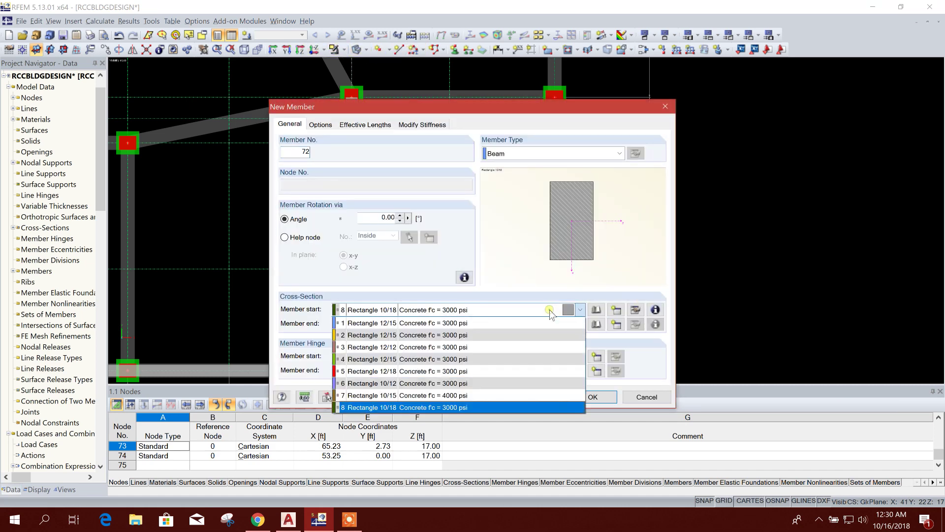
left_click(468, 395)
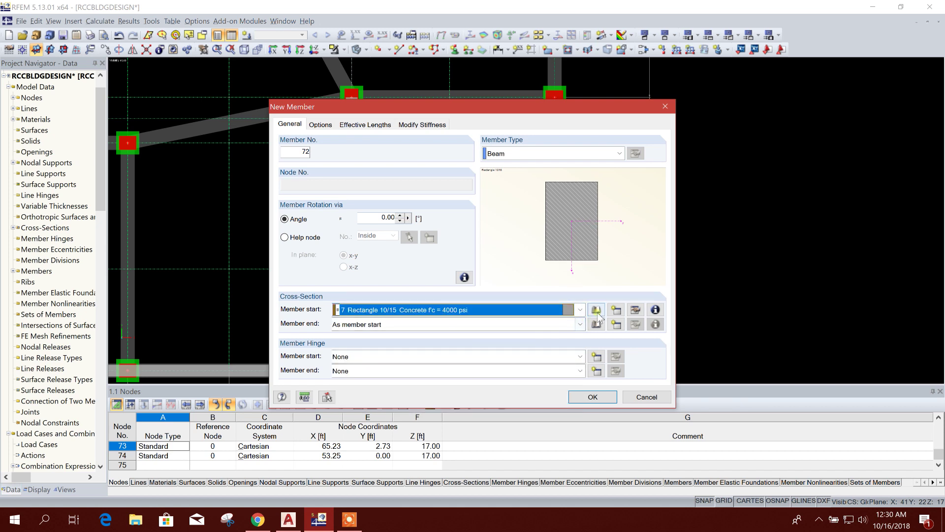
left_click(636, 311)
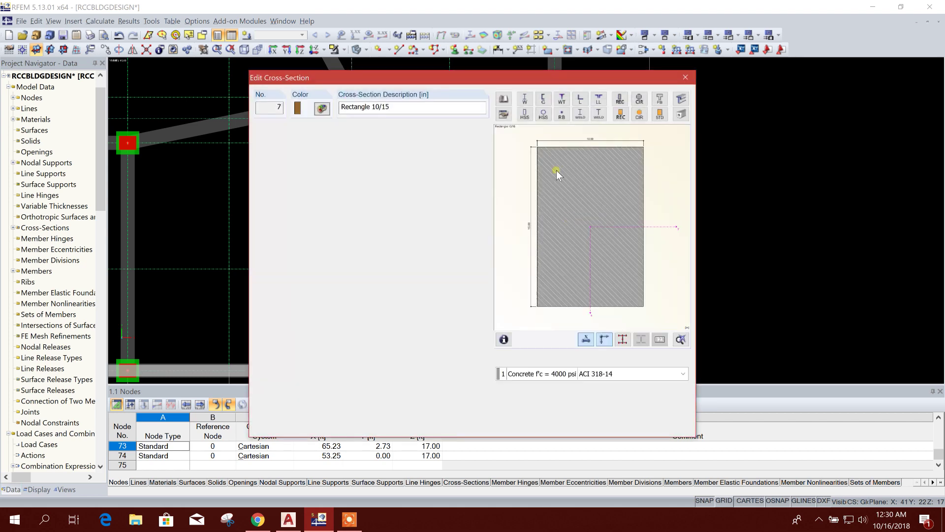
left_click(606, 374)
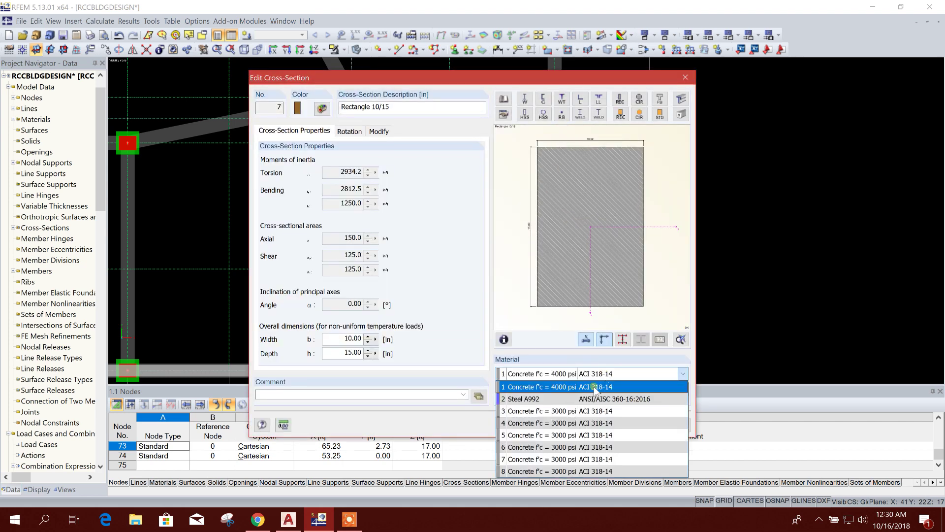
left_click(594, 411)
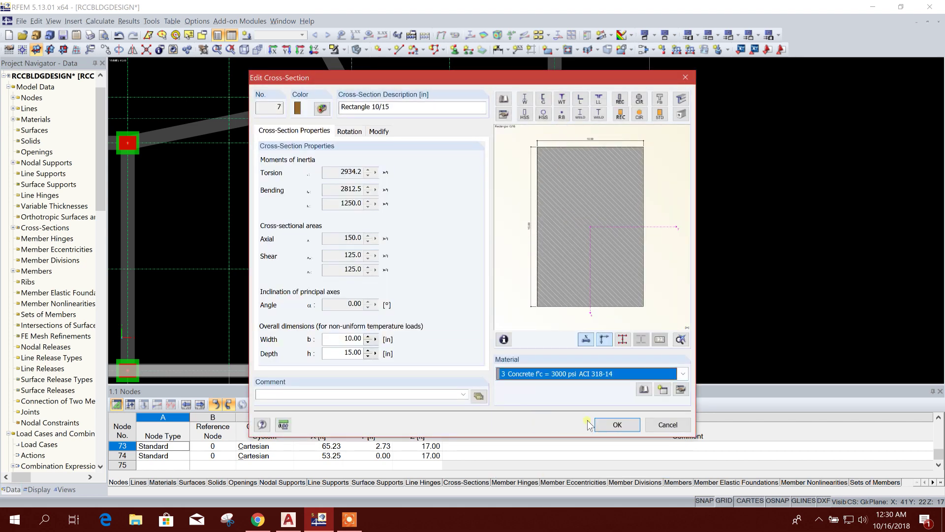
left_click(616, 425)
Draw a 10 × 15 in beam along Y 7.25 ft from the column at X 67.75 to the beam at X 53.25 ft.
left_click(593, 397)
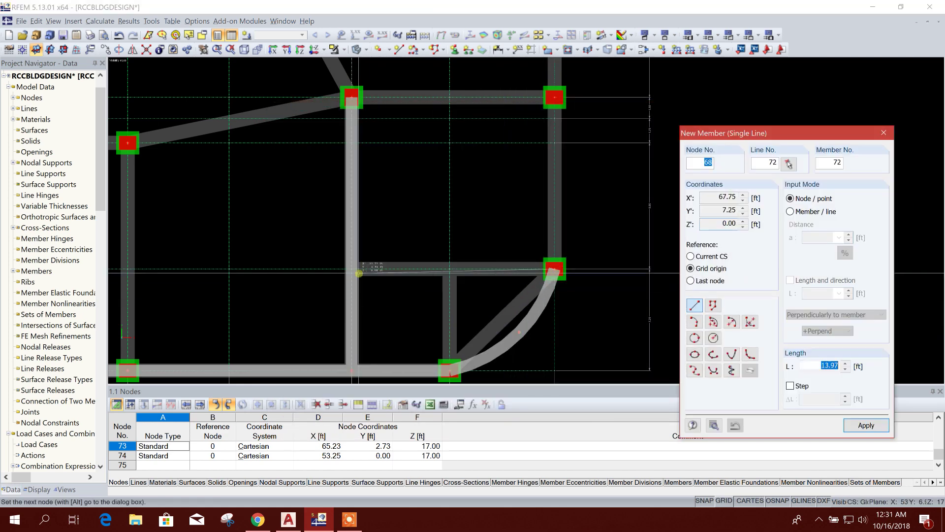
left_click(354, 270)
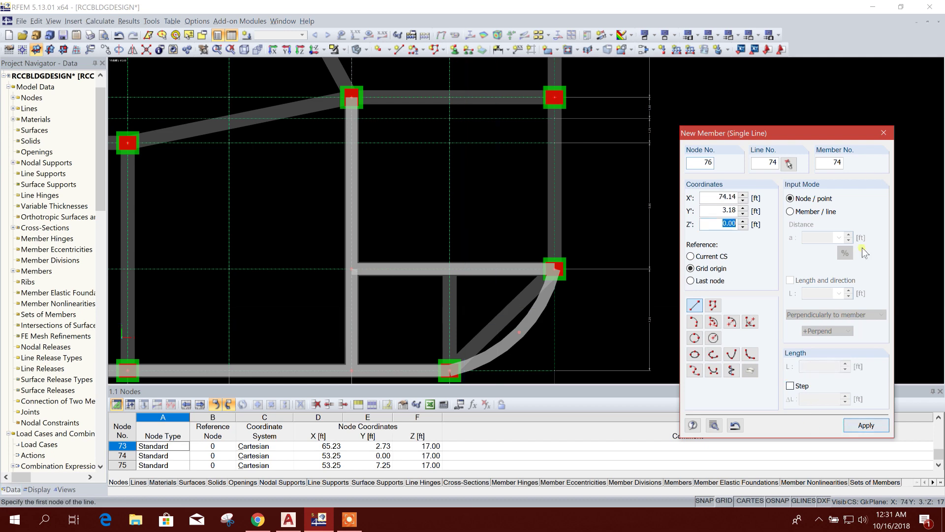
left_click(883, 133)
Draw Rectangle 10/18 beams along the Y 35.50 ft edge, column to column, from X 0 to X 67.75 ft.
middle_click_drag(461, 246, 586, 242)
scroll(586, 242, "down", 3)
middle_click_drag(344, 279, 450, 344)
scroll(479, 277, "down", 3)
middle_click_drag(306, 196, 406, 170)
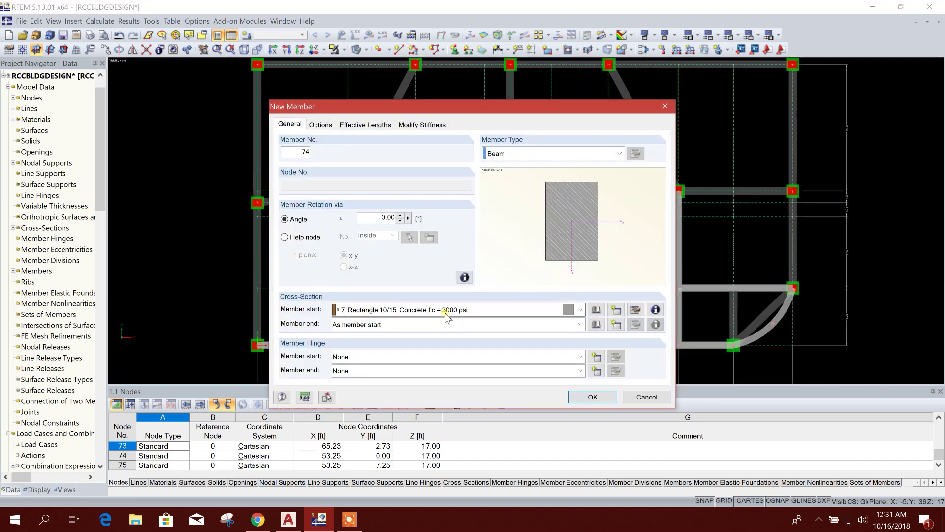
left_click(445, 310)
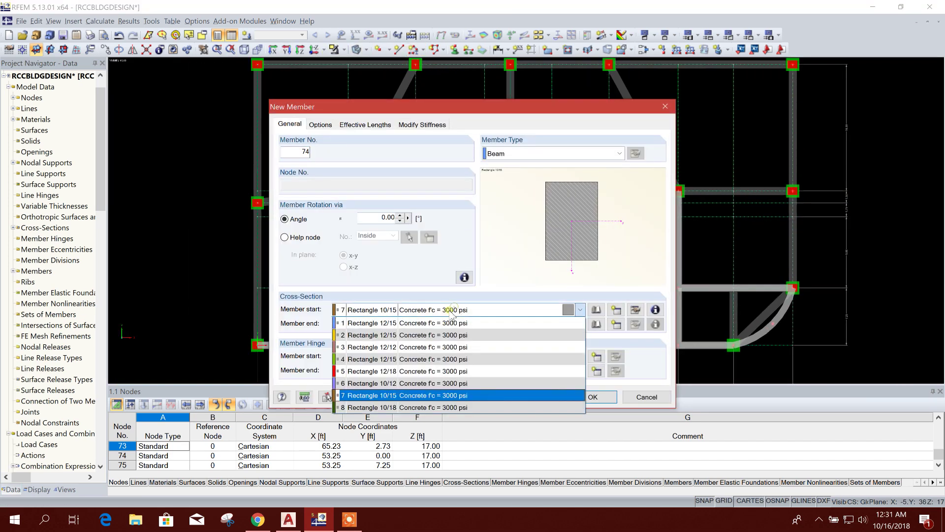
left_click(400, 406)
left_click(592, 397)
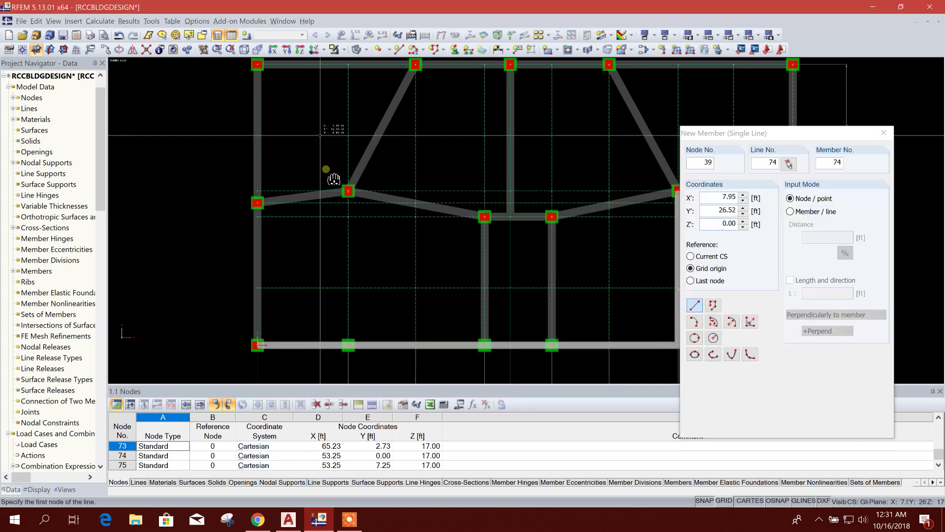
left_click(260, 130)
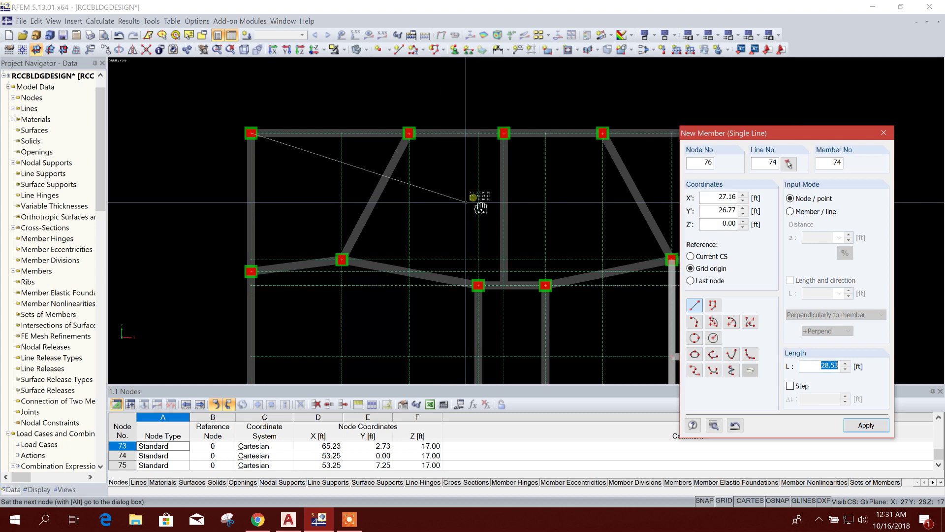
left_click(343, 155)
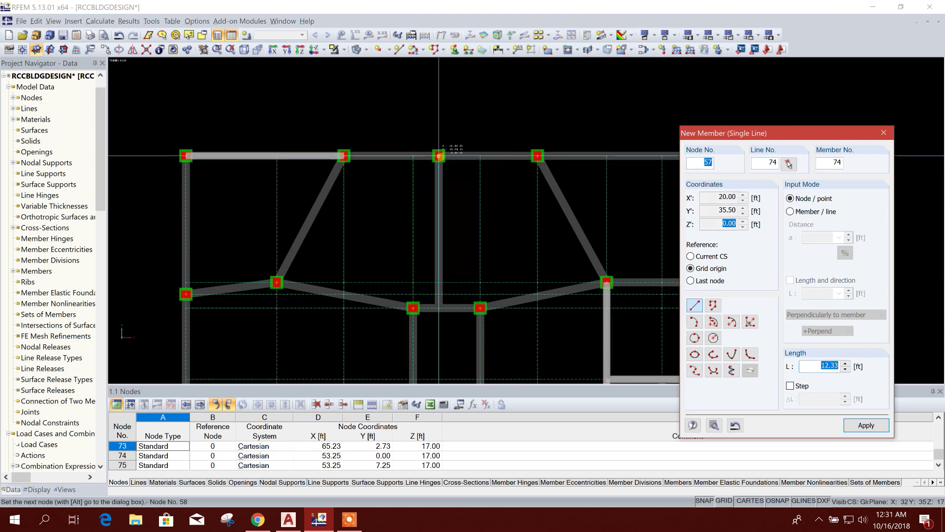
middle_click_drag(526, 213, 388, 228)
left_click(401, 170)
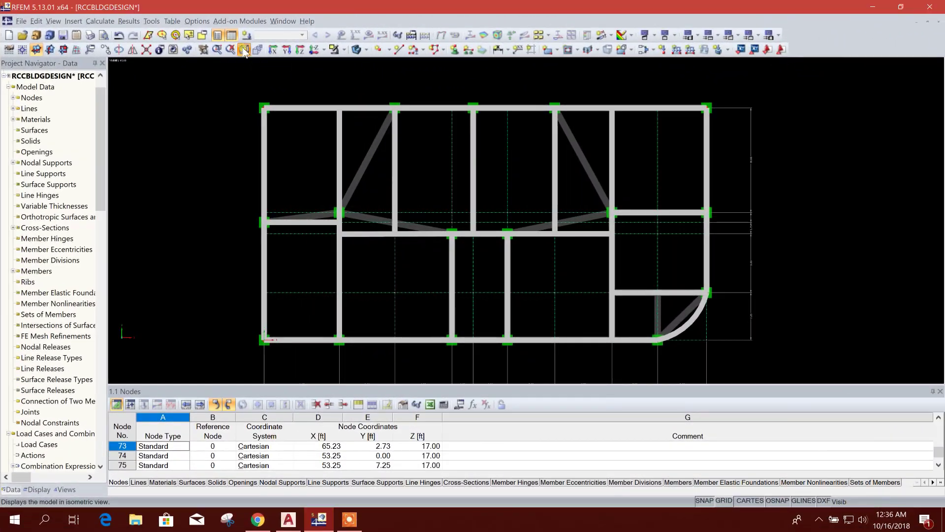
Inspect the first-floor beams and columns in an isometric view and return to the plan view.
left_click(245, 49)
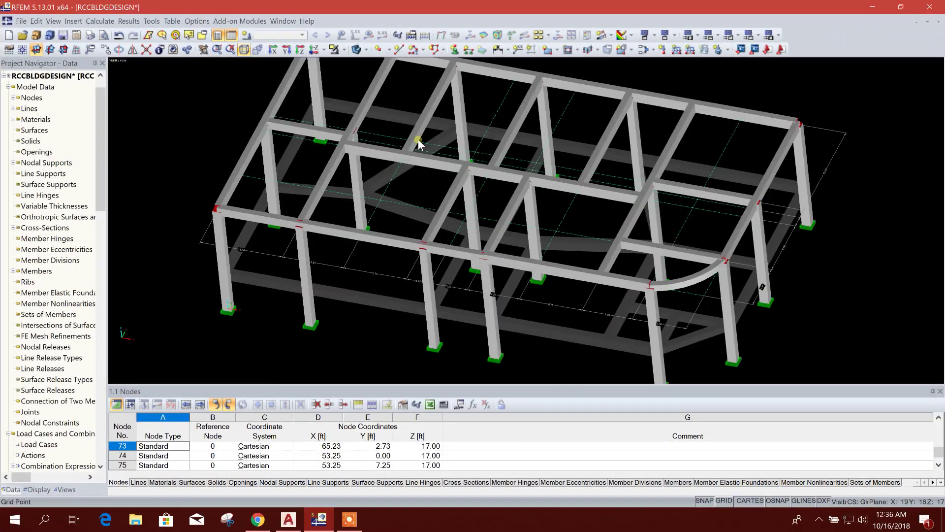
scroll(348, 252, "down", 5)
middle_click_drag(456, 301, 398, 298)
scroll(424, 251, "up", 3)
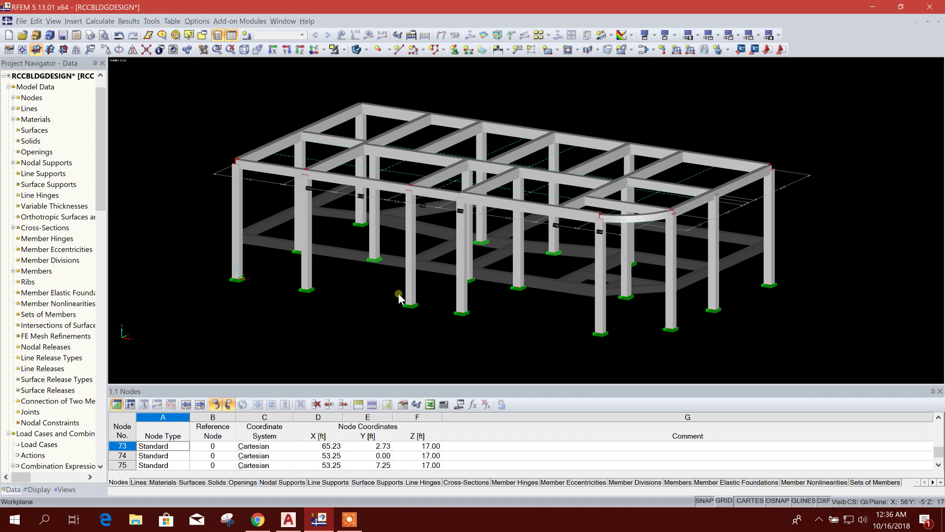
left_click(314, 50)
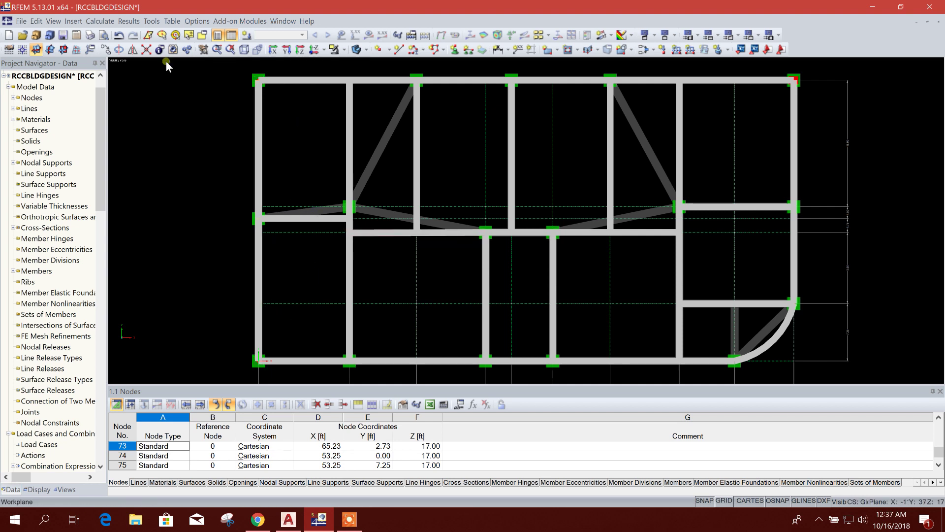
Open the copy settings for the beam line along X 0, and switch to AutoCAD's 1st to 3rd floor beam layout at grid 6.
left_click(101, 51)
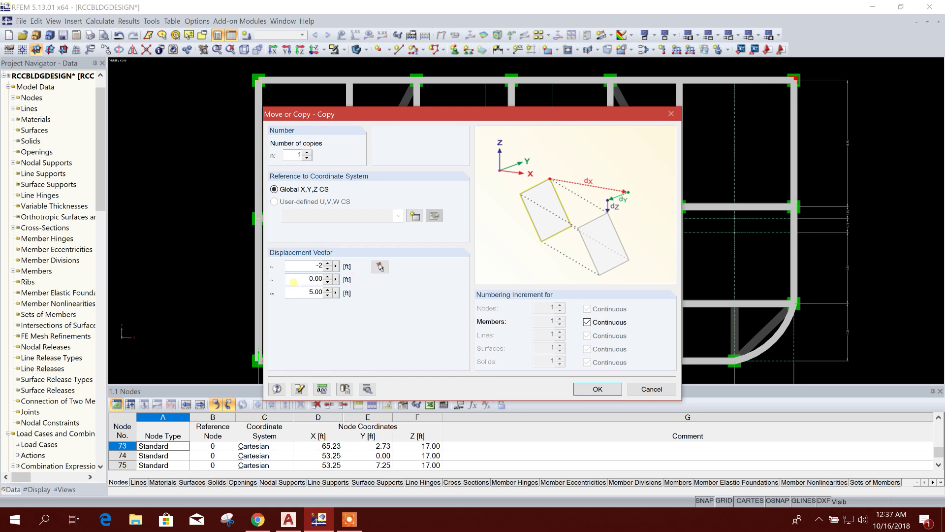
left_click(289, 520)
scroll(267, 253, "up", 2)
left_click(264, 166)
left_click(258, 170)
key("Escape")
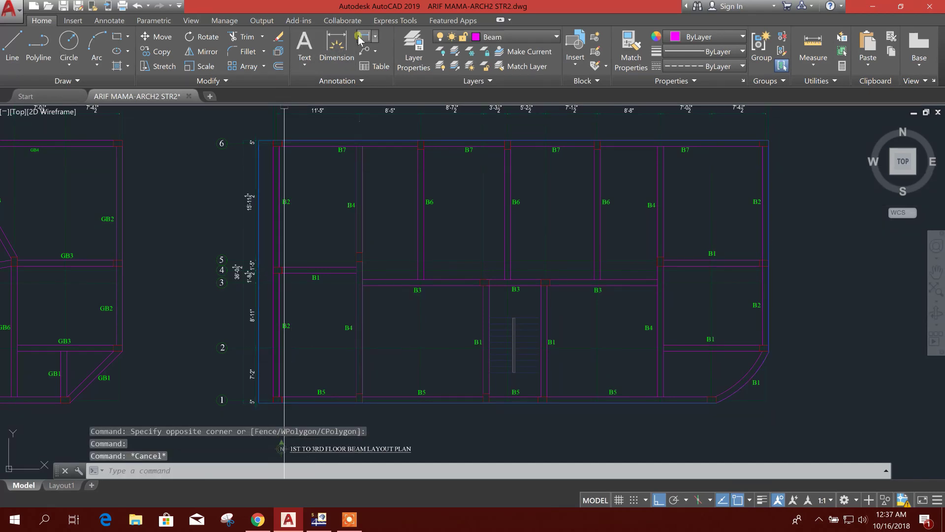
left_click(364, 36)
scroll(276, 148, "up", 6)
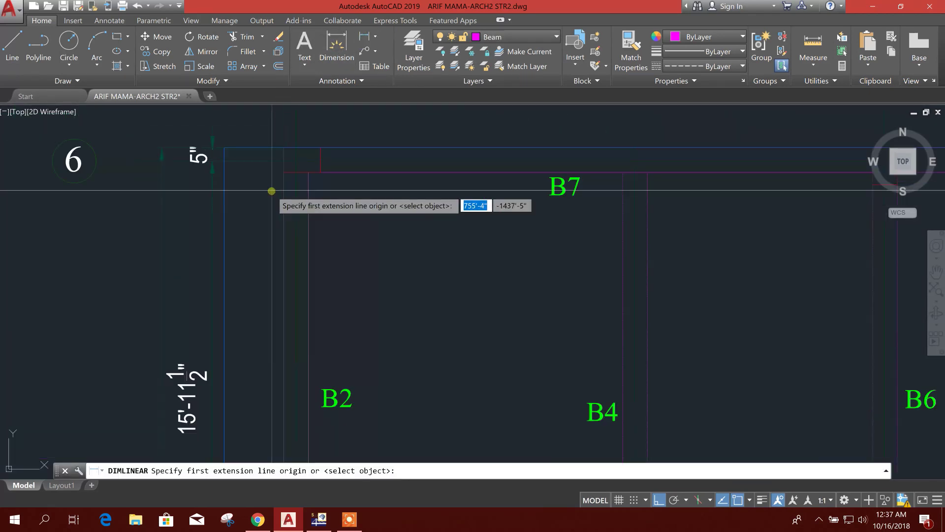
left_click(296, 146)
scroll(226, 147, "down", 2)
left_click(264, 196)
key("Escape")
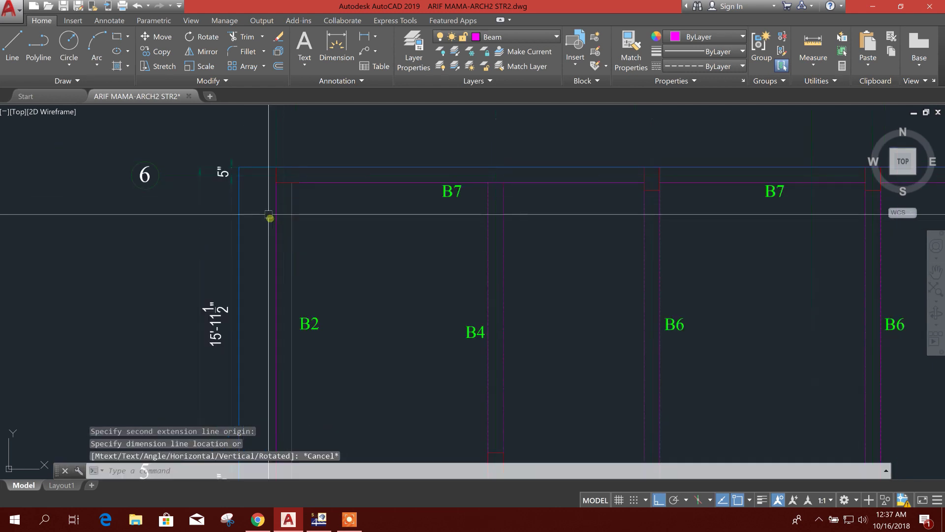
Measure the horizontal distance from the B2 corner column's centre to the outer slab edge at grid 6.
scroll(266, 206, "up", 5)
left_click(364, 37)
left_click(331, 188)
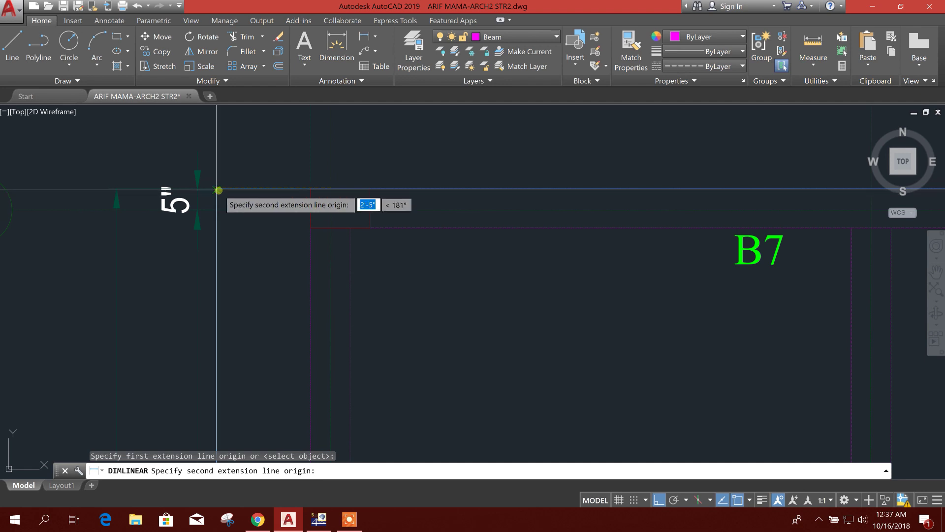
left_click(216, 188)
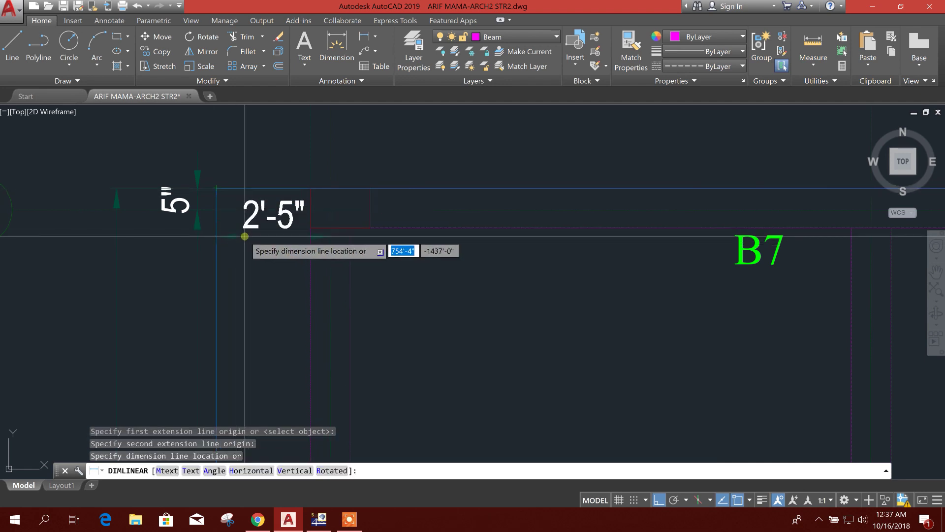
key("Escape")
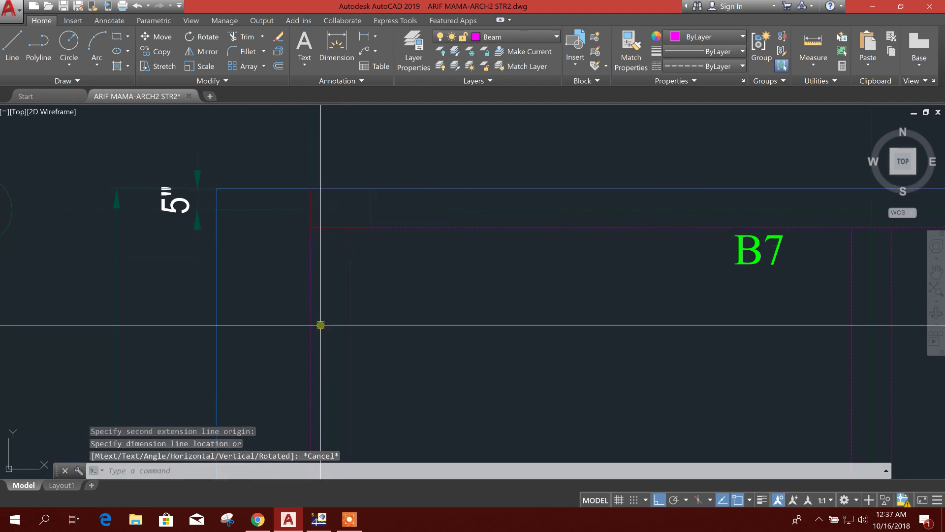
Return to RFEM and copy the X 0 edge beams once with a displacement of -2.50 ft in X and 0.00 in Y and Z.
left_click(319, 520)
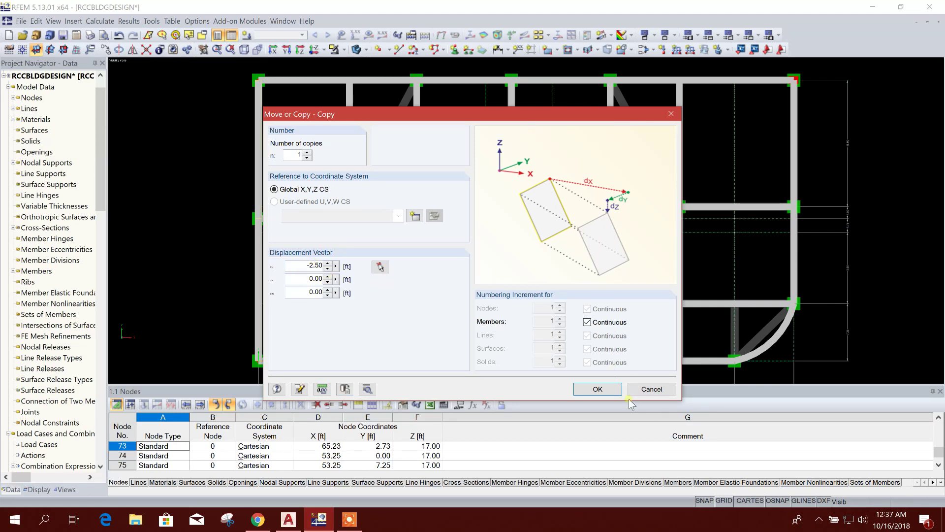
left_click(598, 389)
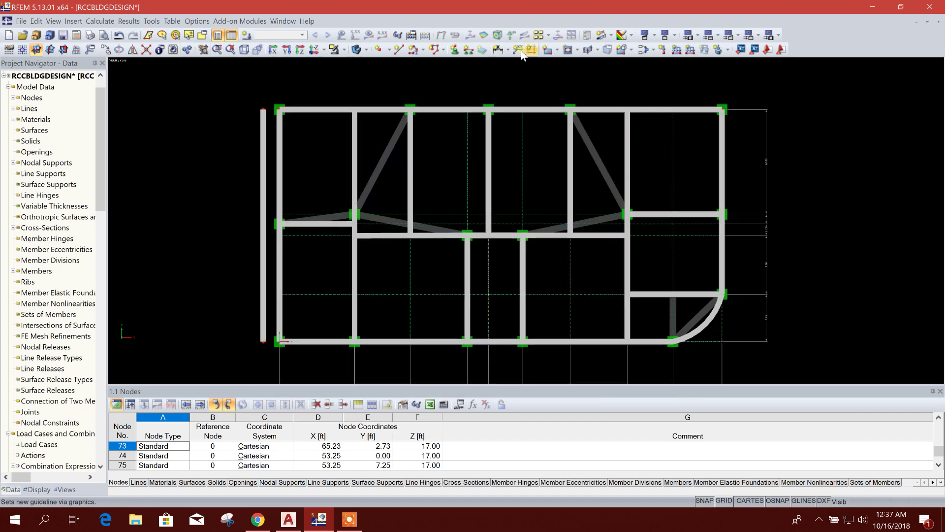
Start a new rectangular surface with a constant thickness of 6.00 in and material 3, Concrete f'c = 3000 psi, ACI 318-14.
left_click(558, 50)
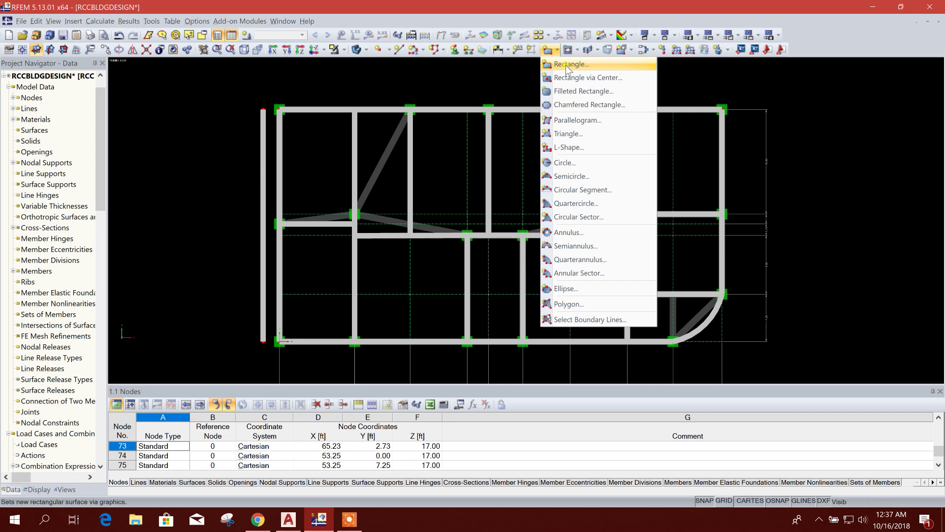
left_click(567, 68)
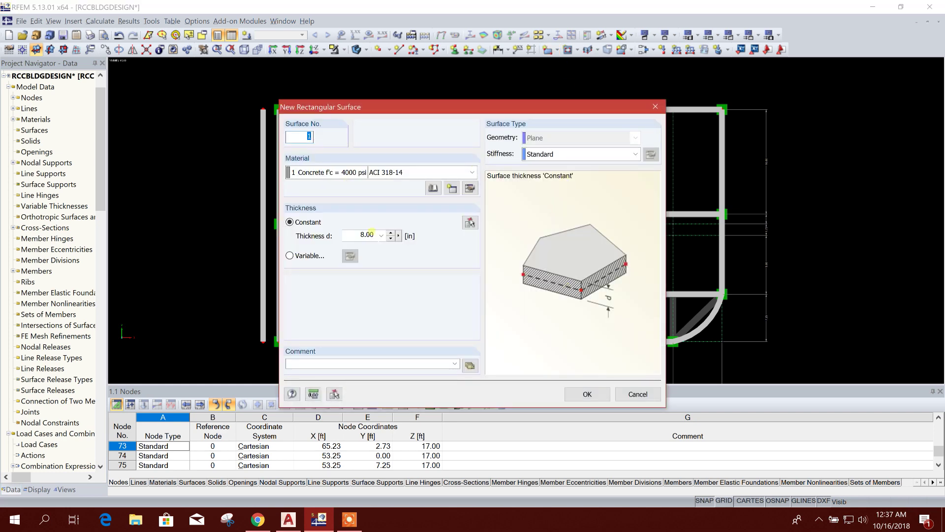
double_click(377, 235)
left_click(352, 173)
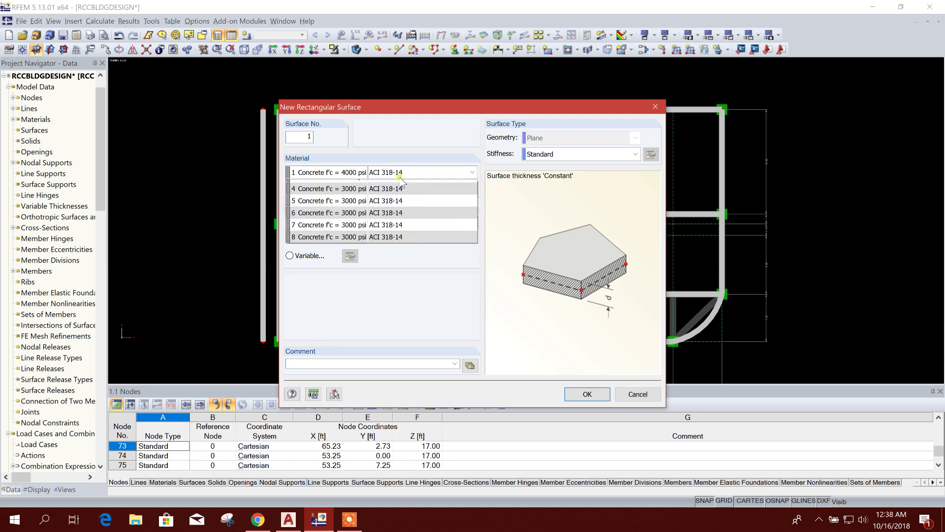
left_click(374, 200)
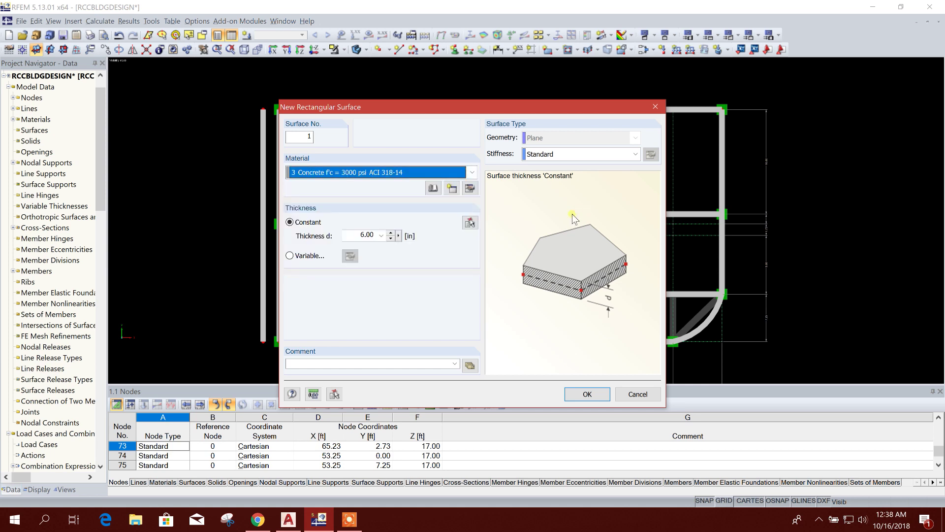
left_click(587, 394)
Draw three rectangular slabs from the copied overhang line to the beam at X 53.25 ft, leaving the central stair bay open.
left_click(259, 113)
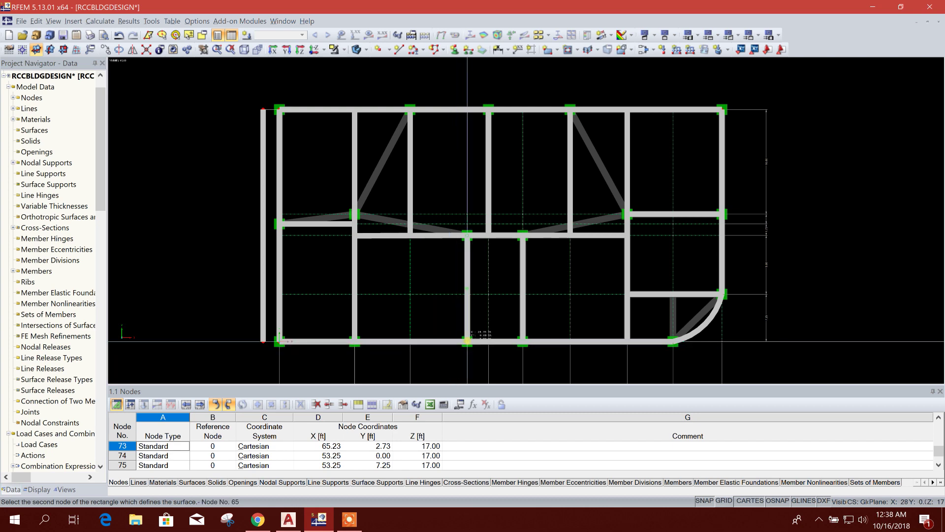
left_click(467, 340)
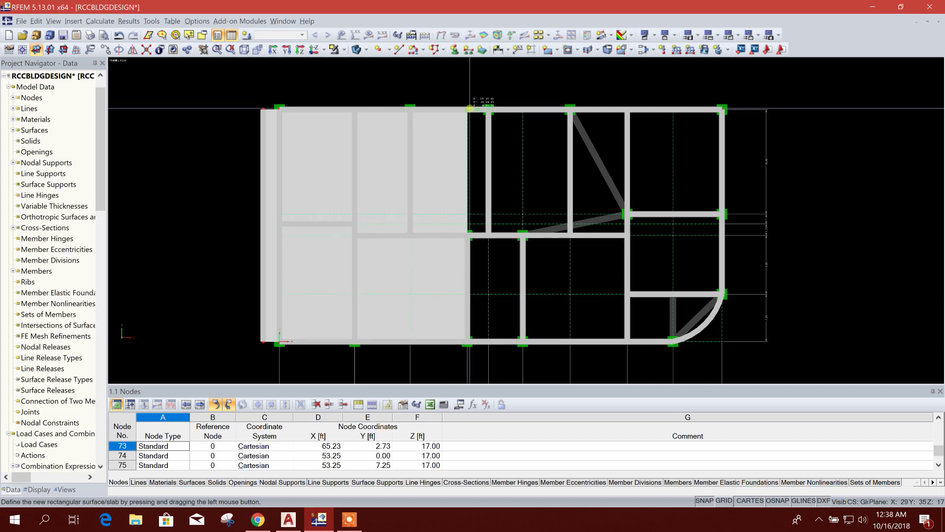
left_click(472, 108)
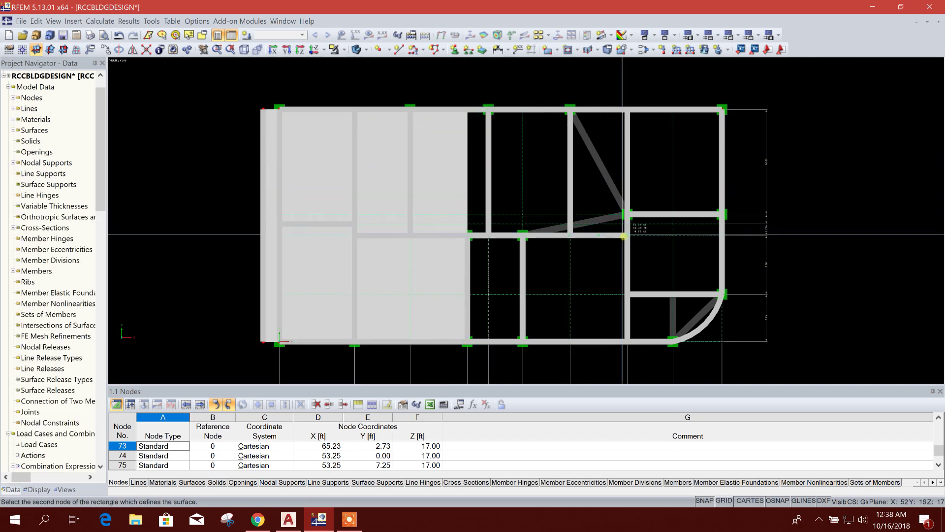
left_click(626, 235)
middle_click_drag(657, 282, 574, 247)
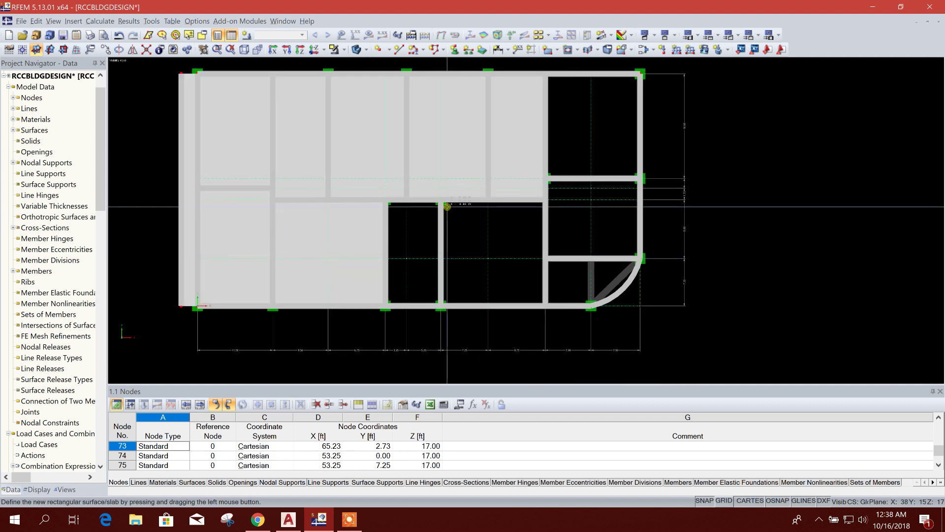
left_click(441, 200)
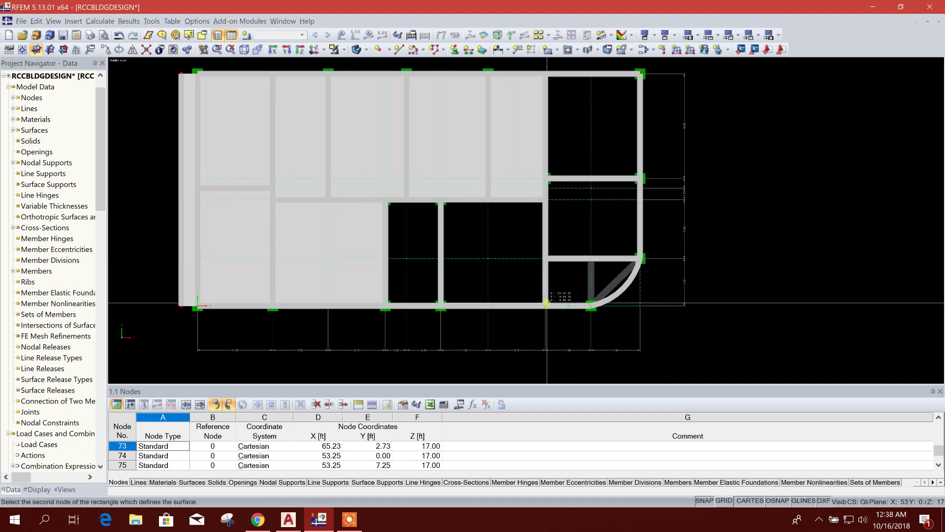
left_click(546, 306)
Draw two rectangular slabs between X 53.25 and 67.75 ft, covering the bays from Y 35.50 to Y 7.25 ft.
left_click(546, 74)
left_click(639, 183)
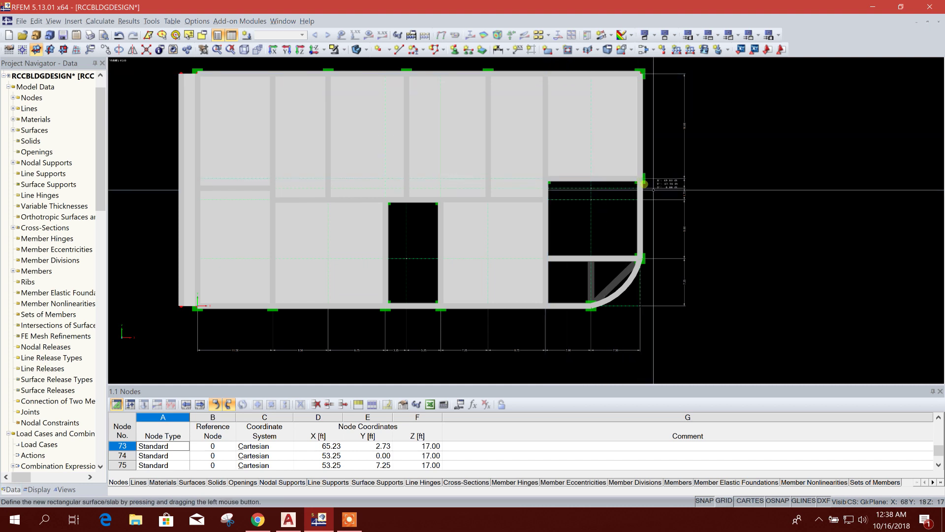
scroll(549, 186, "up", 1)
left_click(549, 185)
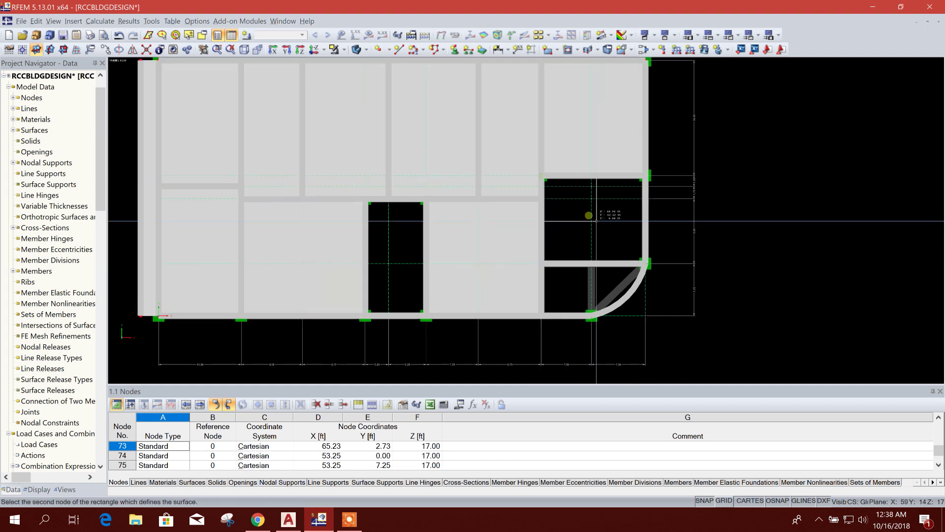
scroll(642, 260, "up", 1)
left_click(643, 260)
Draw a rectangular slab from the beam junction at X 53.25, Y 7.25 ft to the Y 0 column where the curved beam starts.
middle_click_drag(491, 261, 482, 200)
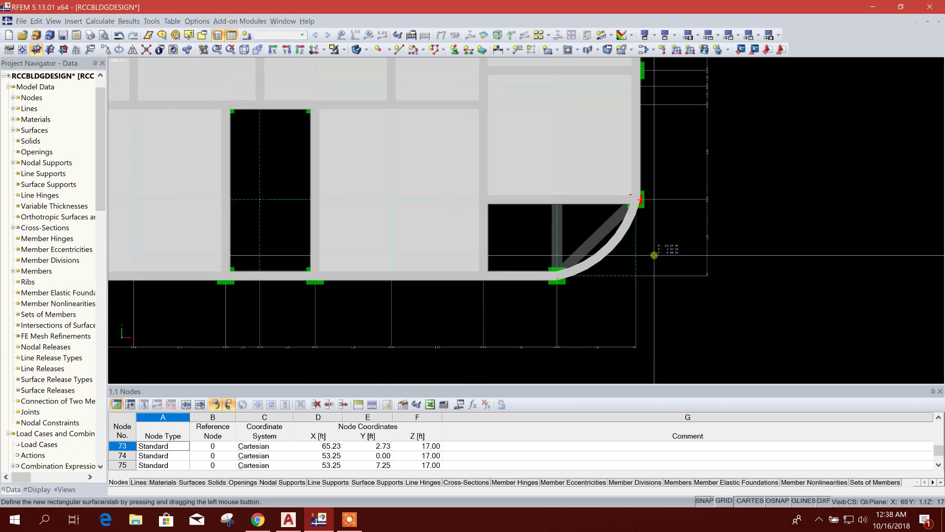
scroll(482, 199, "up", 1)
left_click(482, 200)
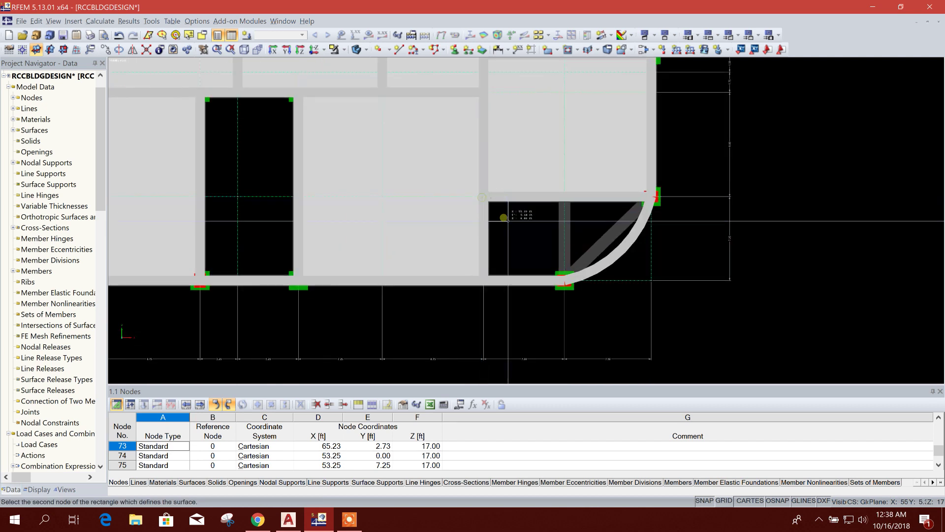
left_click(566, 280)
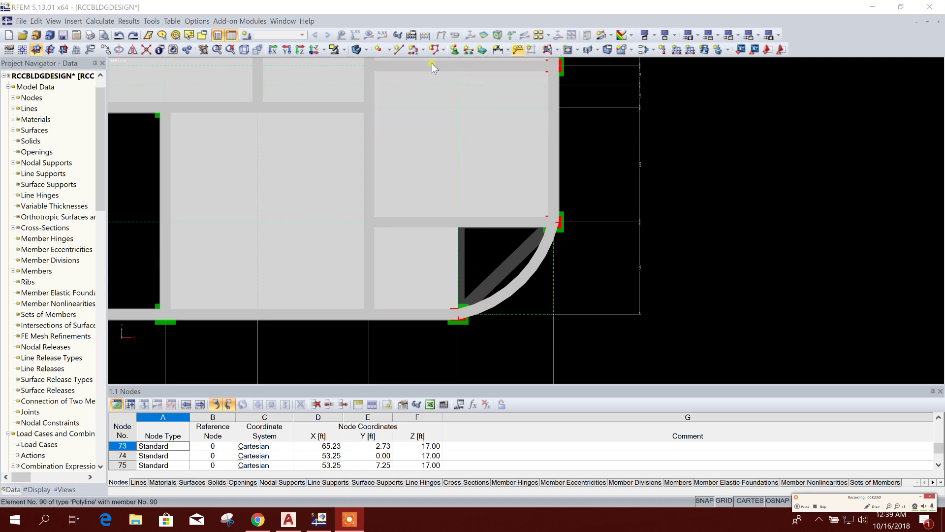
Fill the curved corner with a 6.00 in Concrete f'c = 3000 psi surface bounded by the adjacent slab edge, straight beam and curved beam.
left_click(577, 51)
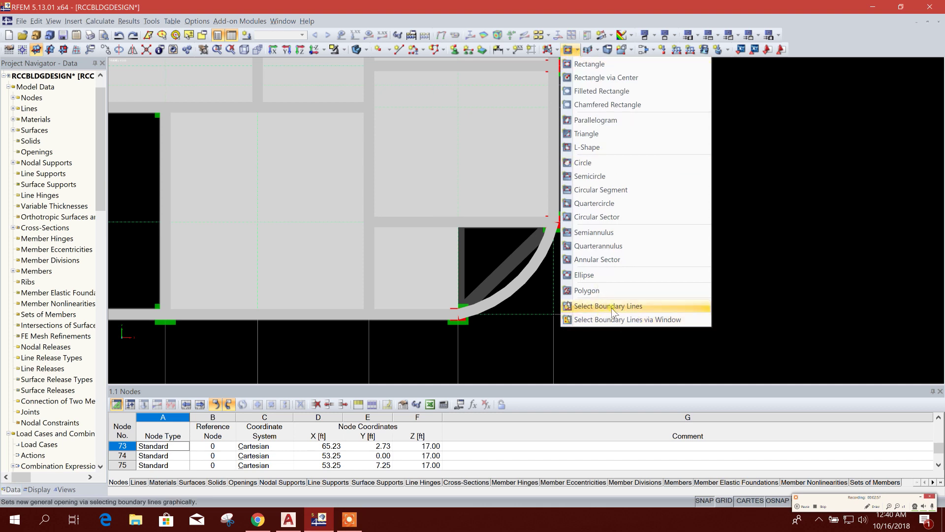
left_click(556, 50)
left_click(556, 51)
left_click(571, 321)
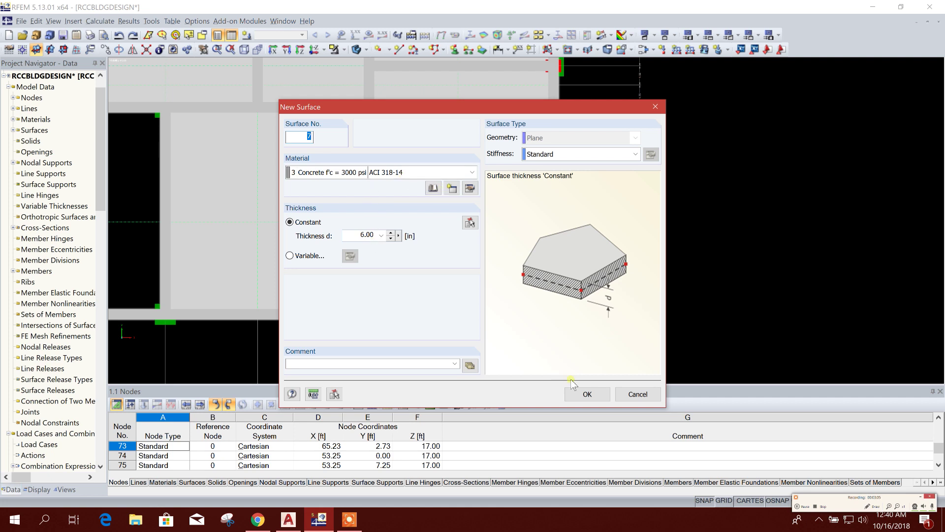
left_click(586, 394)
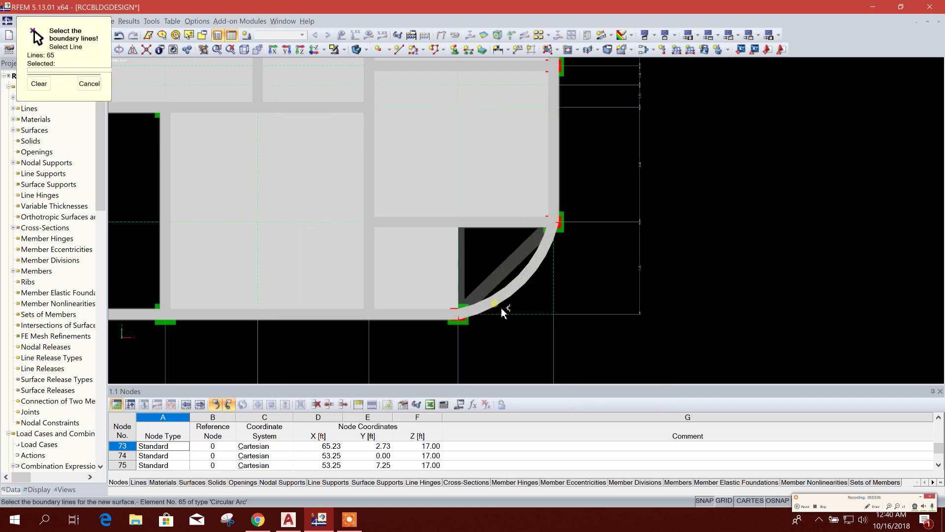
left_click(468, 264)
left_click(536, 284)
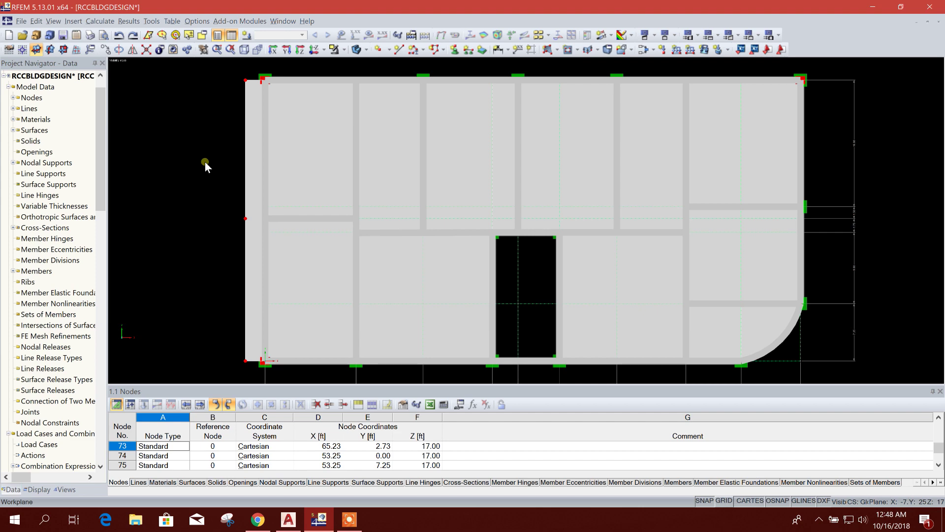
Examine the first-floor slabs, beams and columns in an isometric view.
left_click(244, 50)
scroll(312, 180, "down", 1)
scroll(421, 271, "up", 1)
middle_click_drag(421, 271, 400, 285, "ctrl")
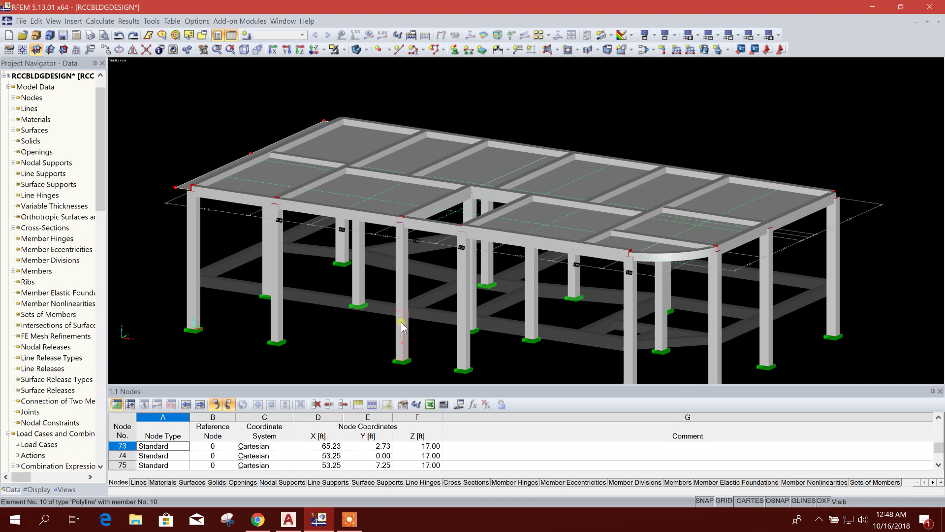
scroll(400, 284, "down", 1)
middle_click_drag(393, 333, 435, 295)
middle_click_drag(494, 251, 483, 263)
scroll(468, 259, "up", 1)
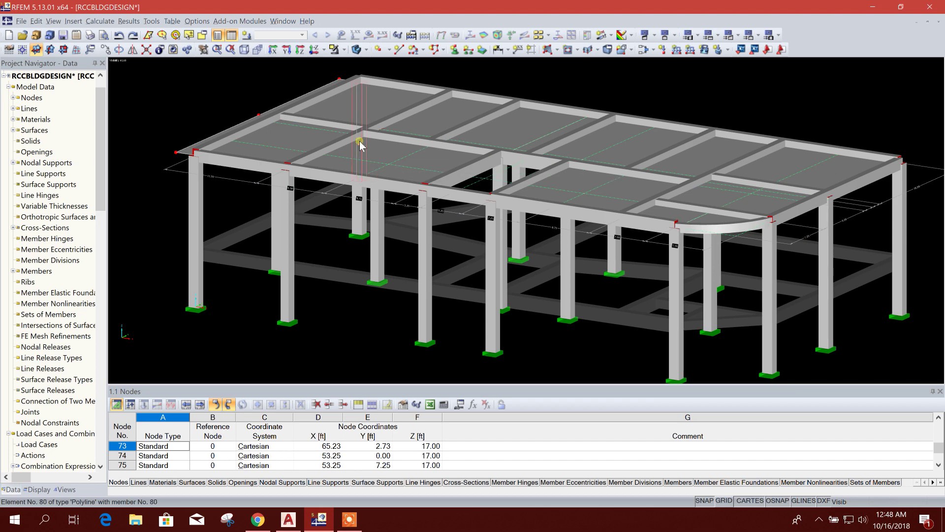
middle_click_drag(374, 320, 356, 312)
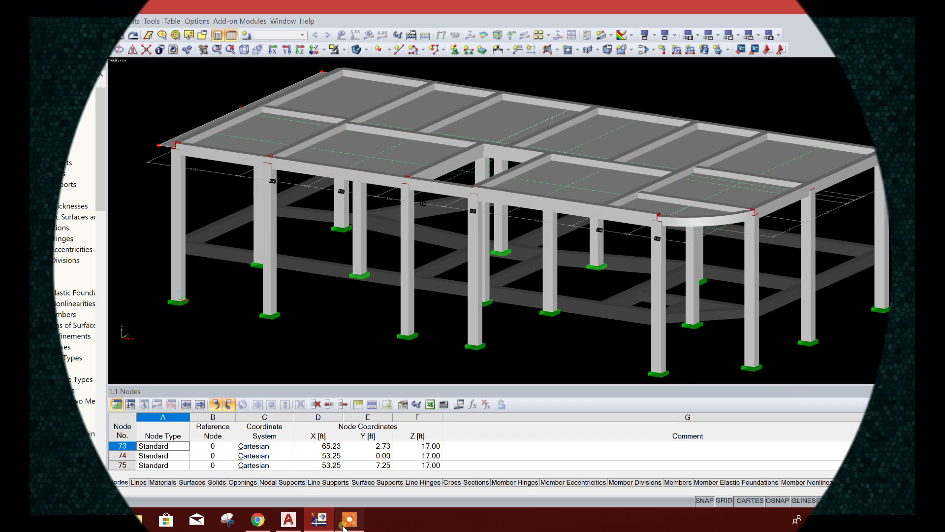